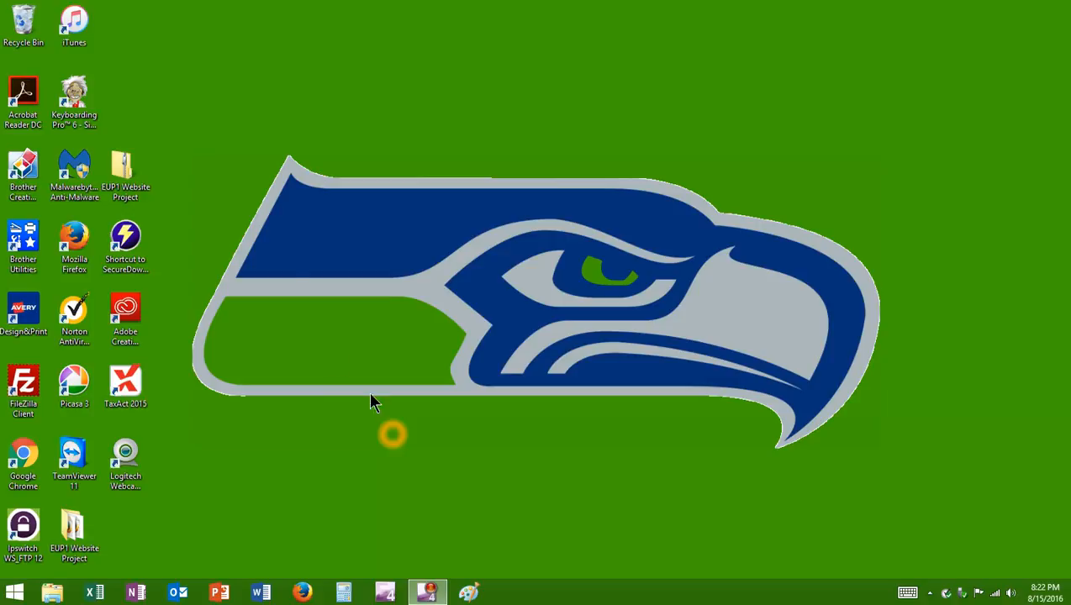
Open the Control Panel and show all its items as large icons
{"action": "left_click", "coordinate": [306, 218]}
{"action": "left_click", "coordinate": [13, 598]}
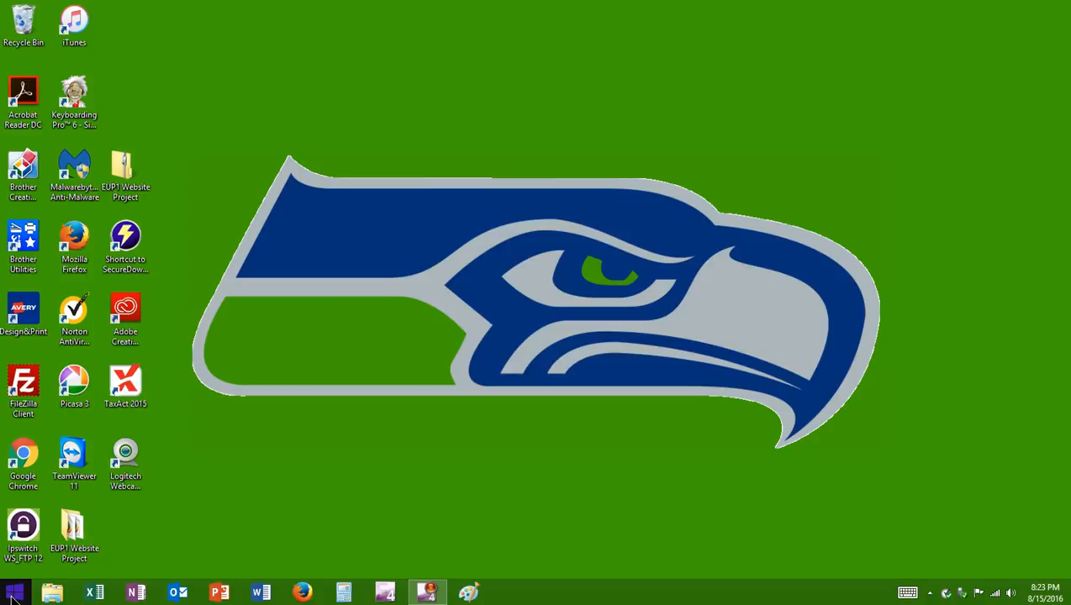
{"action": "right_click", "coordinate": [12, 599]}
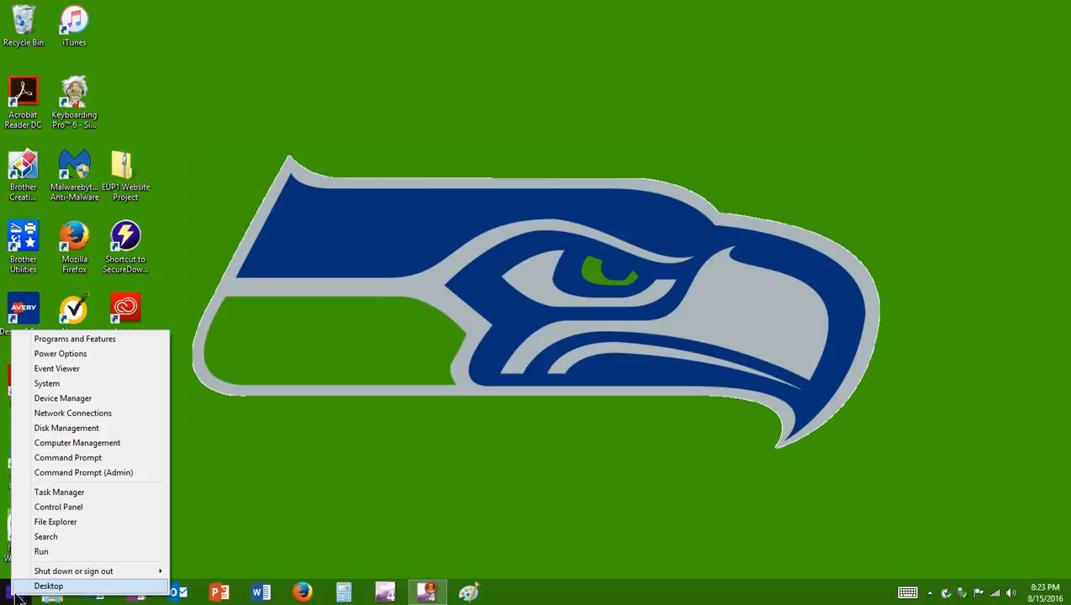
{"action": "left_click", "coordinate": [77, 507]}
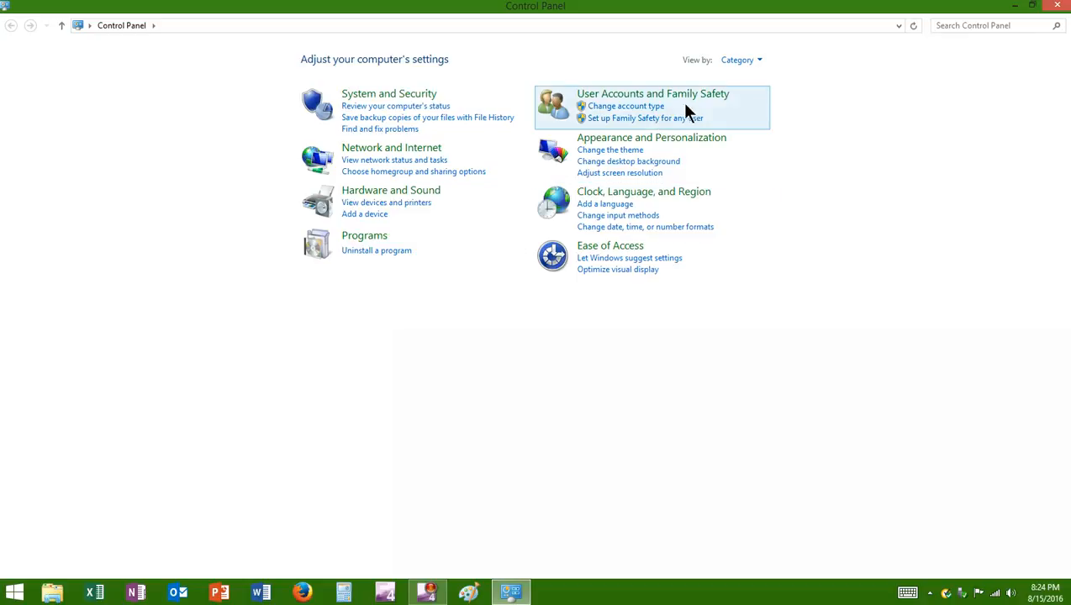
{"action": "left_click", "coordinate": [760, 57]}
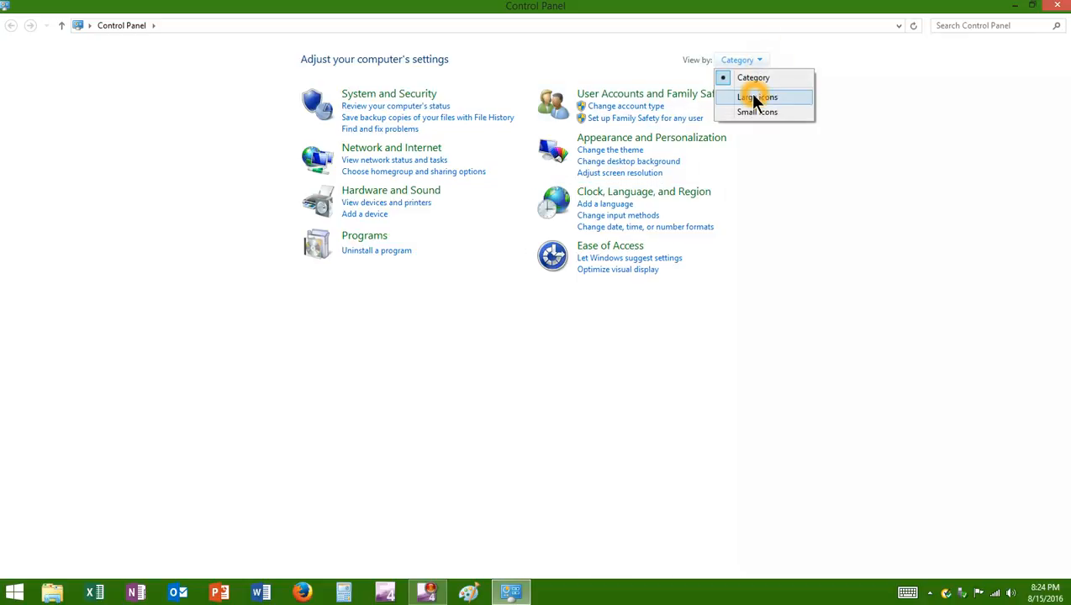
{"action": "left_click", "coordinate": [753, 97]}
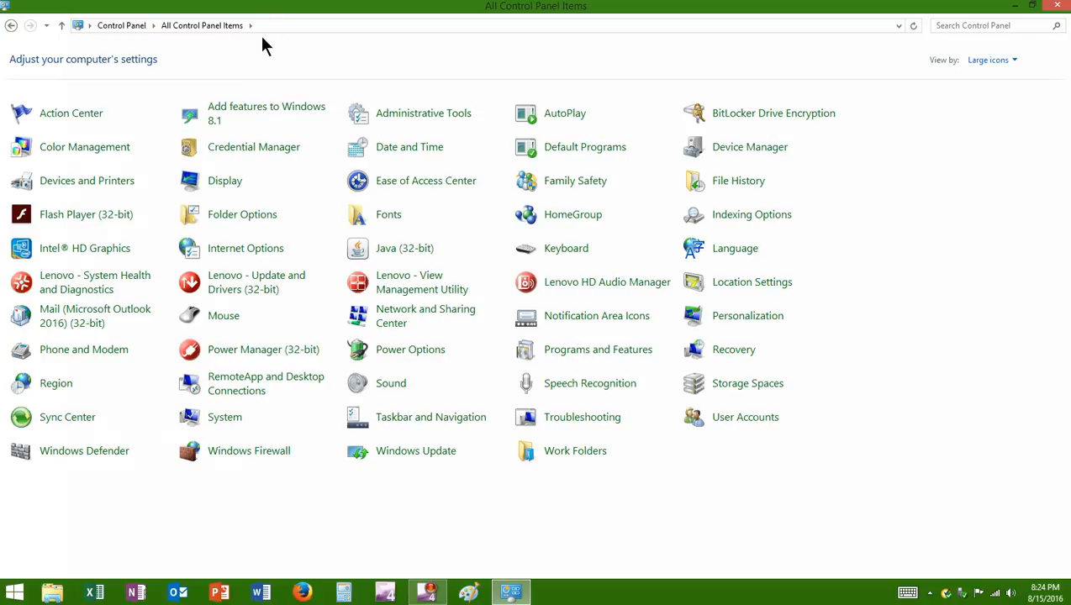
{"action": "left_click", "coordinate": [101, 26]}
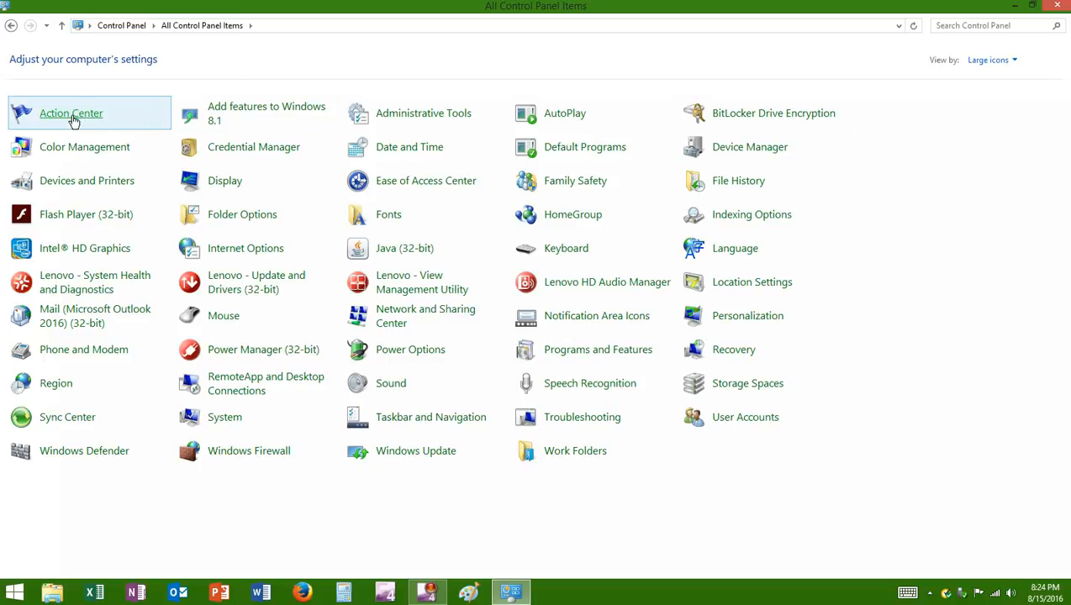
{"action": "left_click", "coordinate": [73, 122]}
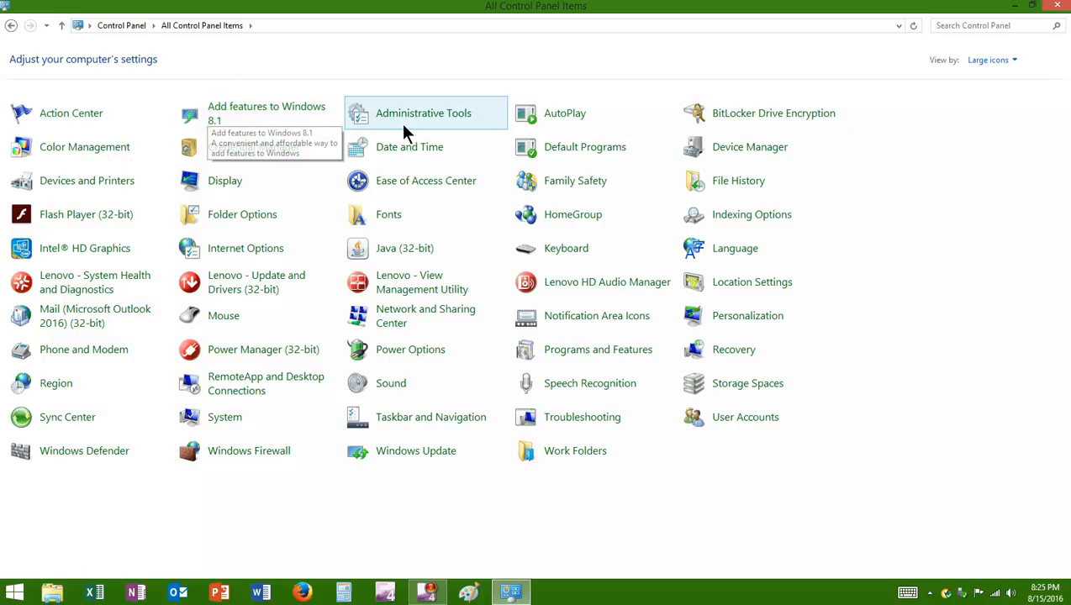
{"action": "left_click", "coordinate": [442, 118]}
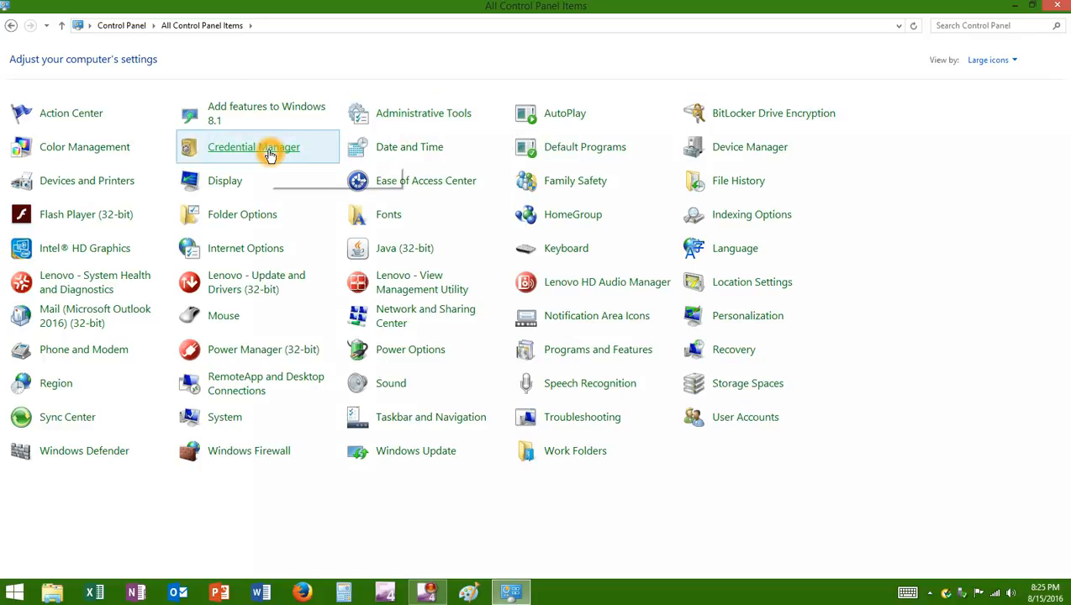
{"action": "left_click", "coordinate": [446, 159]}
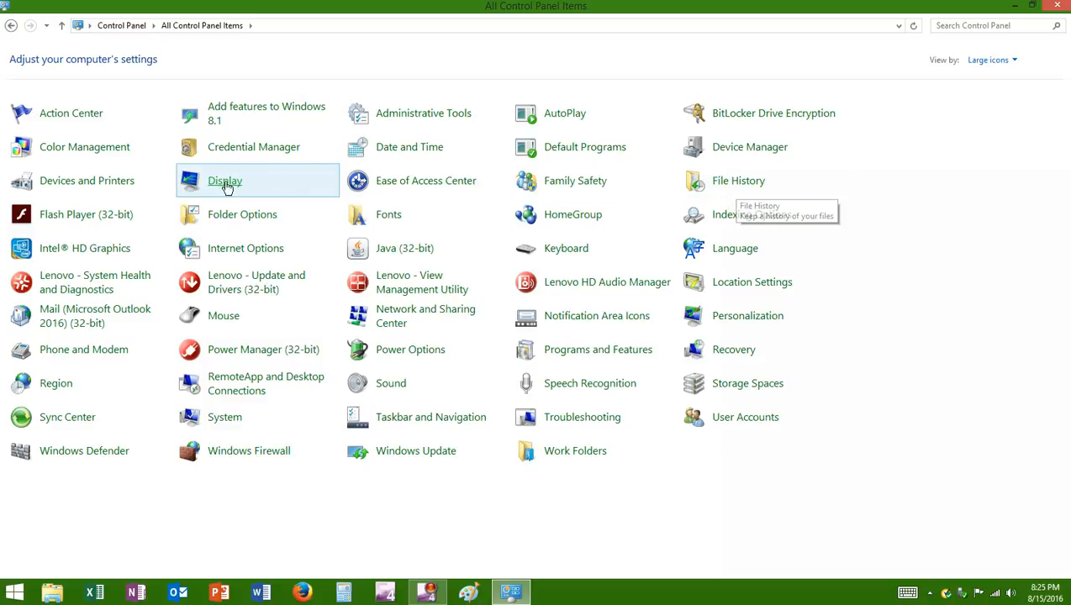
Open the mouse properties on the button settings and move the dialog away from the icon it was opened from
{"action": "left_click", "coordinate": [223, 319]}
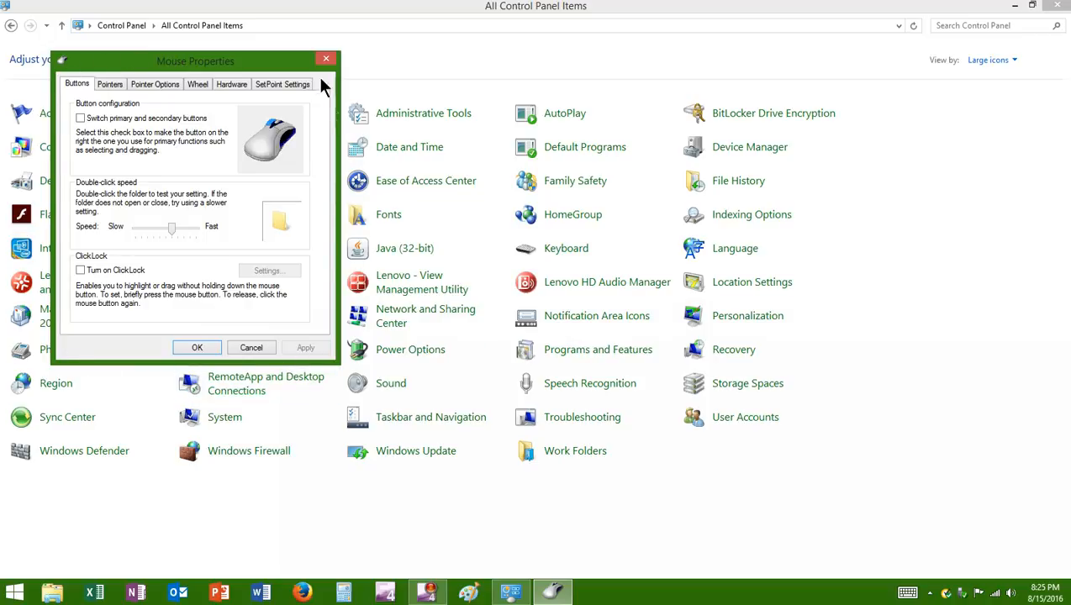
{"action": "left_click_drag", "start_coordinate": [261, 61], "coordinate": [540, 114]}
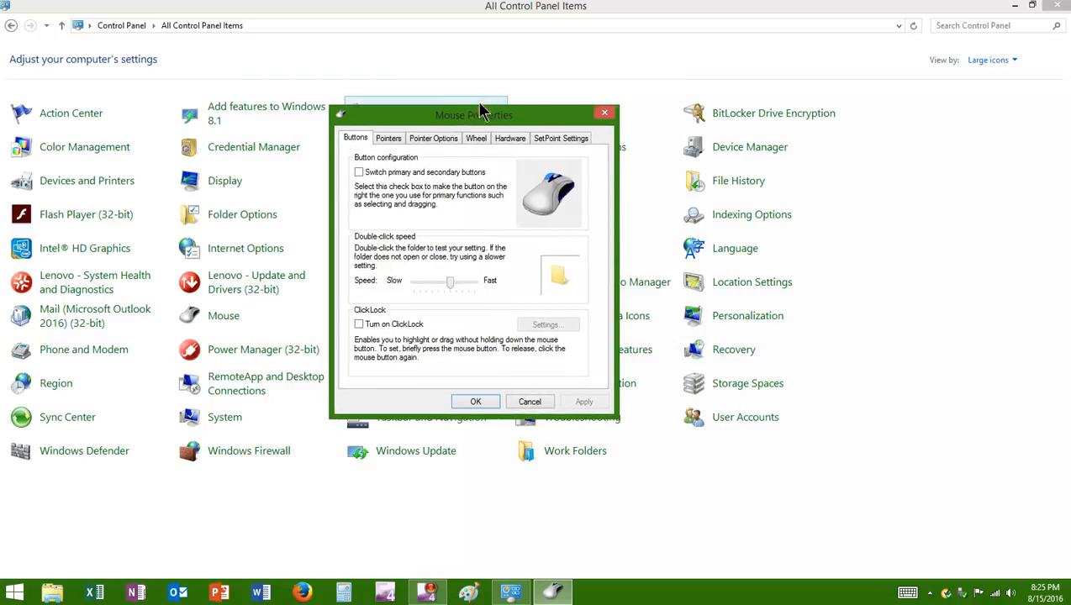
{"action": "left_click_drag", "start_coordinate": [484, 112], "coordinate": [586, 97]}
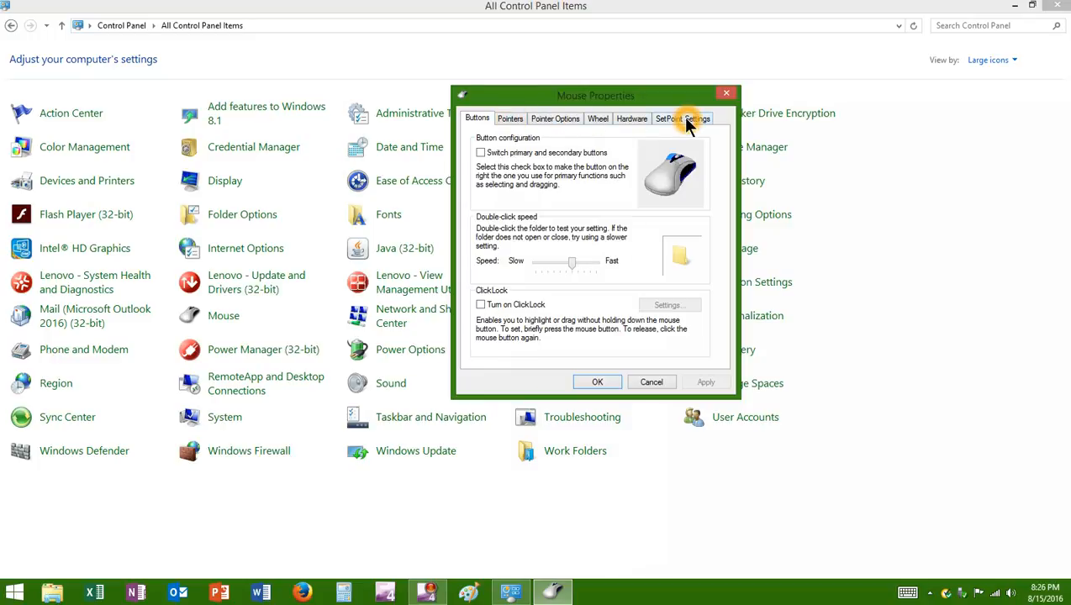
{"action": "left_click", "coordinate": [477, 120]}
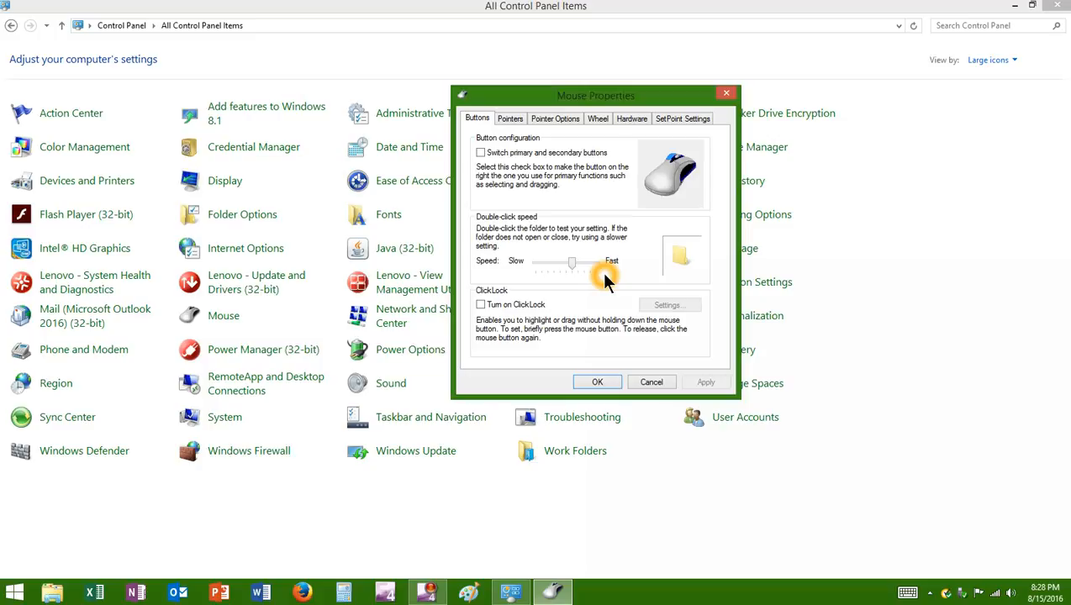
Test the double-click speed on the sample folder and set it nearer to Slow
{"action": "left_click", "coordinate": [568, 266]}
{"action": "double_click", "coordinate": [682, 254]}
{"action": "left_click_drag", "start_coordinate": [576, 268], "coordinate": [545, 265]}
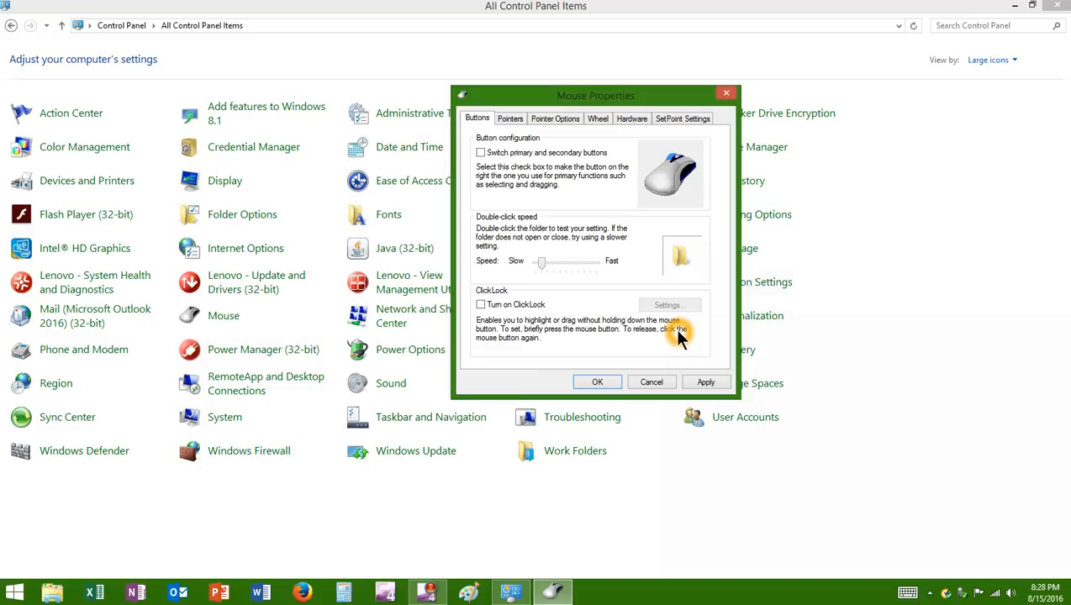
{"action": "left_click_drag", "start_coordinate": [533, 262], "coordinate": [550, 264]}
Open the mouse pointer schemes, browse the customizable pointers and try the Windows Inverted (large) scheme
{"action": "left_click", "coordinate": [509, 117]}
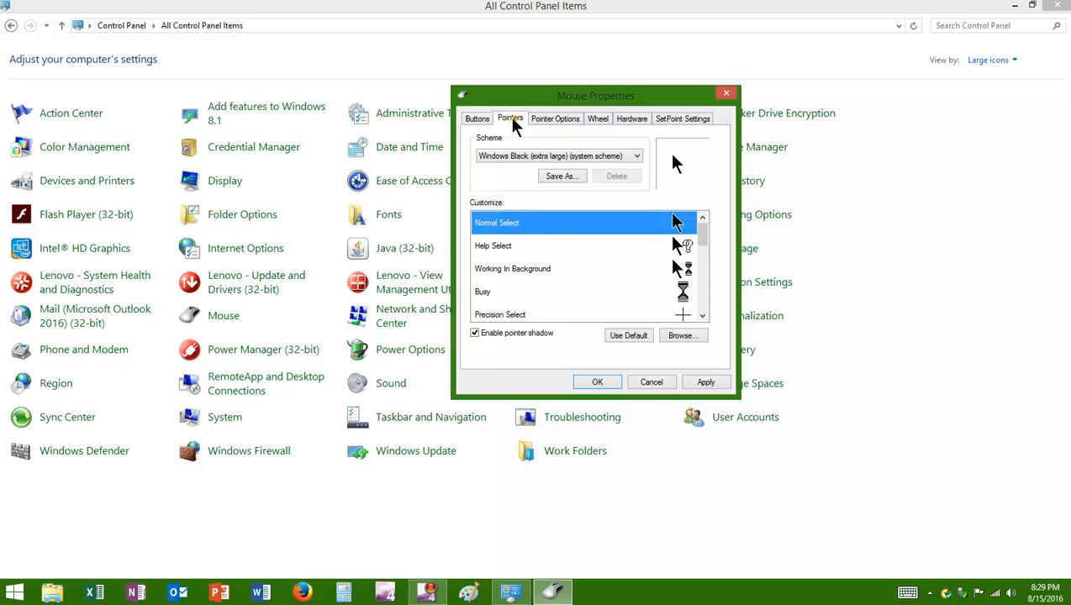
{"action": "left_click", "coordinate": [639, 157]}
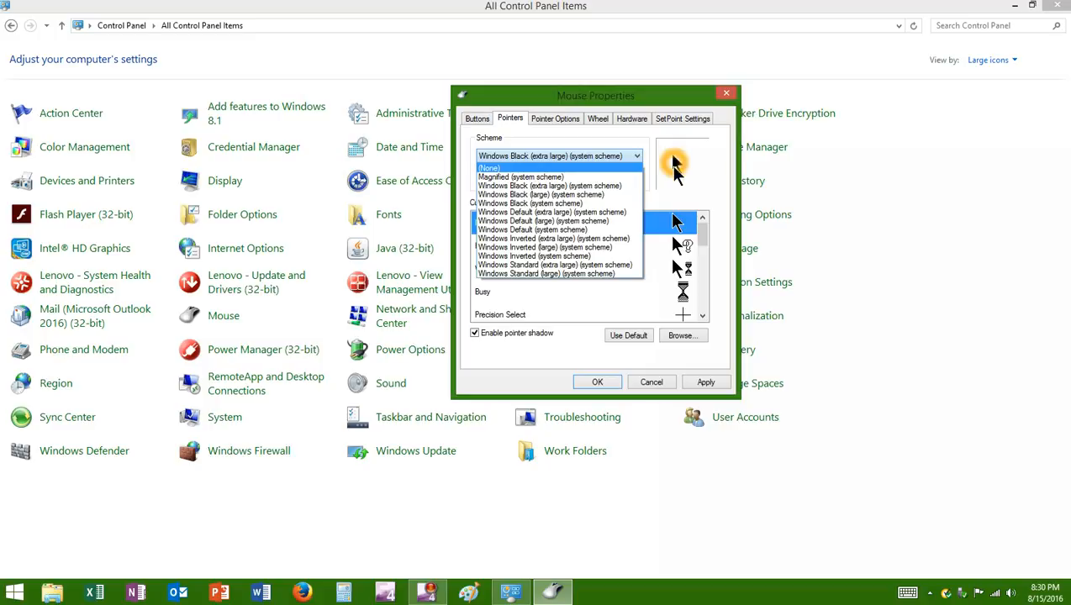
{"action": "left_click", "coordinate": [702, 236]}
{"action": "mouse_move", "coordinate": [701, 232]}
{"action": "left_mouse_down"}
{"action": "mouse_move", "coordinate": [704, 261]}
{"action": "mouse_move", "coordinate": [712, 236]}
{"action": "left_mouse_up"}
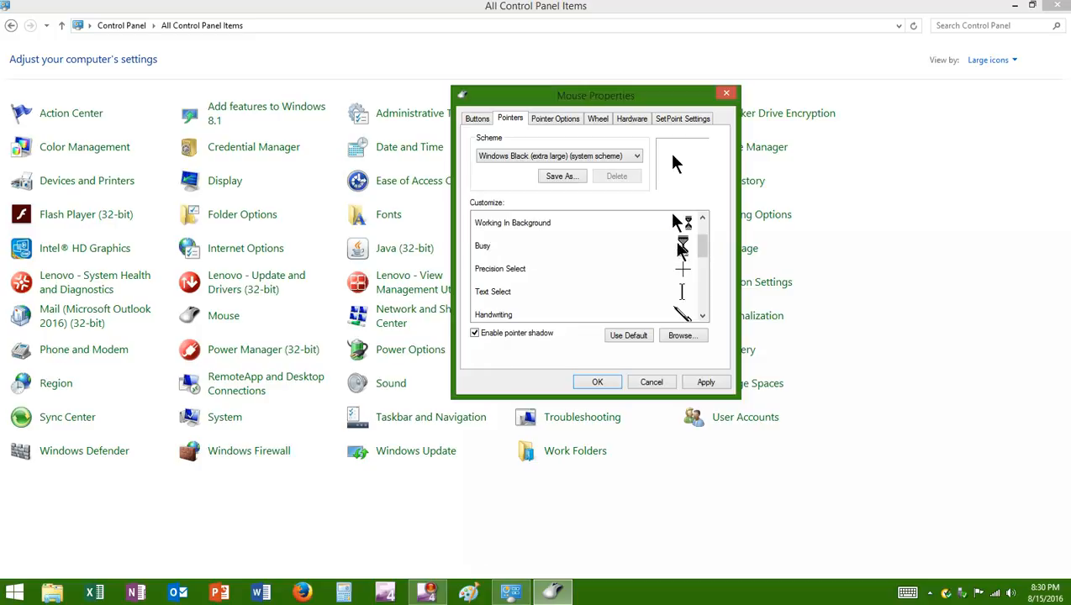
{"action": "scroll", "coordinate": [704, 250], "scroll_direction": "up", "scroll_amount": 1}
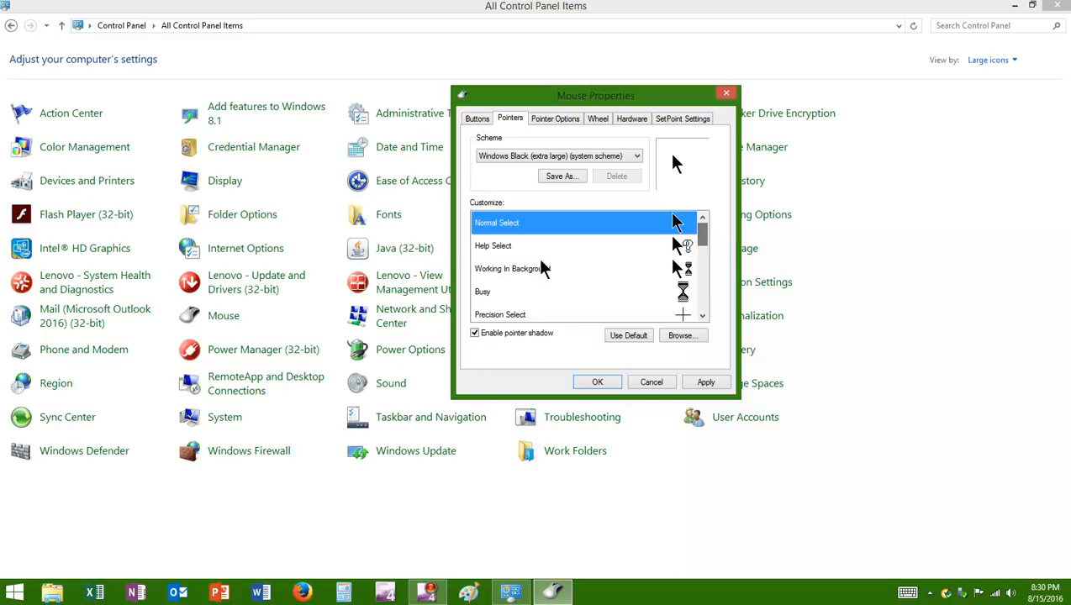
{"action": "left_click", "coordinate": [639, 157]}
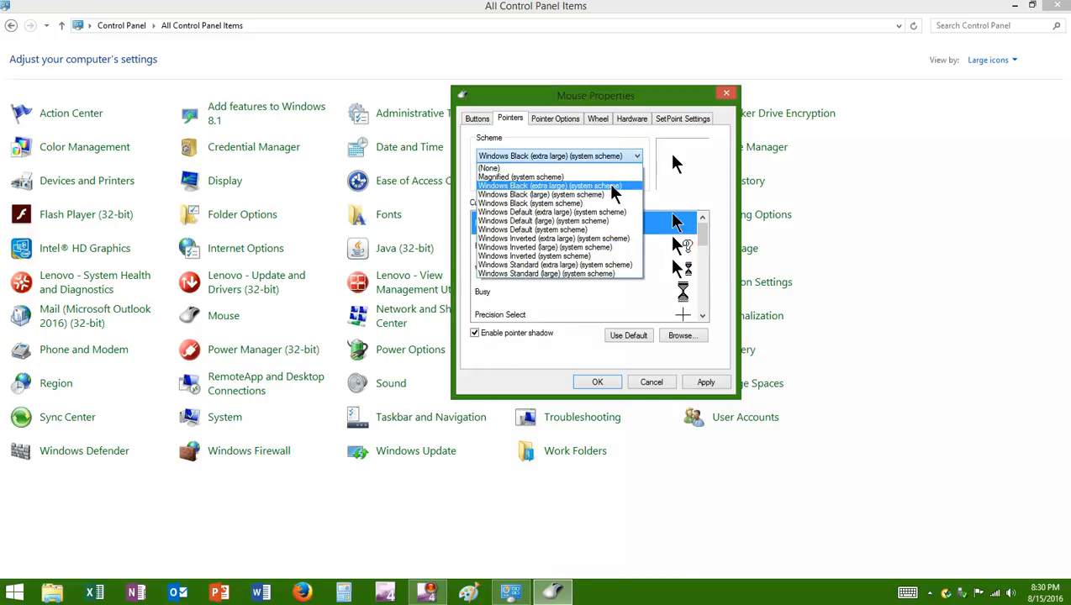
{"action": "left_click", "coordinate": [589, 247]}
Choose the Windows Standard (extra large) pointer scheme with pointer shadow enabled and apply it
{"action": "left_click", "coordinate": [632, 157]}
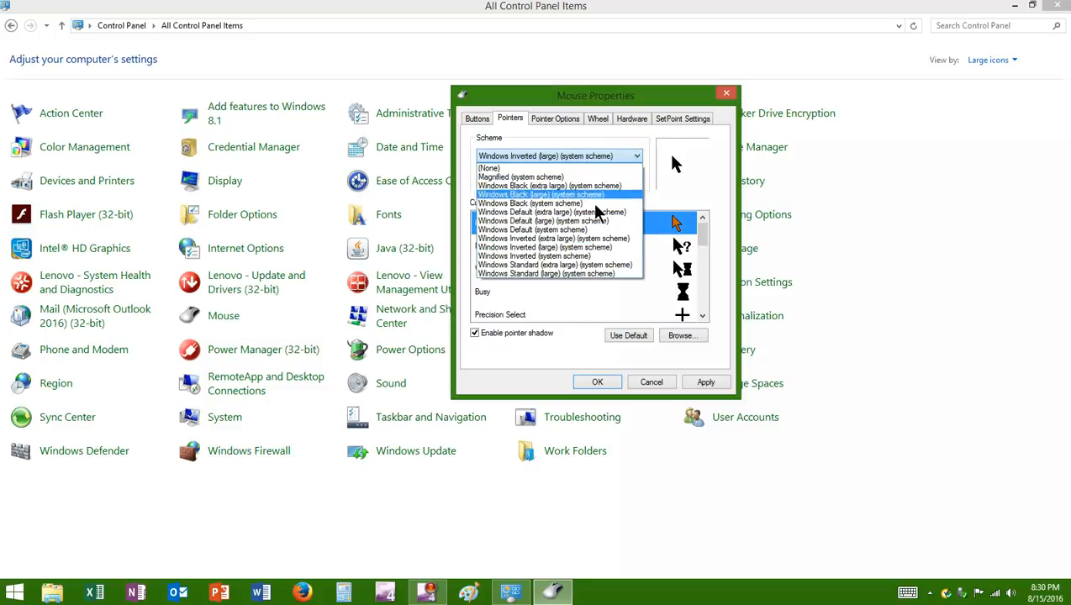
{"action": "left_click", "coordinate": [578, 266]}
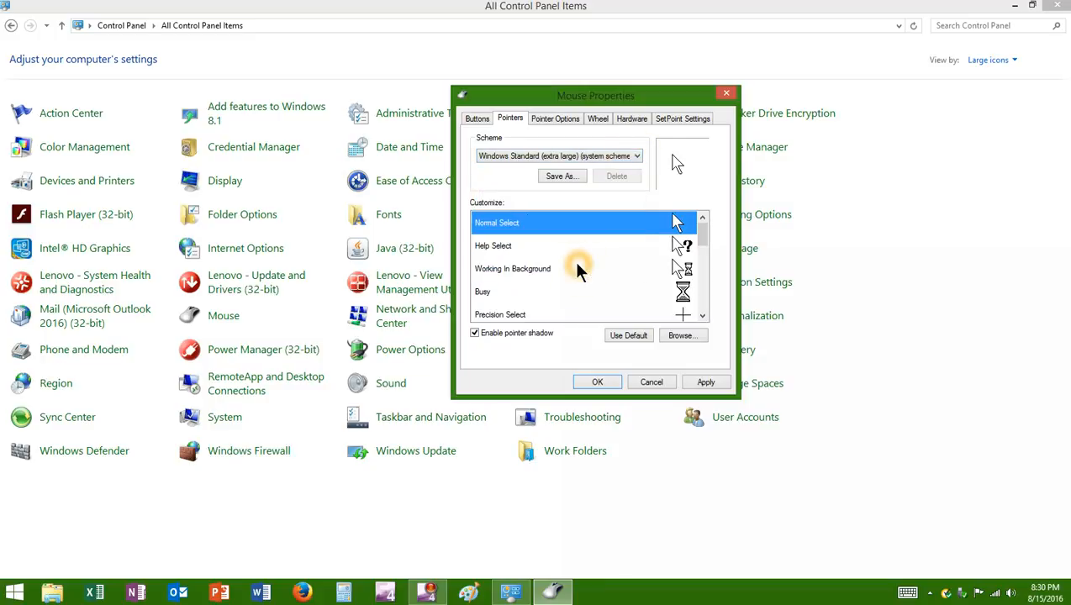
{"action": "mouse_move", "coordinate": [700, 237]}
{"action": "left_mouse_down"}
{"action": "mouse_move", "coordinate": [716, 302]}
{"action": "mouse_move", "coordinate": [701, 221]}
{"action": "left_mouse_up"}
{"action": "left_click", "coordinate": [685, 300]}
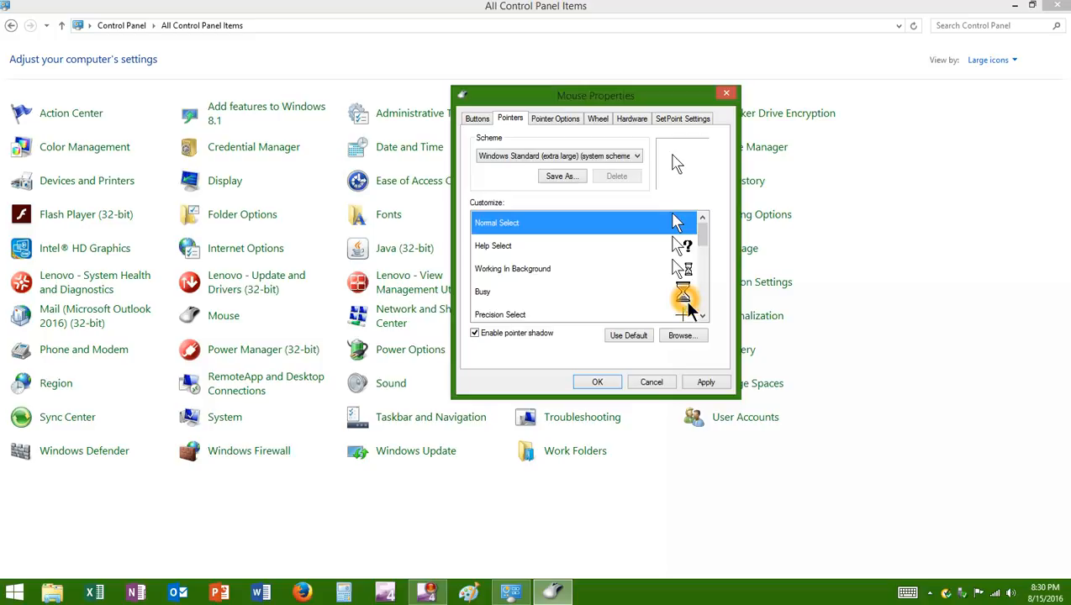
{"action": "left_click", "coordinate": [474, 333]}
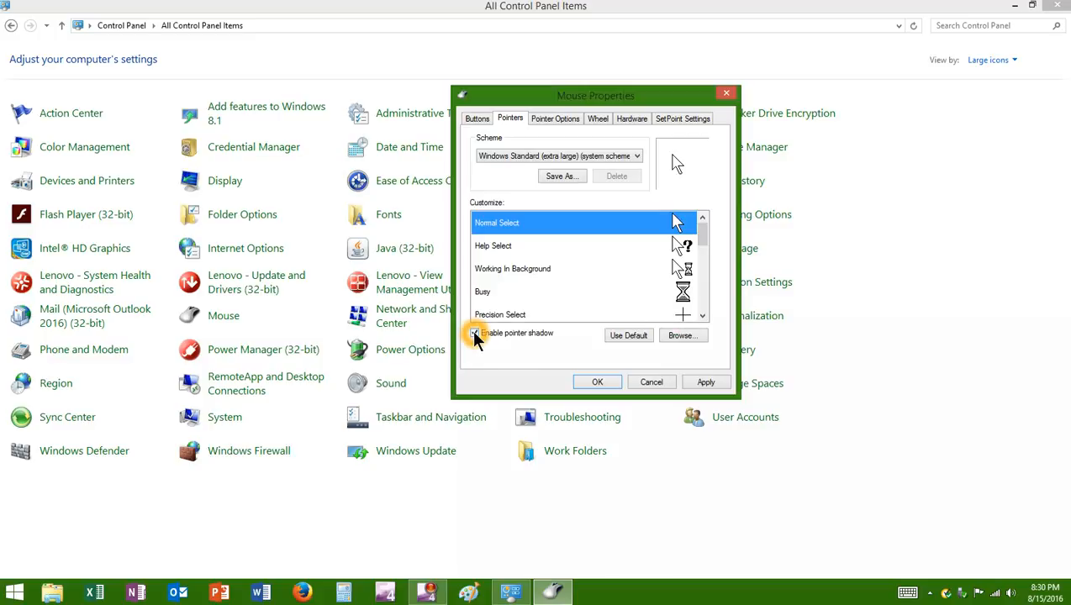
{"action": "left_click", "coordinate": [711, 383]}
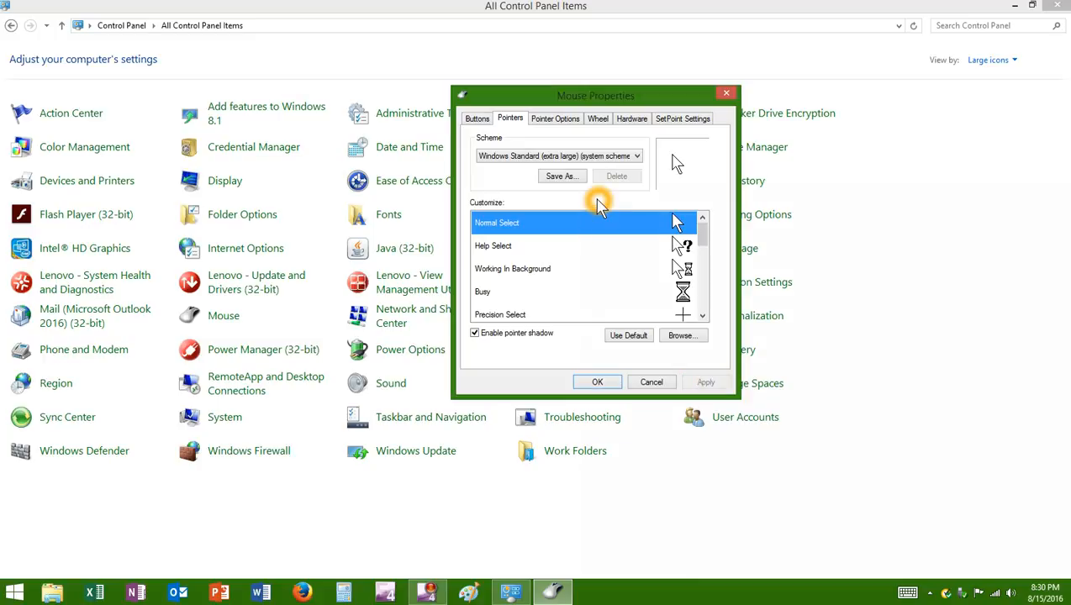
Open the pointer options and check how the current pointer speed feels across the screen
{"action": "left_click", "coordinate": [569, 123]}
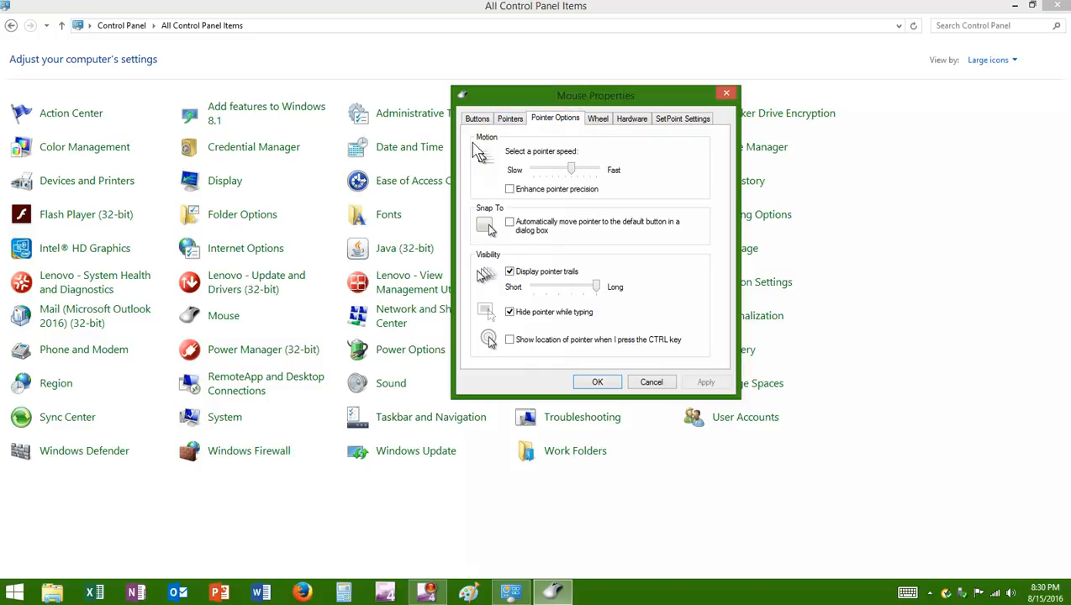
{"action": "left_click_drag", "start_coordinate": [570, 170], "coordinate": [567, 165]}
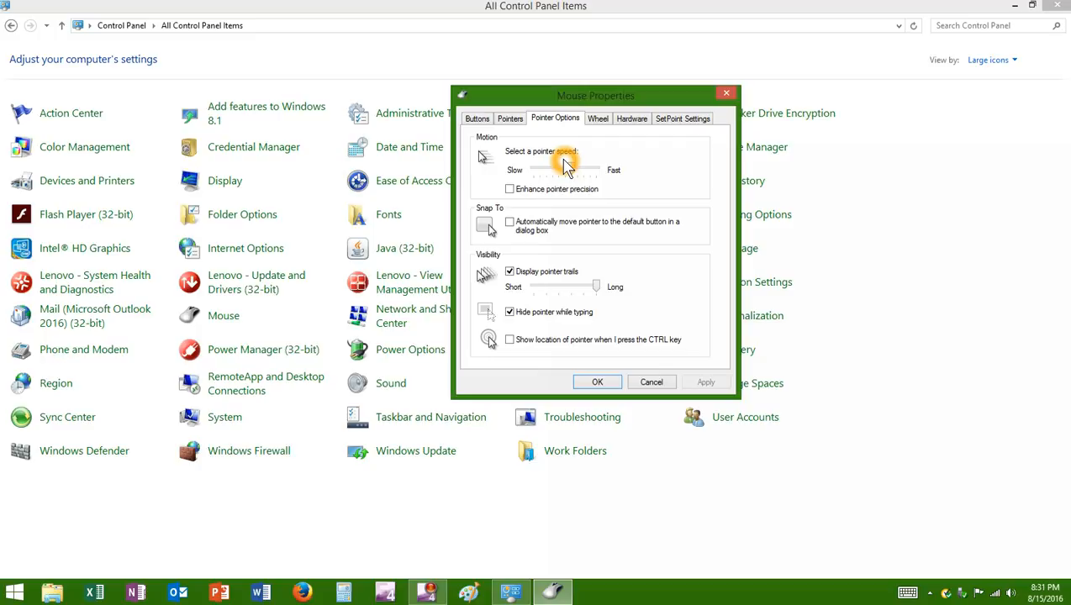
{"action": "left_click_drag", "start_coordinate": [566, 166], "coordinate": [572, 206]}
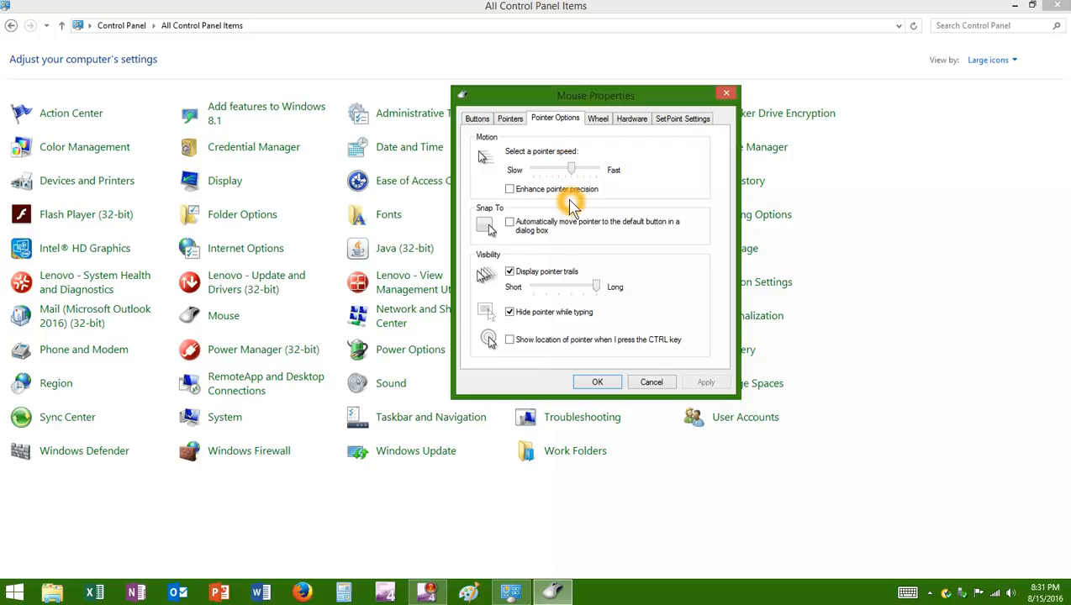
{"action": "left_click", "coordinate": [548, 44]}
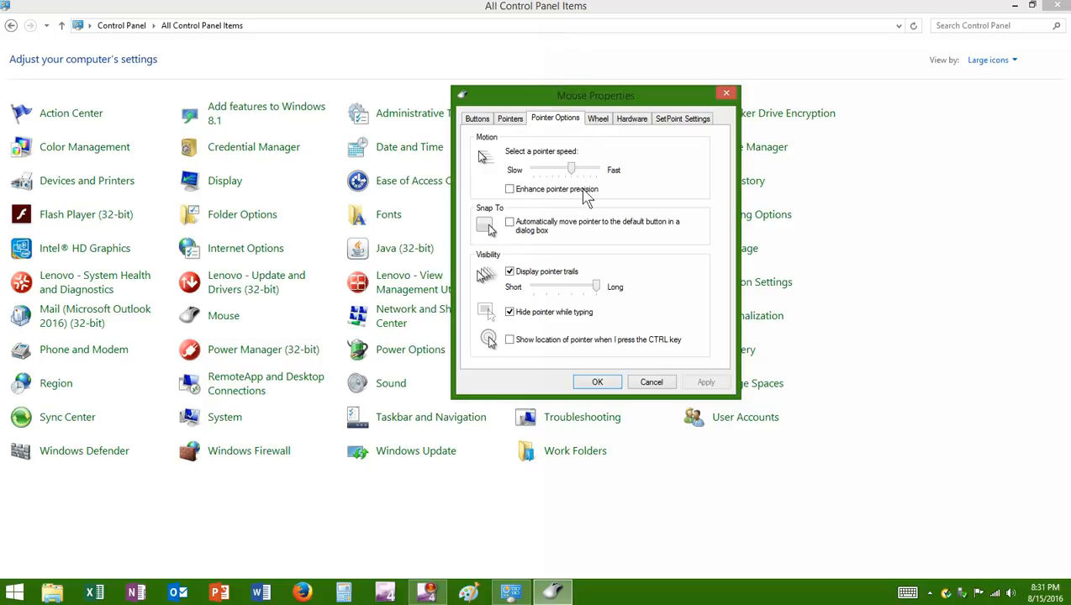
{"action": "left_click", "coordinate": [606, 528]}
{"action": "left_click", "coordinate": [1043, 84]}
{"action": "left_click", "coordinate": [124, 522]}
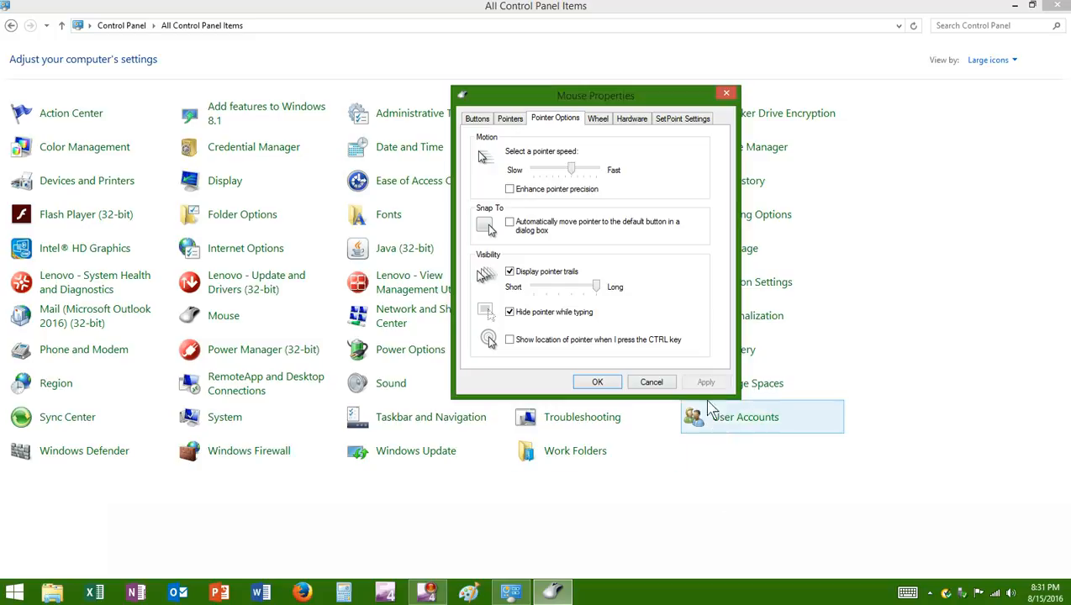
{"action": "left_click", "coordinate": [672, 150]}
Try a faster and a slower pointer speed, and return the speed to its earlier setting
{"action": "left_click_drag", "start_coordinate": [571, 169], "coordinate": [617, 174]}
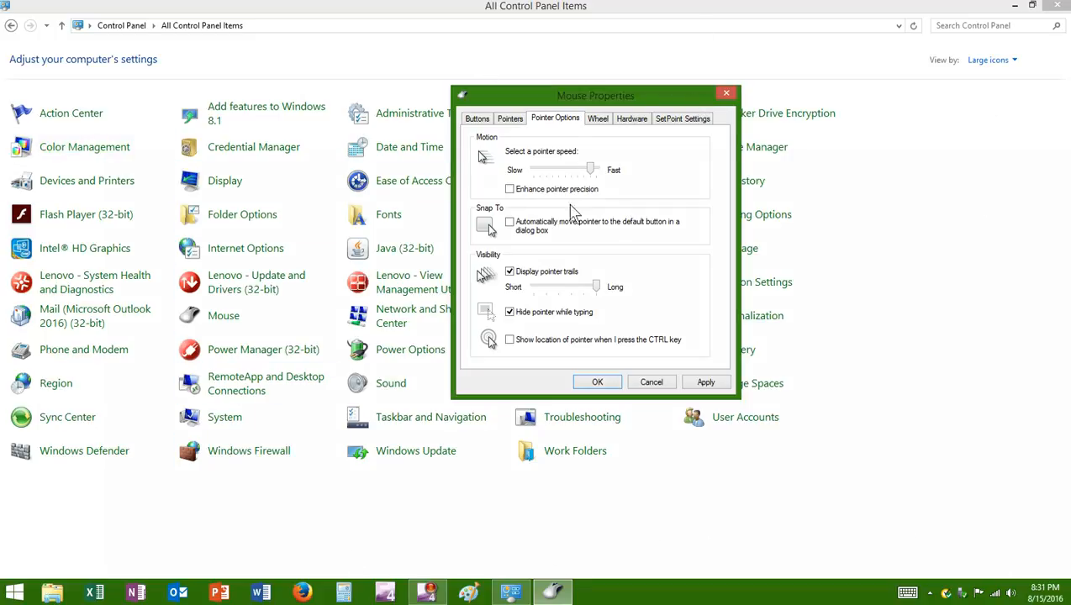
{"action": "left_click_drag", "start_coordinate": [579, 168], "coordinate": [539, 174]}
{"action": "left_click", "coordinate": [542, 169]}
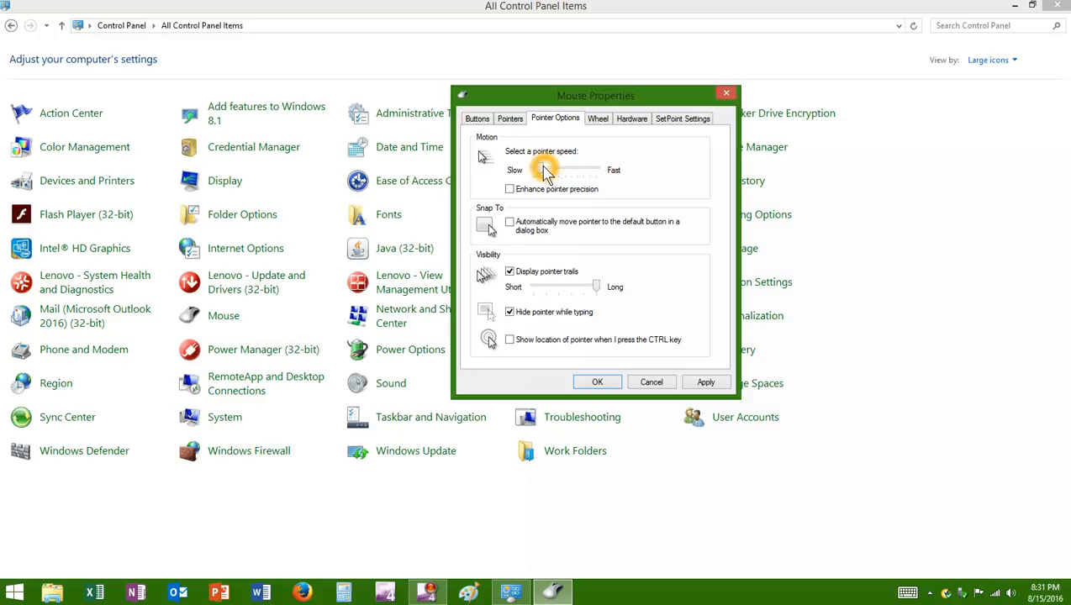
{"action": "left_click_drag", "start_coordinate": [545, 173], "coordinate": [570, 168]}
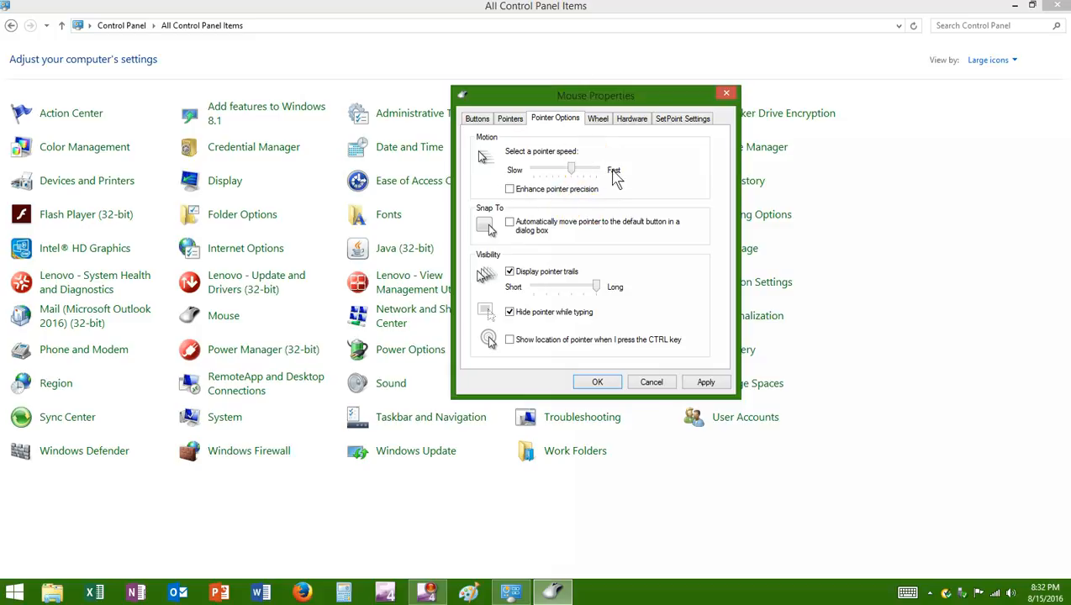
Review the Snap To option and move the focus through the pointer options to the dialog buttons to find the default button
{"action": "left_click", "coordinate": [636, 195]}
{"action": "left_click", "coordinate": [511, 223]}
{"action": "left_click", "coordinate": [532, 233]}
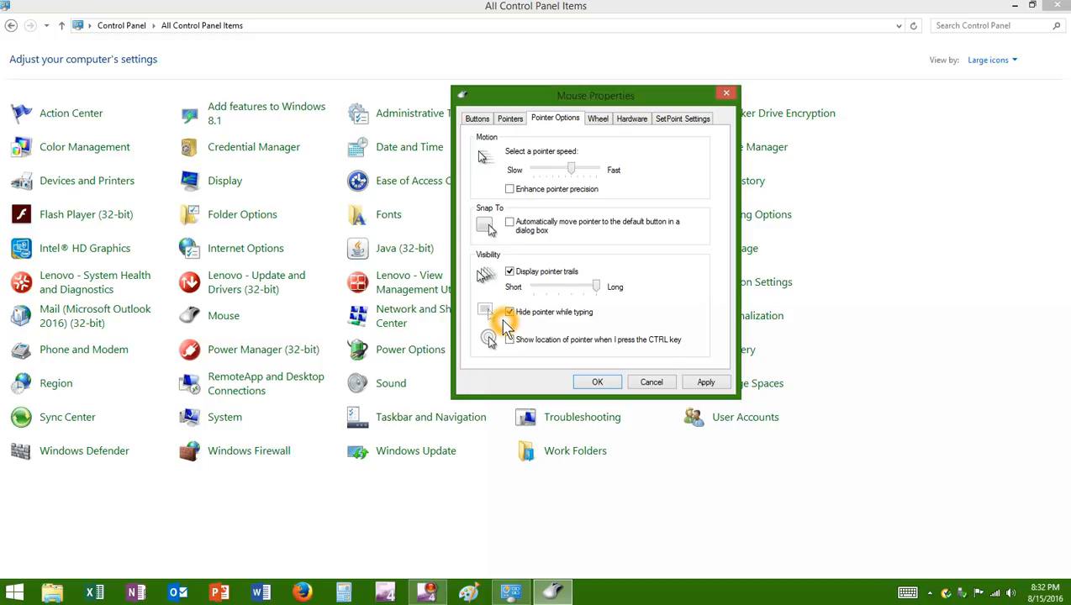
{"action": "key", "text": "Tab"}
{"action": "key", "text": "Tab"}
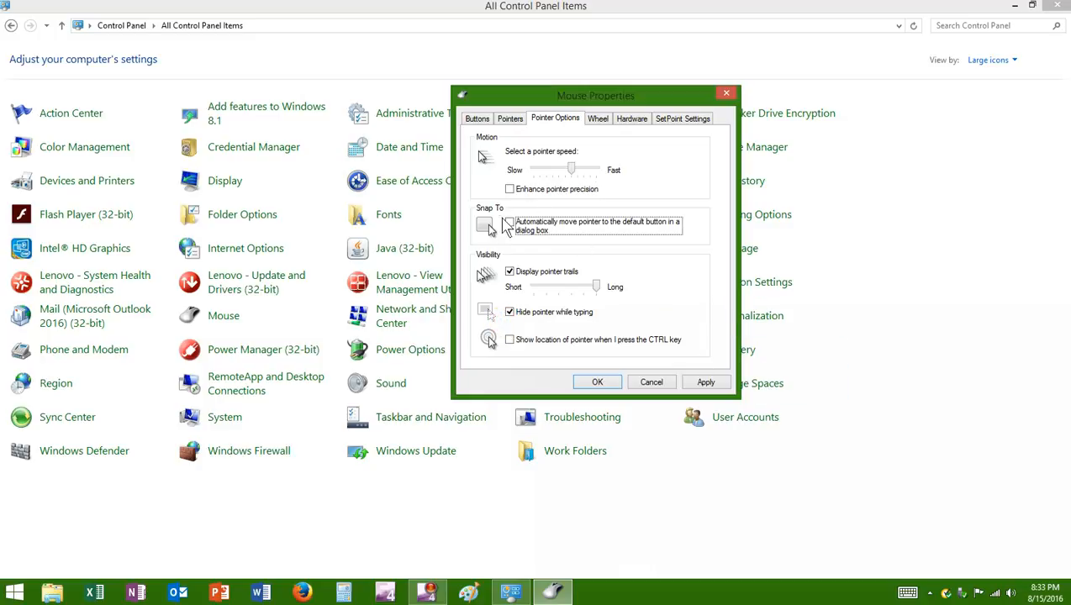
{"action": "key", "text": "Tab"}
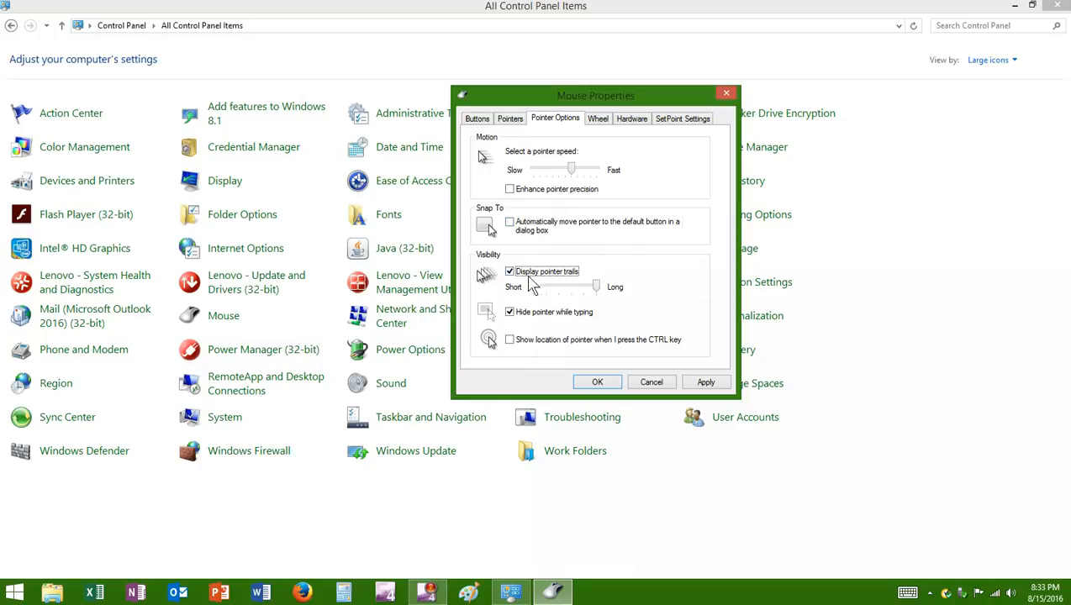
{"action": "key", "text": "Tab"}
{"action": "key", "text": "Tab"}
{"action": "key", "text": "Tab"}
{"action": "key", "text": "Tab"}
{"action": "left_click", "coordinate": [725, 325]}
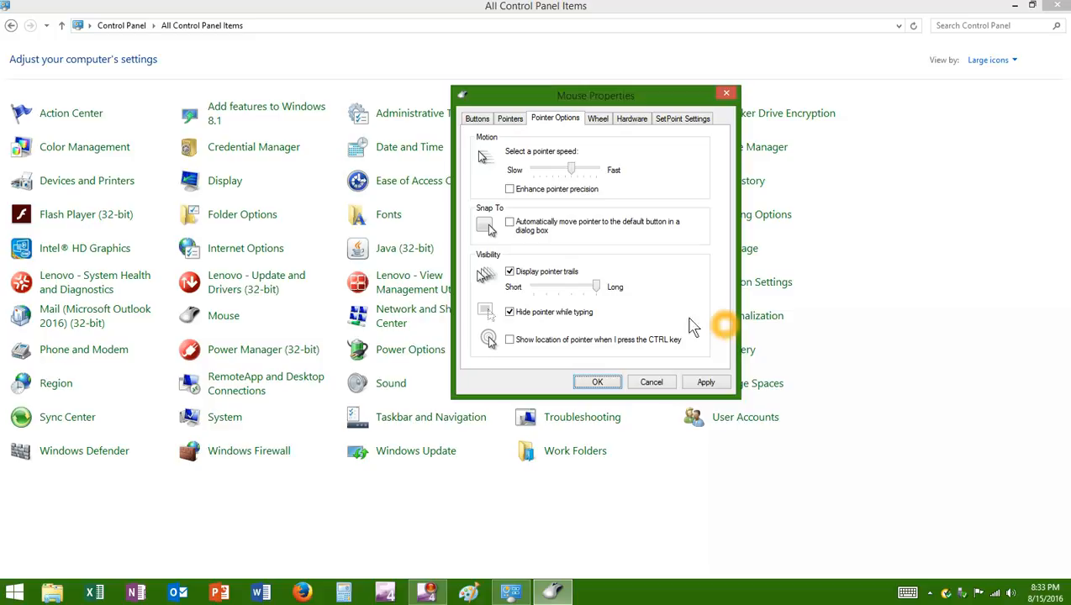
{"action": "key", "text": "Tab"}
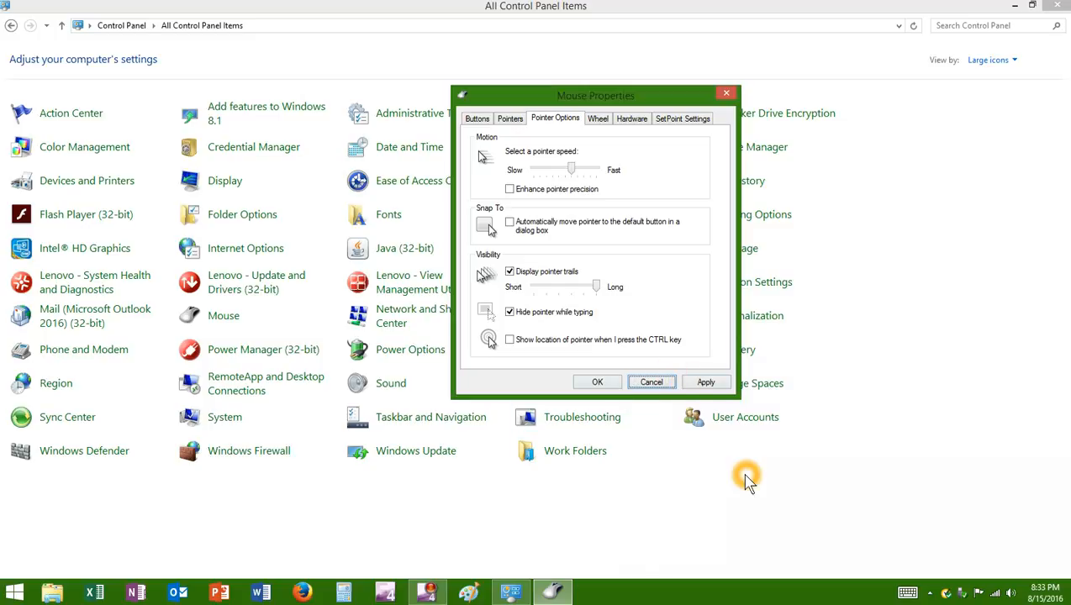
{"action": "key", "text": "Tab"}
{"action": "key", "text": "Tab"}
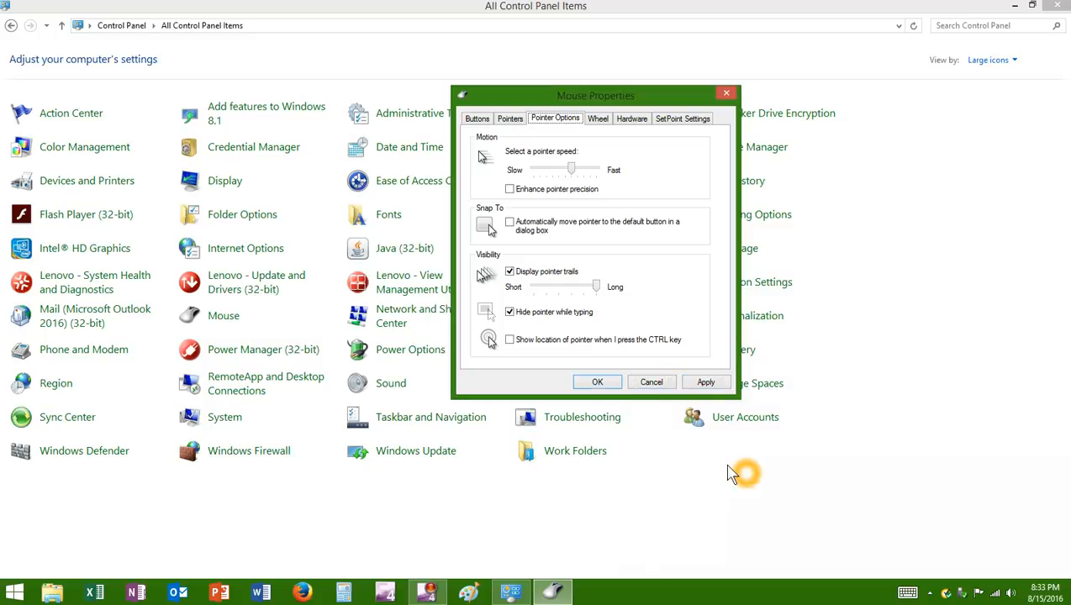
{"action": "left_click", "coordinate": [606, 382]}
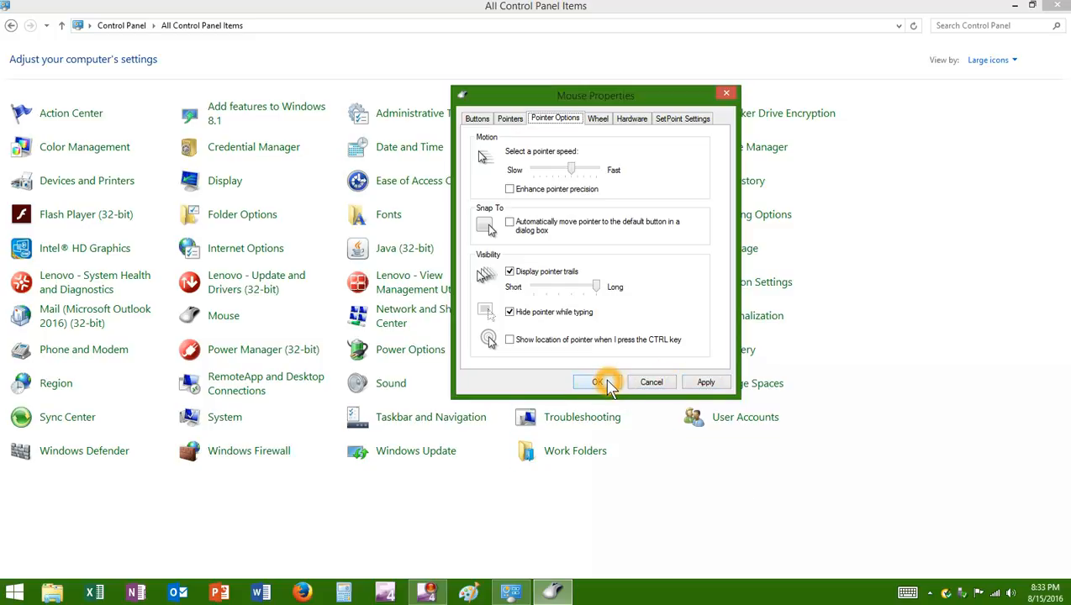
Turn on automatically moving the pointer to the default button in a dialog box, apply it and close Mouse Properties
{"action": "left_click", "coordinate": [510, 223]}
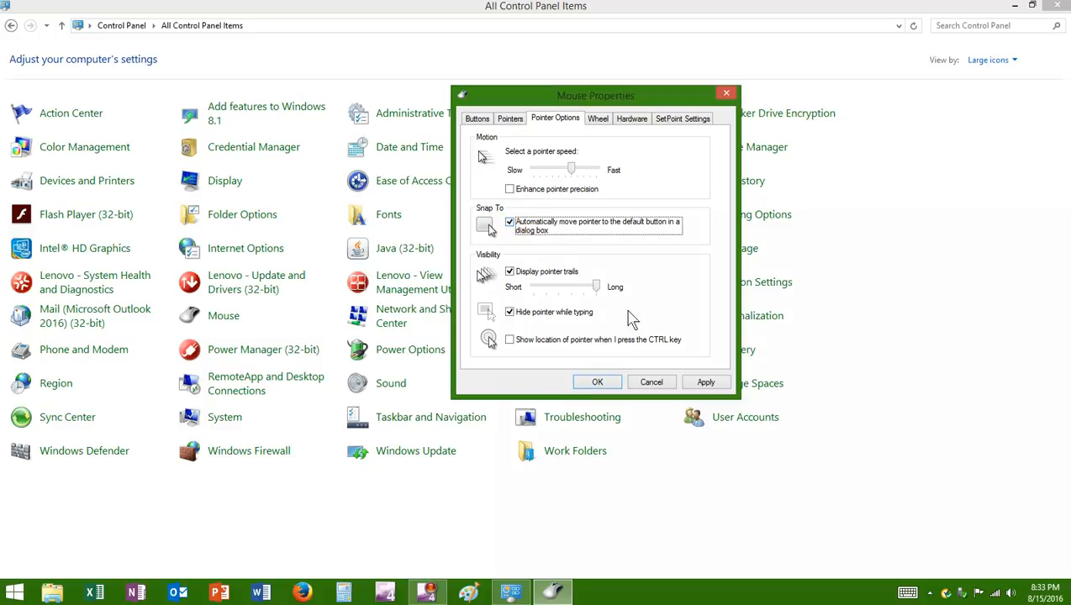
{"action": "left_click", "coordinate": [708, 384]}
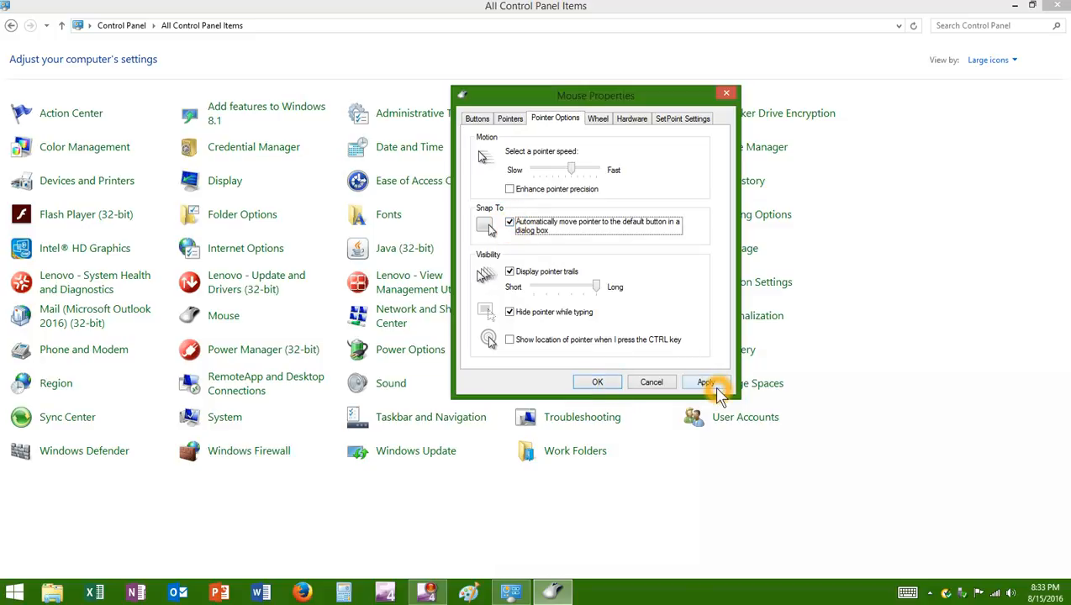
{"action": "left_click", "coordinate": [730, 94]}
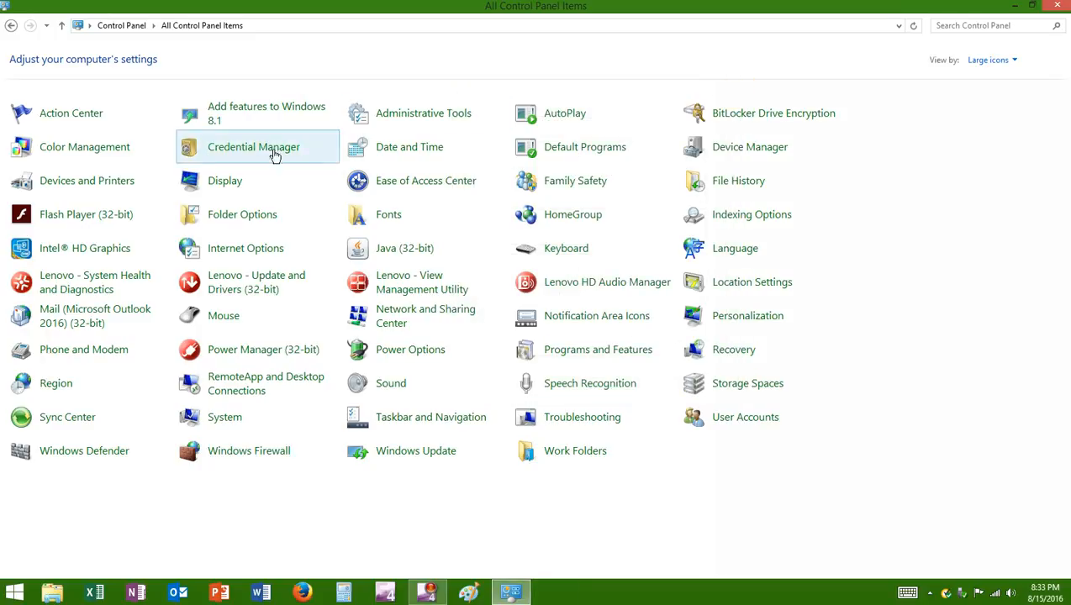
Reopen the mouse settings from the Control Panel and check whether the pointer snaps to the default OK button
{"action": "left_click", "coordinate": [225, 323]}
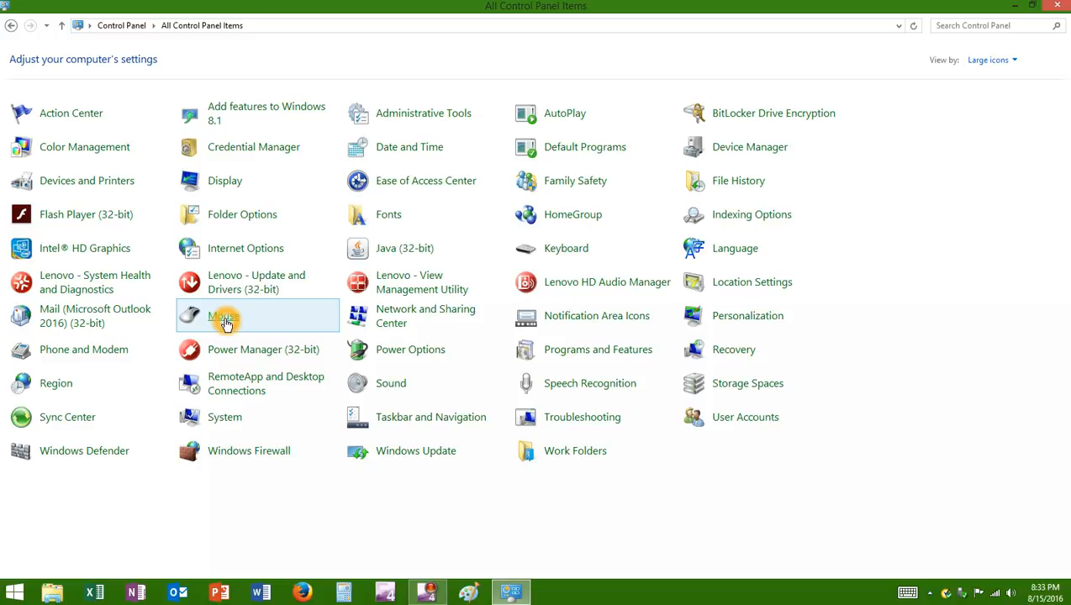
{"action": "left_click", "coordinate": [225, 324]}
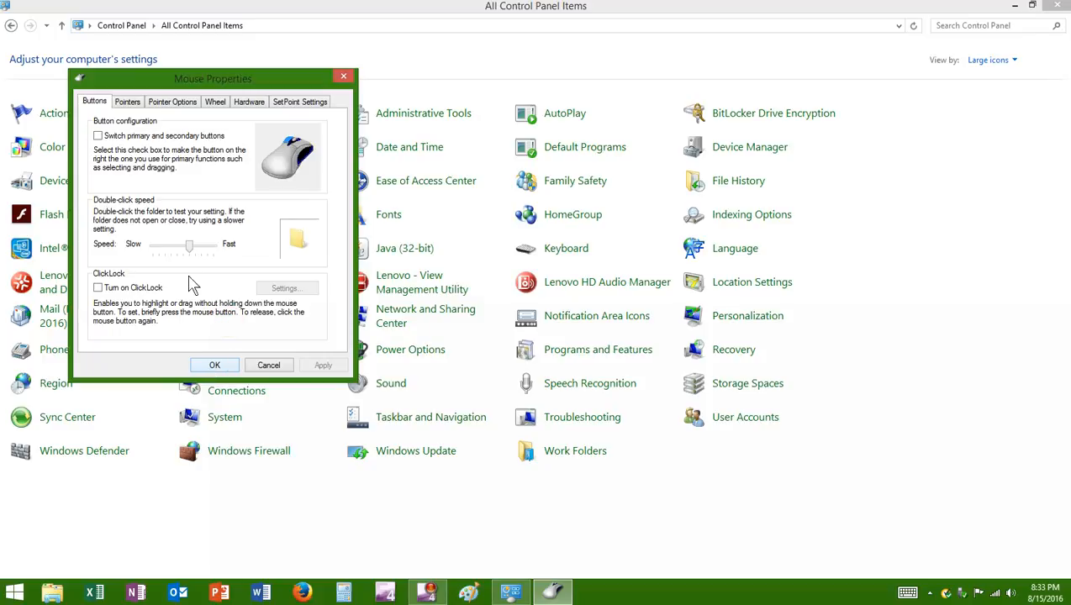
{"action": "left_click", "coordinate": [220, 366]}
Turn off automatic pointer movement to the default button in the pointer options
{"action": "left_click", "coordinate": [176, 105]}
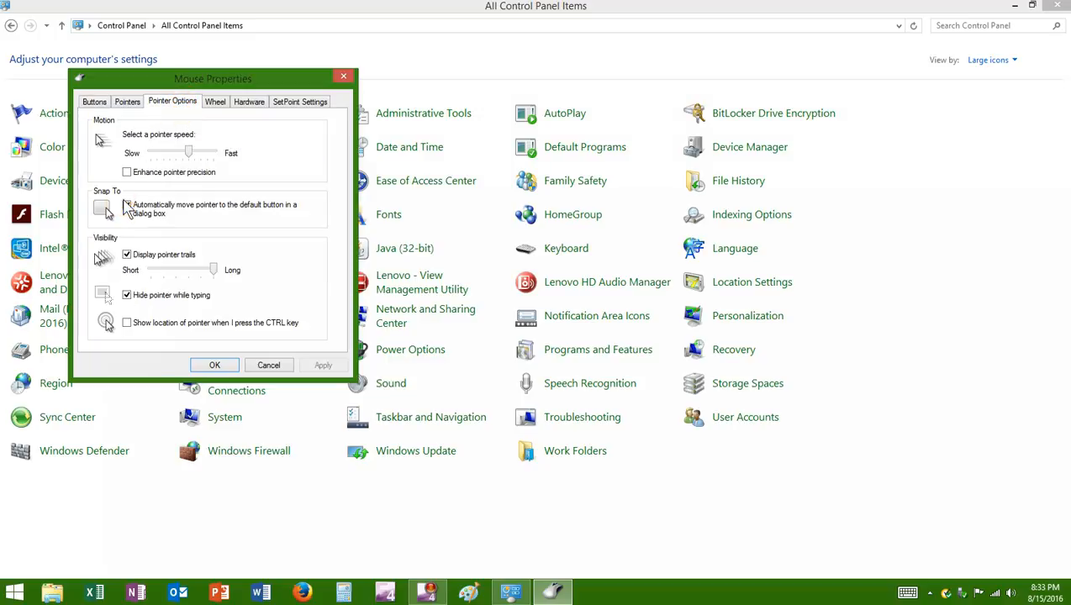
{"action": "left_click", "coordinate": [126, 205]}
{"action": "left_click", "coordinate": [291, 180]}
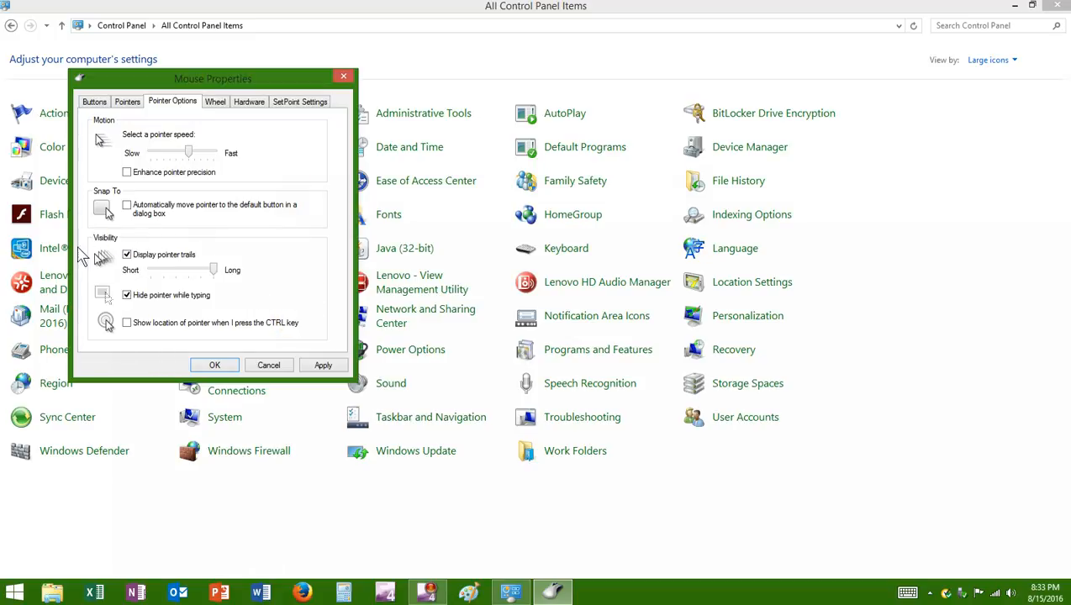
Review the pointer trails and typing visibility options, turn on showing the pointer location with the CTRL key, and apply
{"action": "left_click", "coordinate": [125, 258]}
{"action": "left_click", "coordinate": [177, 311]}
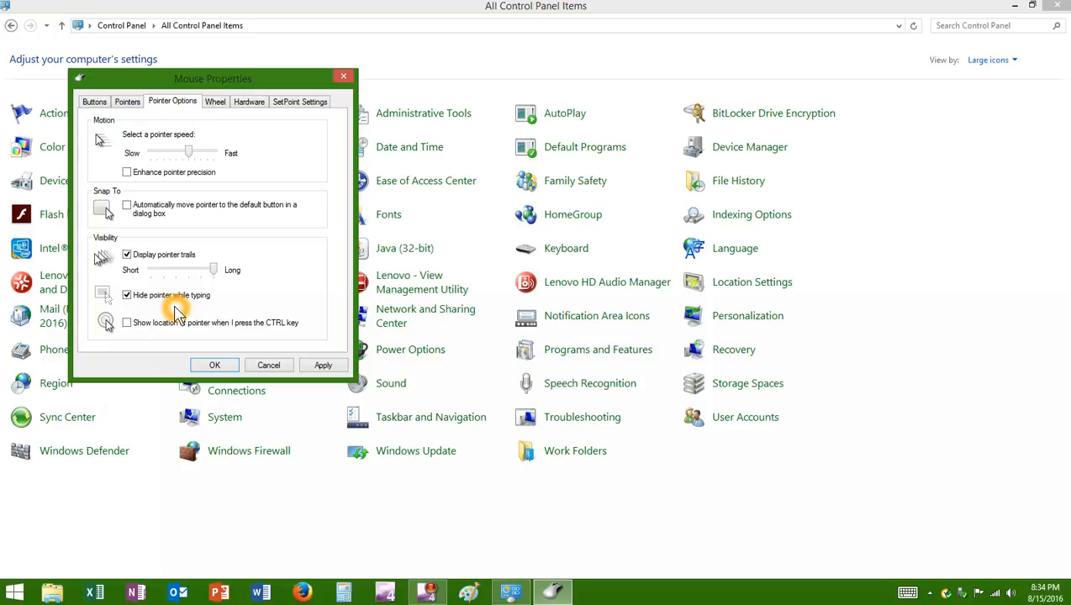
{"action": "left_click", "coordinate": [128, 297]}
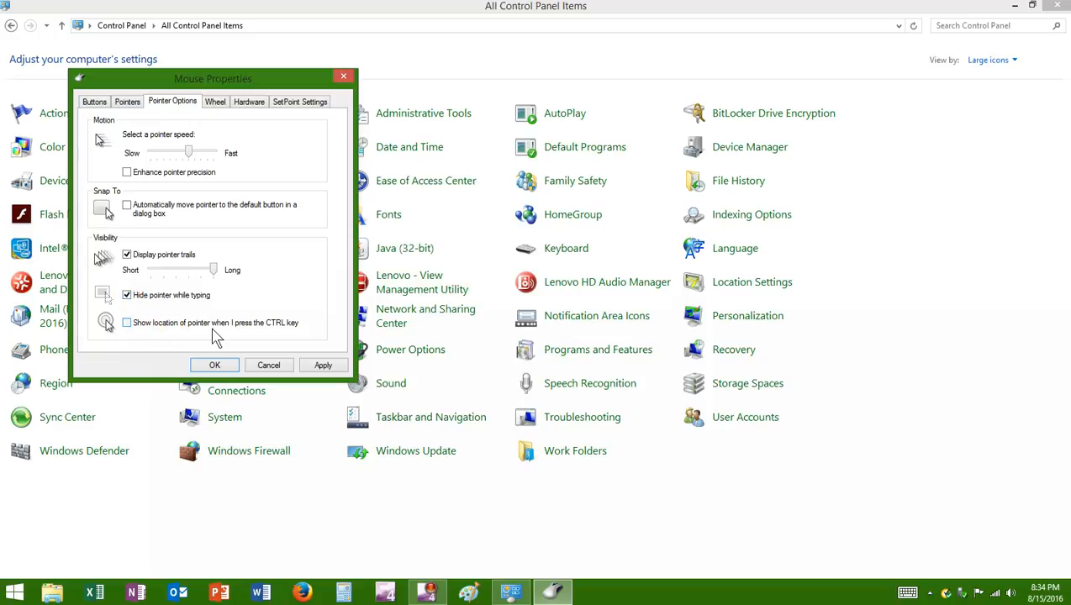
{"action": "left_click", "coordinate": [127, 323]}
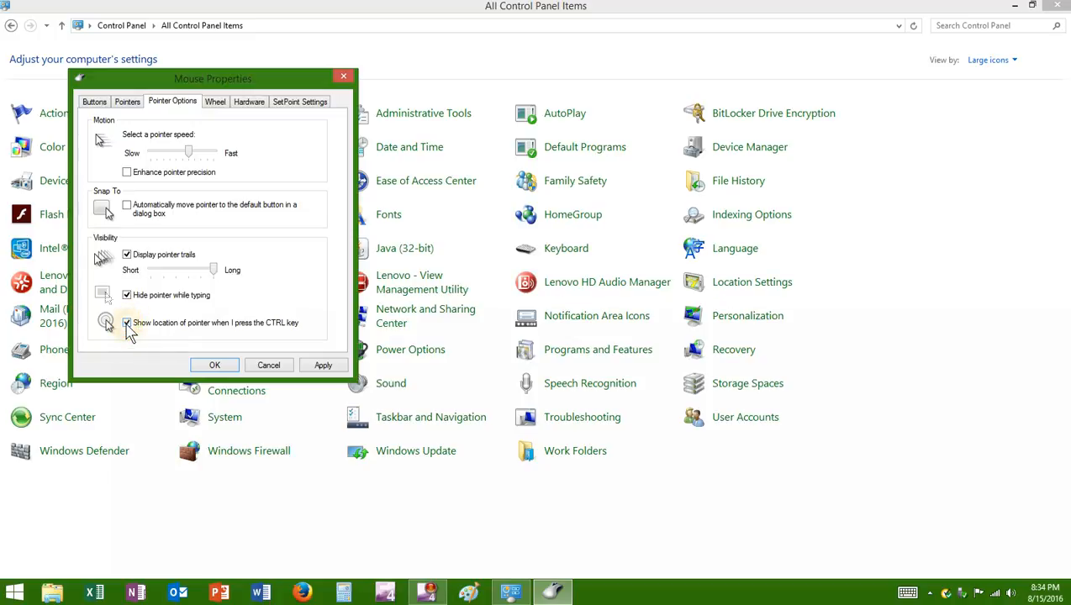
{"action": "left_click", "coordinate": [322, 367]}
Test the pointer locator several times, and turn the CTRL key location option off again and apply
{"action": "key", "text": "ctrl"}
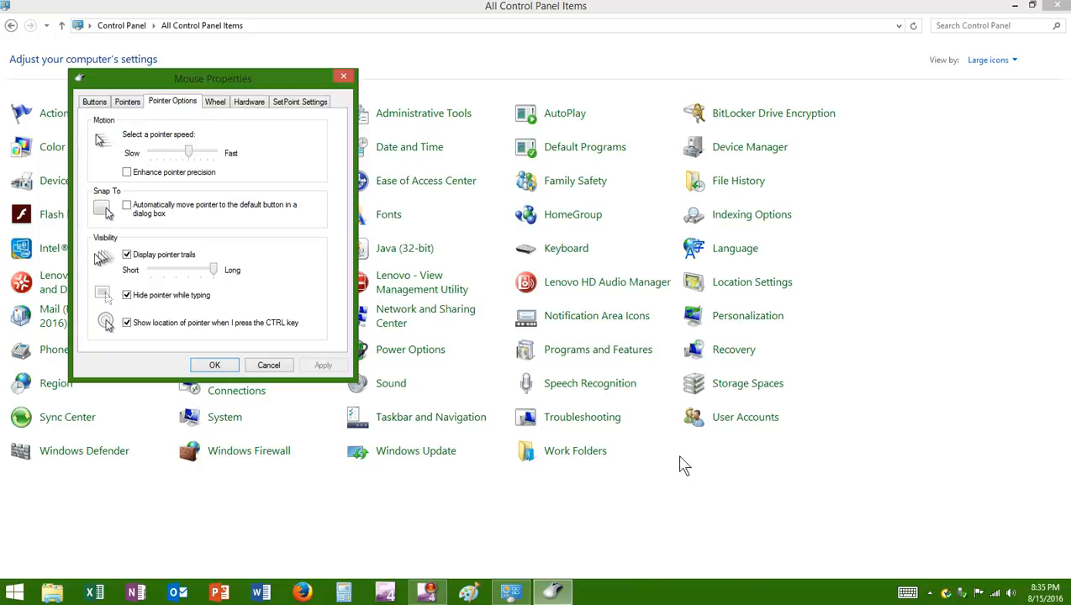
{"action": "key", "text": "ctrl"}
{"action": "key", "text": "ctrl"}
{"action": "key", "text": "ctrl"}
{"action": "left_click", "coordinate": [134, 329]}
{"action": "left_click", "coordinate": [325, 368]}
Open the mouse wheel settings and review the vertical and horizontal scrolling options
{"action": "left_click", "coordinate": [215, 103]}
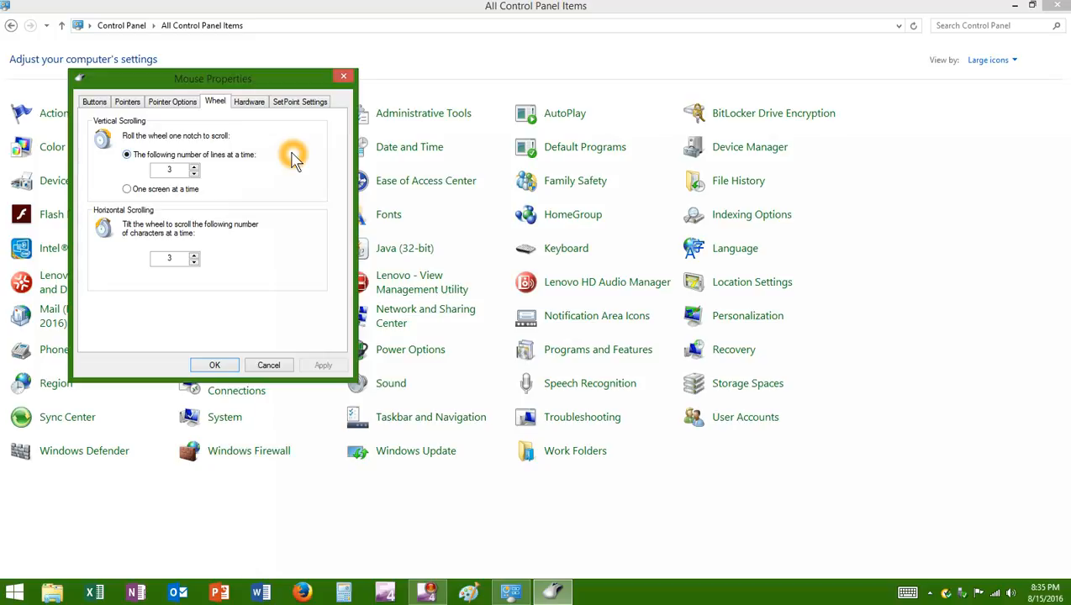
{"action": "left_click", "coordinate": [211, 102]}
{"action": "left_click", "coordinate": [216, 105]}
Switch to Firefox, maximize its window and open msn.com
{"action": "left_click", "coordinate": [301, 593]}
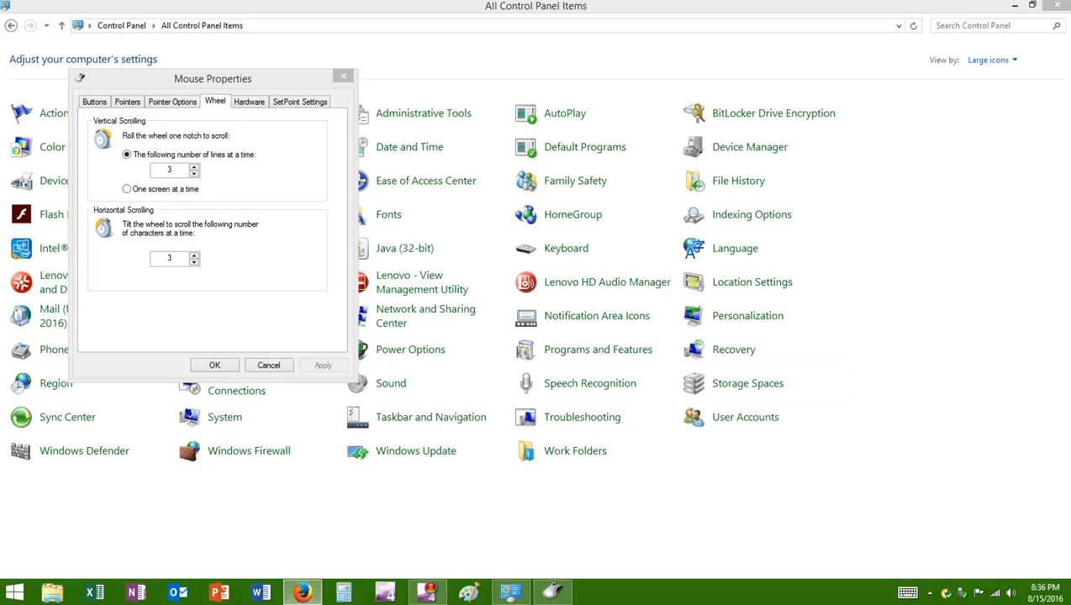
{"action": "left_click_drag", "start_coordinate": [1070, 17], "coordinate": [432, 59]}
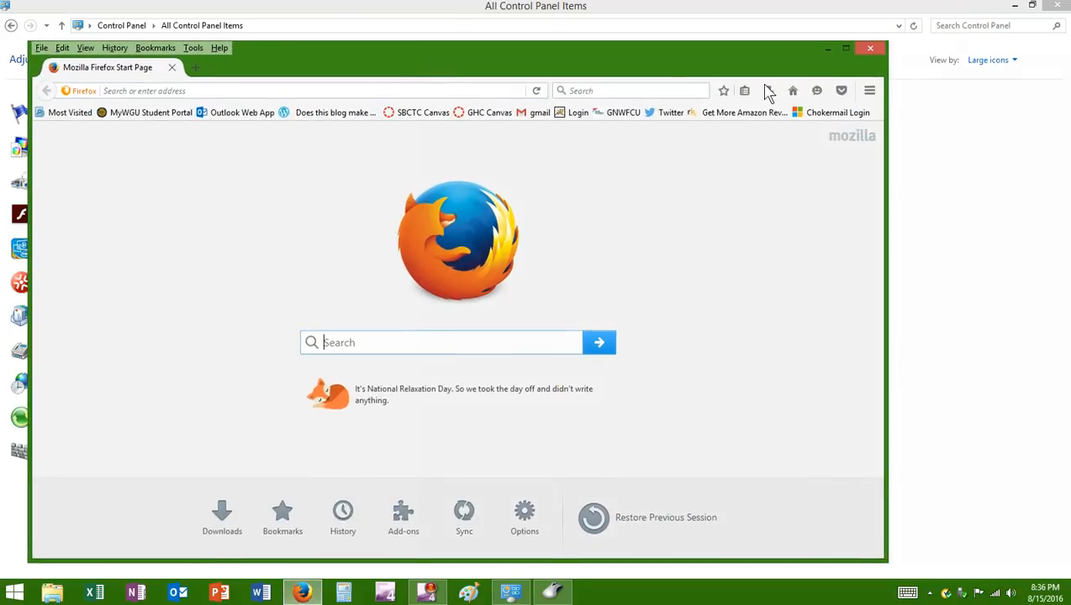
{"action": "left_click", "coordinate": [848, 50]}
{"action": "left_click", "coordinate": [419, 47]}
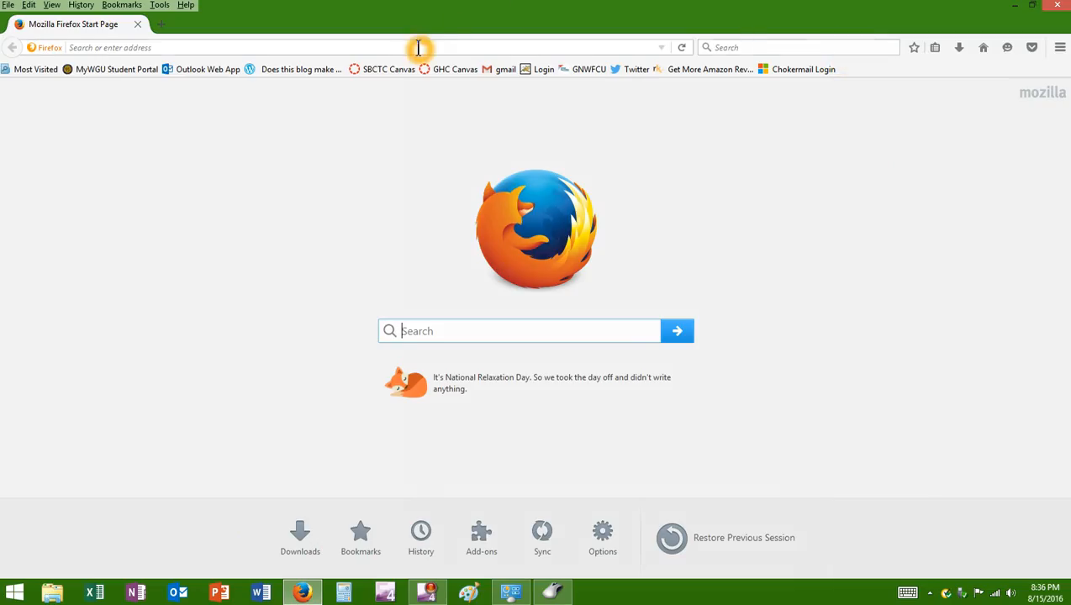
{"action": "type", "text": "msn.com"}
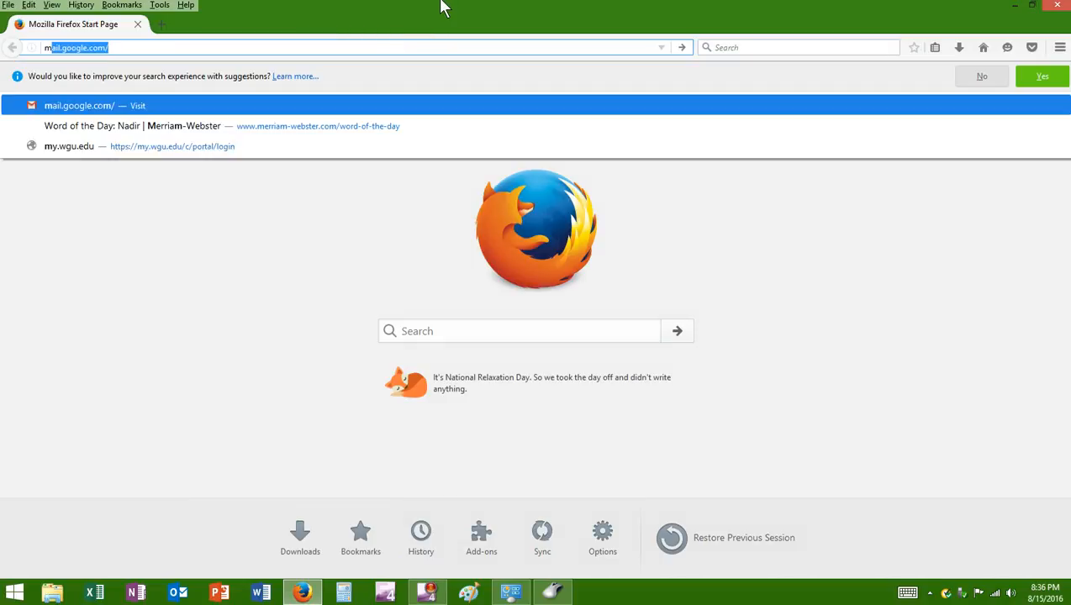
{"action": "key", "text": "Return"}
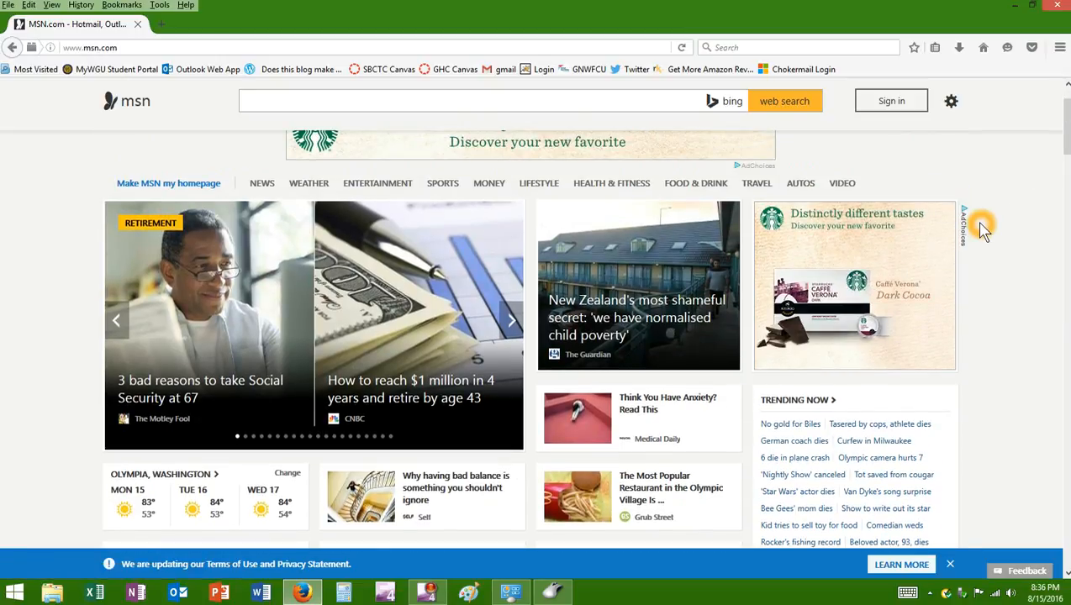
Scroll down the MSN page with the wheel to gauge the current scrolling amount per notch
{"action": "scroll", "coordinate": [980, 223], "scroll_direction": "down", "scroll_amount": 3}
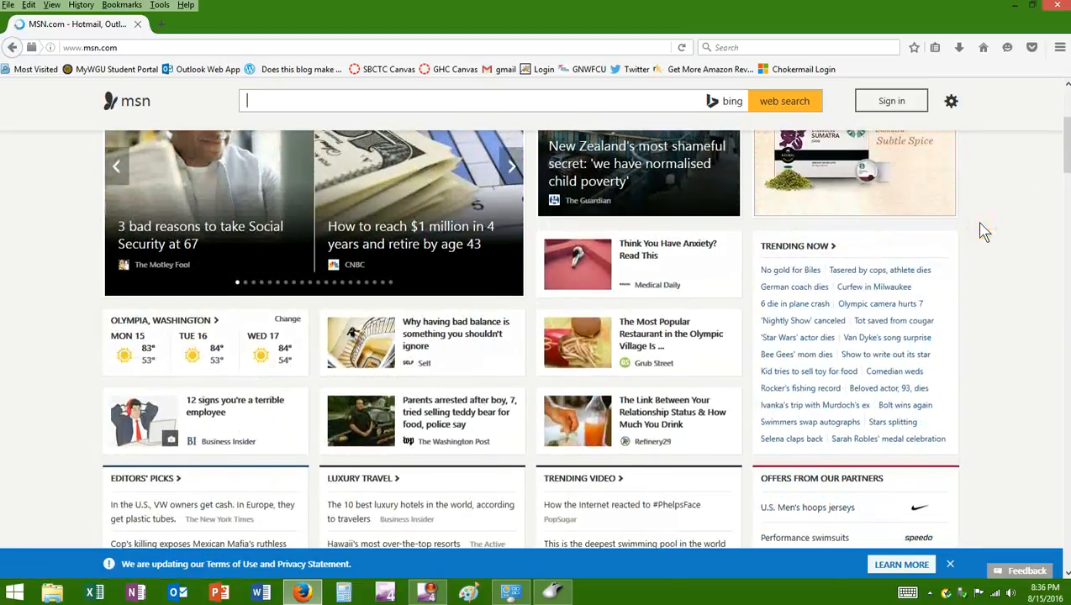
{"action": "scroll", "coordinate": [982, 227], "scroll_direction": "down", "scroll_amount": 3}
{"action": "scroll", "coordinate": [982, 227], "scroll_direction": "down", "scroll_amount": 3}
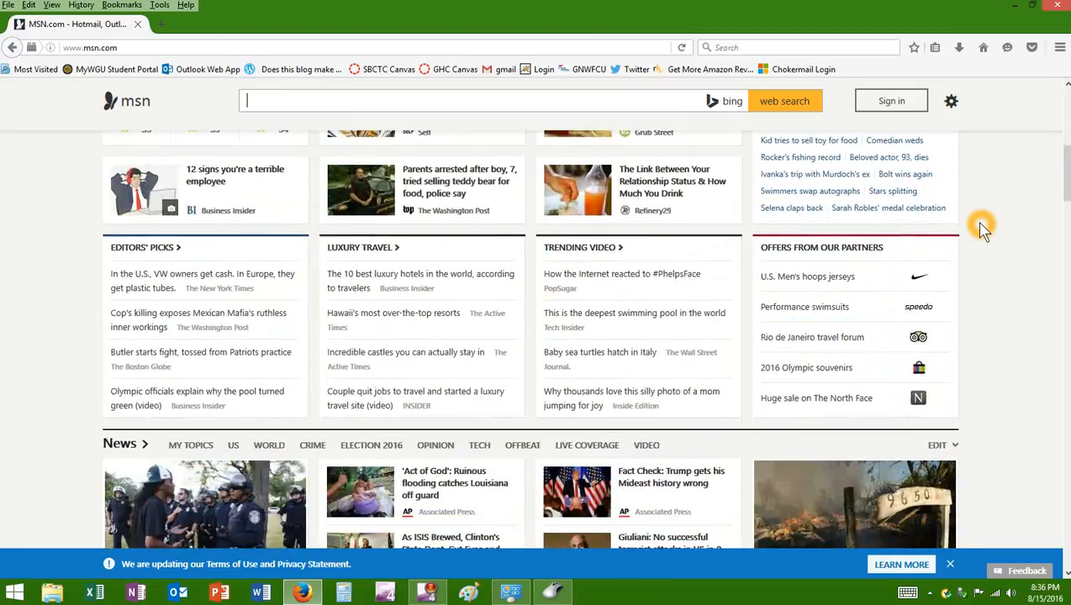
{"action": "scroll", "coordinate": [982, 227], "scroll_direction": "down", "scroll_amount": 2}
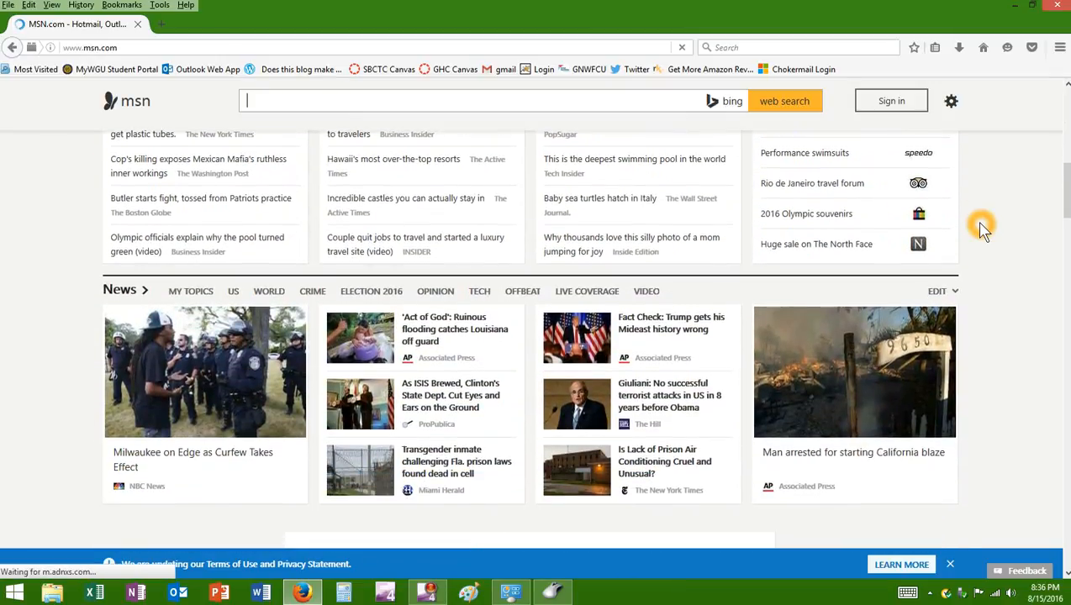
{"action": "scroll", "coordinate": [982, 227], "scroll_direction": "down", "scroll_amount": 1}
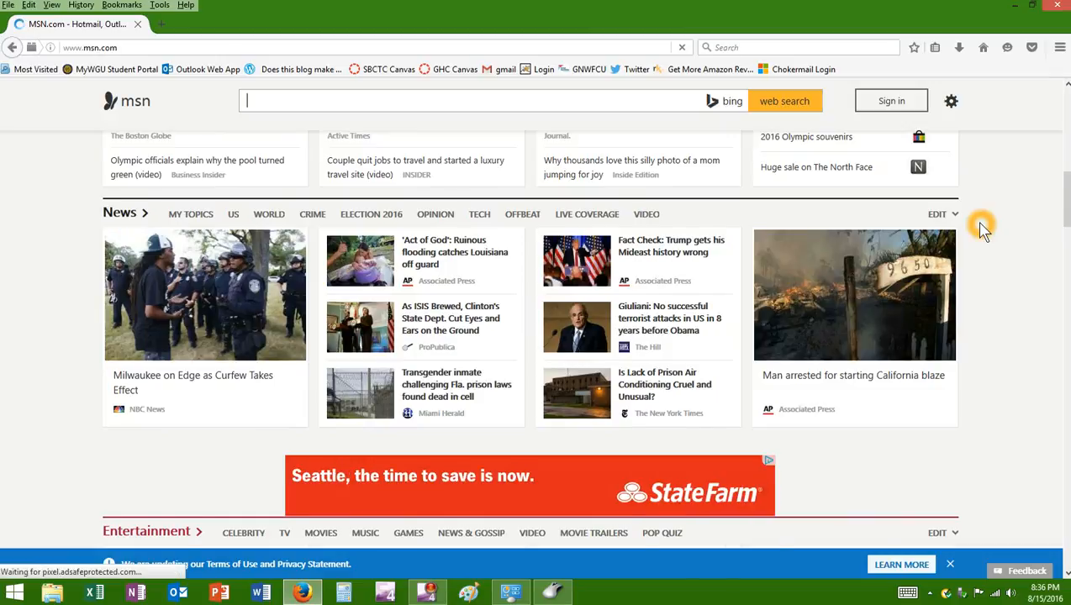
{"action": "scroll", "coordinate": [982, 227], "scroll_direction": "down", "scroll_amount": 3}
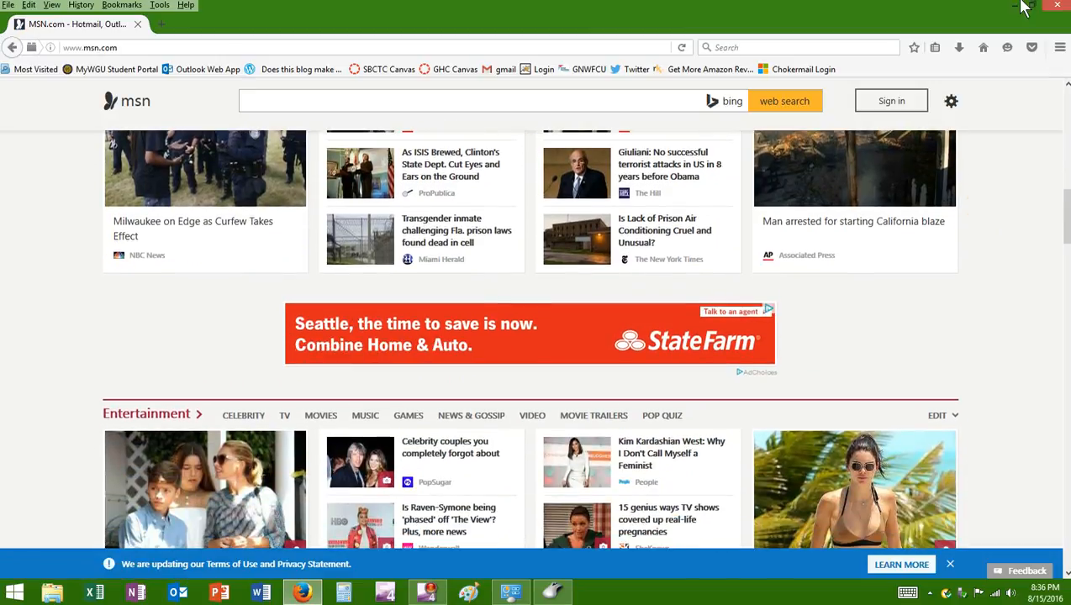
Return to Mouse Properties, set vertical wheel scrolling to 15 lines at a time and apply it
{"action": "left_click", "coordinate": [1012, 6]}
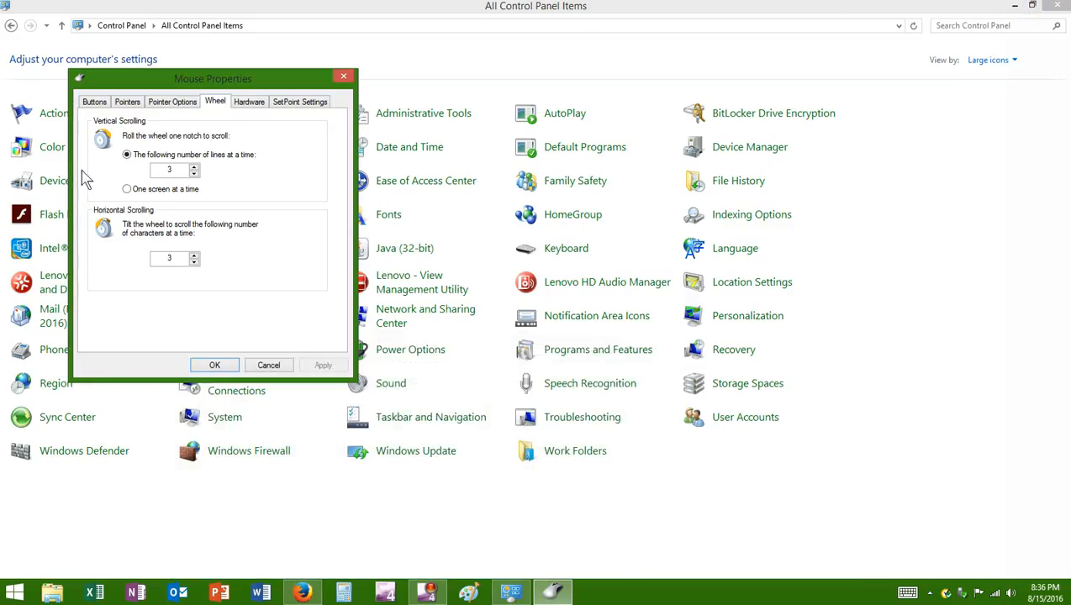
{"action": "left_click", "coordinate": [195, 166]}
{"action": "left_click", "coordinate": [195, 167]}
{"action": "left_click", "coordinate": [195, 167]}
{"action": "left_click", "coordinate": [195, 167]}
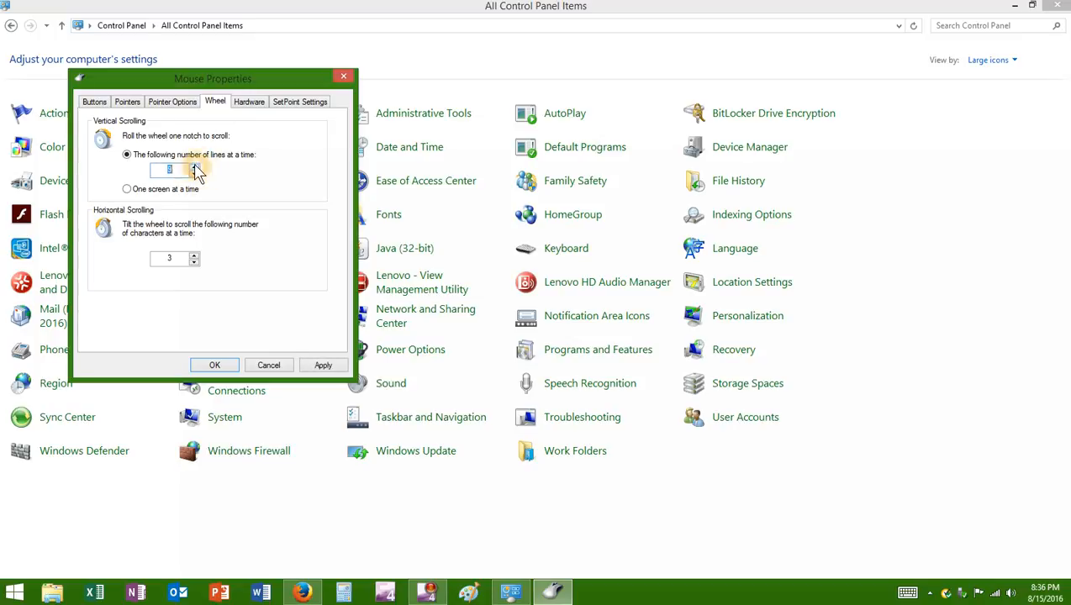
{"action": "left_click", "coordinate": [194, 167]}
{"action": "left_click", "coordinate": [194, 167]}
{"action": "left_click", "coordinate": [194, 166]}
{"action": "left_click", "coordinate": [194, 166]}
{"action": "left_click", "coordinate": [194, 166]}
{"action": "left_click", "coordinate": [195, 168]}
{"action": "left_click", "coordinate": [340, 364]}
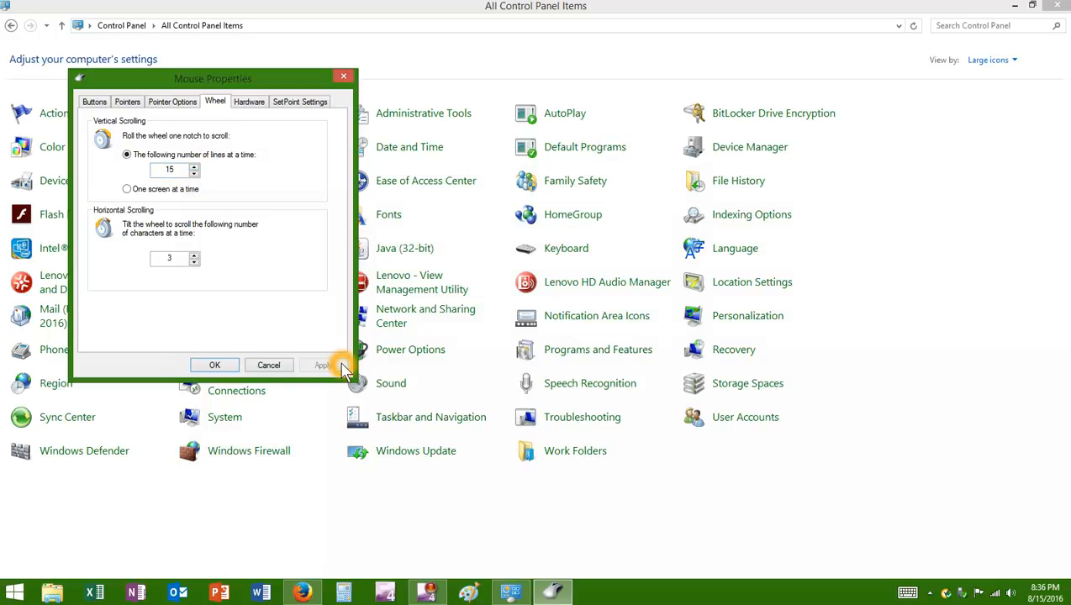
Switch back to Firefox and scroll up the MSN page to test the new wheel setting
{"action": "left_click", "coordinate": [310, 590]}
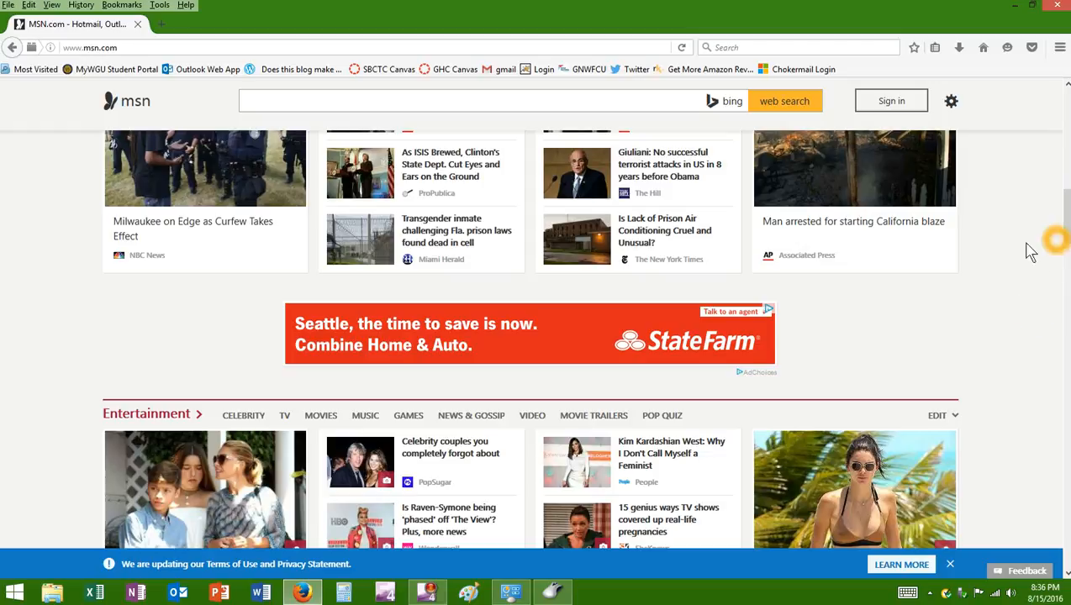
{"action": "scroll", "coordinate": [968, 265], "scroll_direction": "up", "scroll_amount": 1}
{"action": "scroll", "coordinate": [971, 267], "scroll_direction": "up", "scroll_amount": 2}
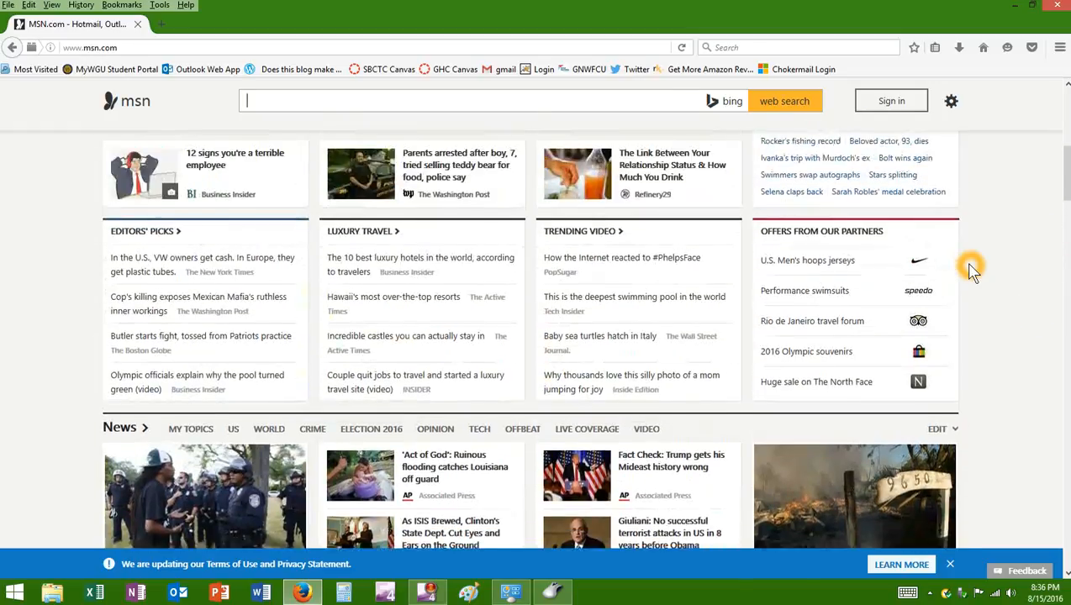
{"action": "scroll", "coordinate": [971, 267], "scroll_direction": "up", "scroll_amount": 2}
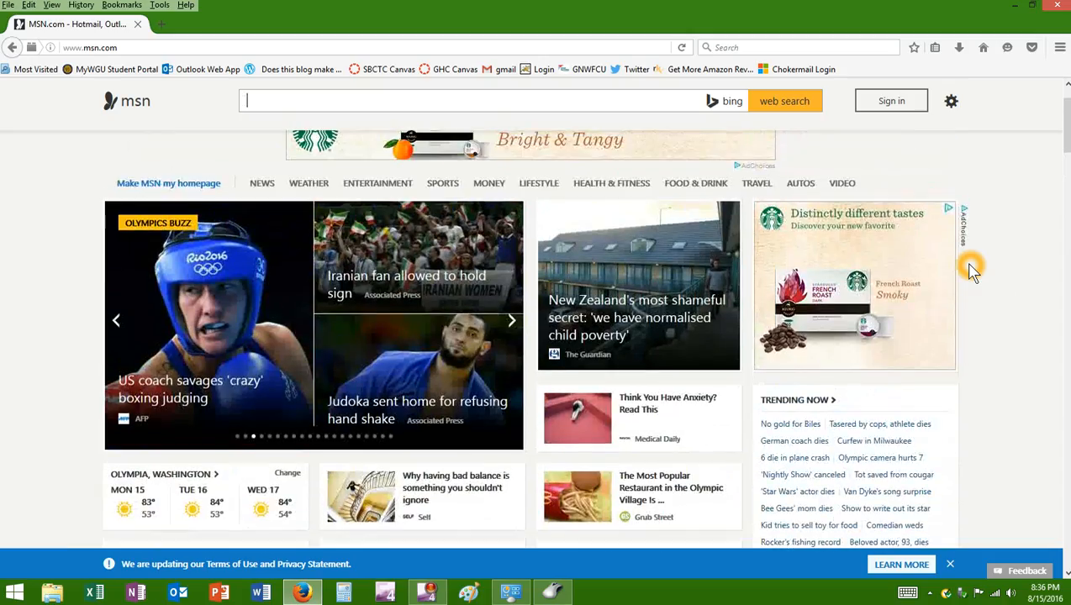
Scroll down through the MSN page and partway back up to test the 15-line wheel setting
{"action": "scroll", "coordinate": [971, 267], "scroll_direction": "down", "scroll_amount": 1}
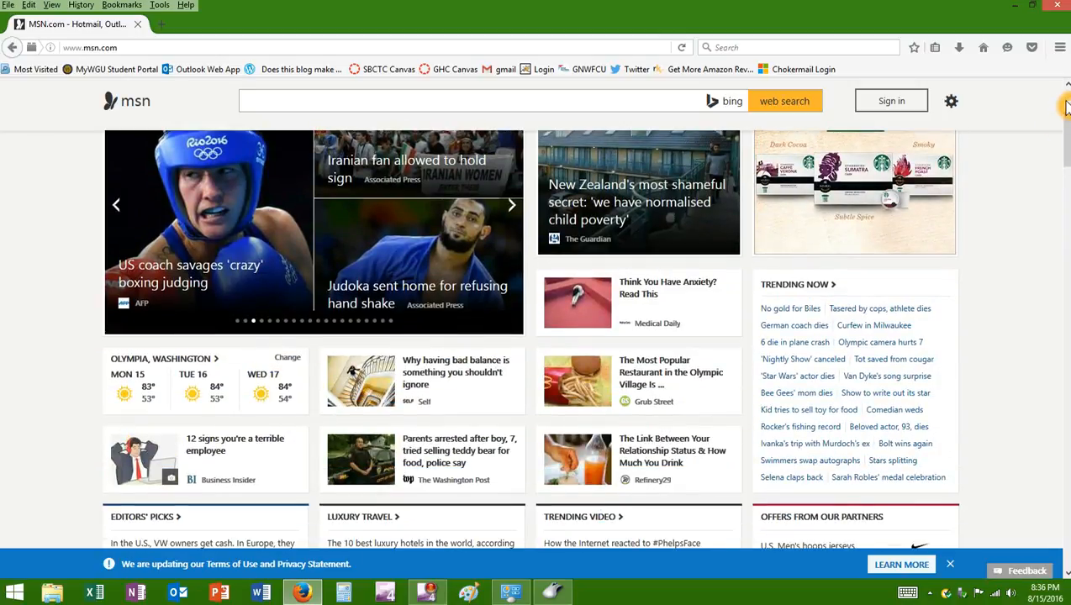
{"action": "scroll", "coordinate": [982, 195], "scroll_direction": "down", "scroll_amount": 3}
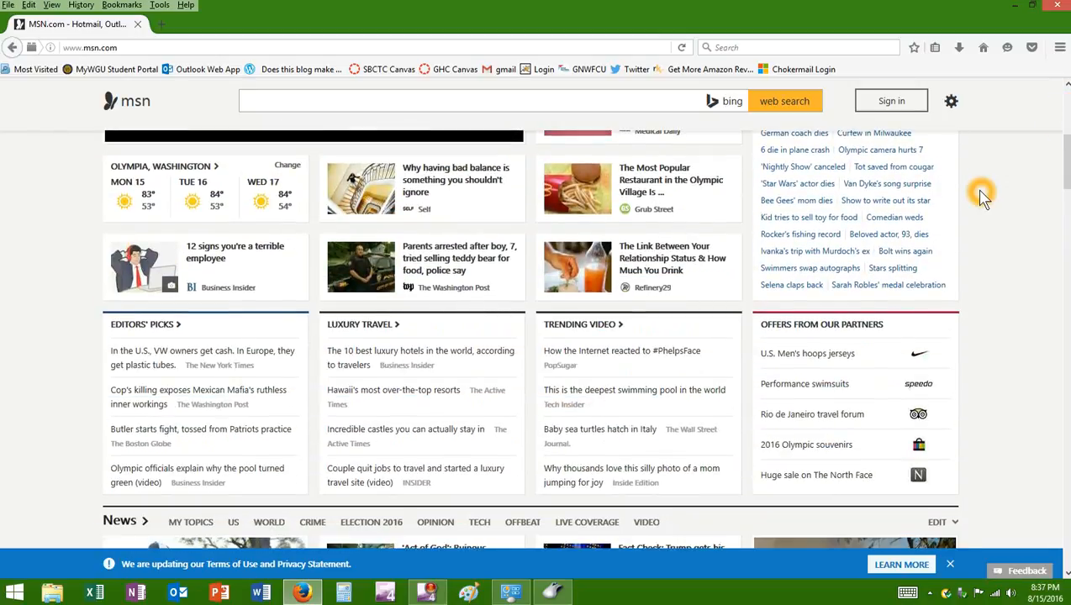
{"action": "scroll", "coordinate": [982, 195], "scroll_direction": "down", "scroll_amount": 6}
{"action": "scroll", "coordinate": [982, 195], "scroll_direction": "down", "scroll_amount": 9}
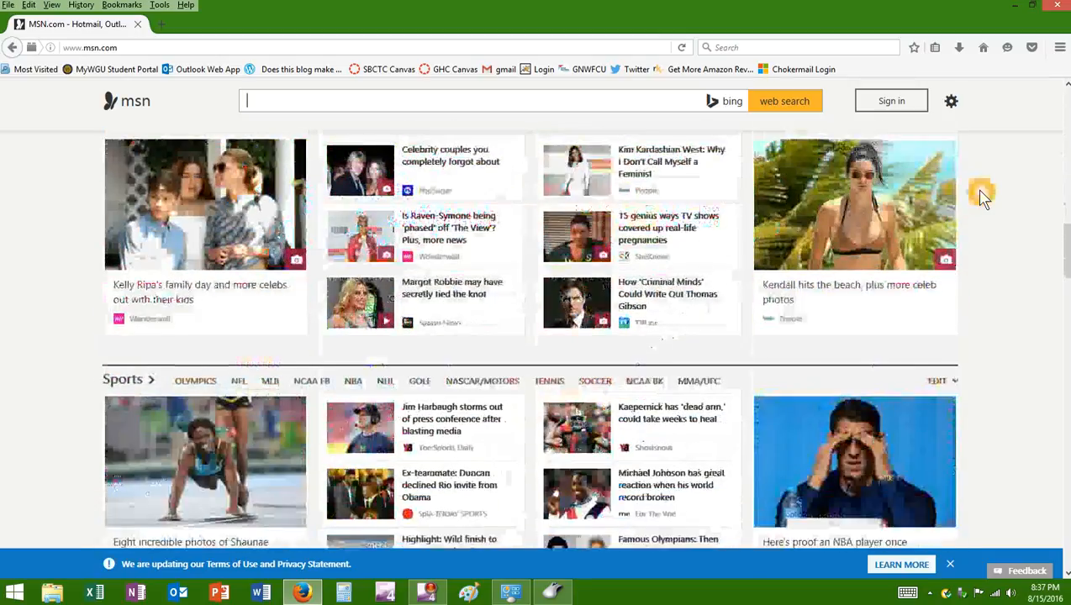
{"action": "scroll", "coordinate": [982, 195], "scroll_direction": "down", "scroll_amount": 9}
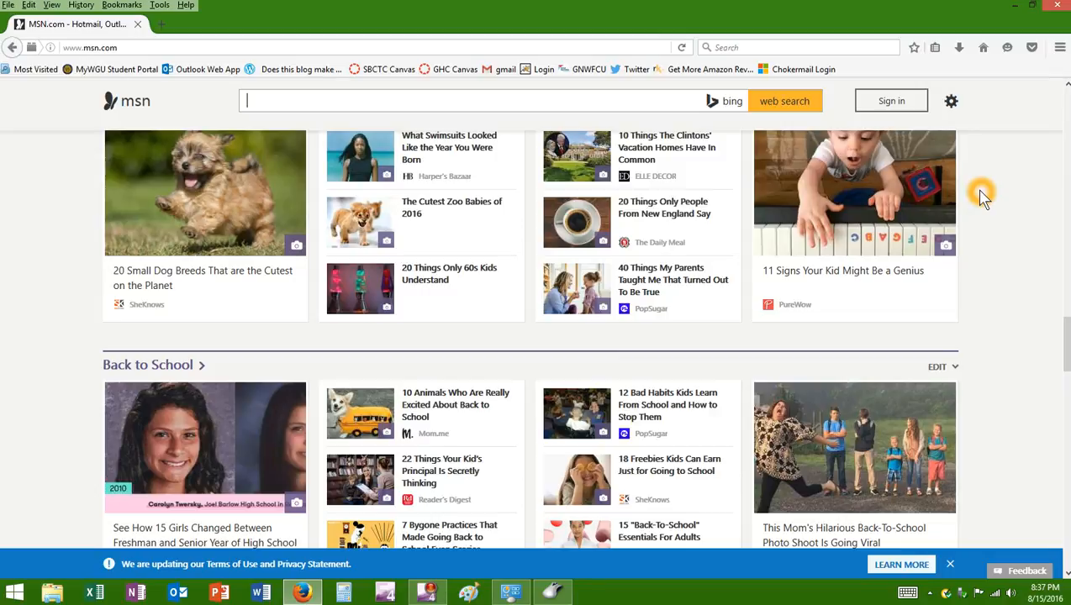
{"action": "scroll", "coordinate": [982, 195], "scroll_direction": "up", "scroll_amount": 6}
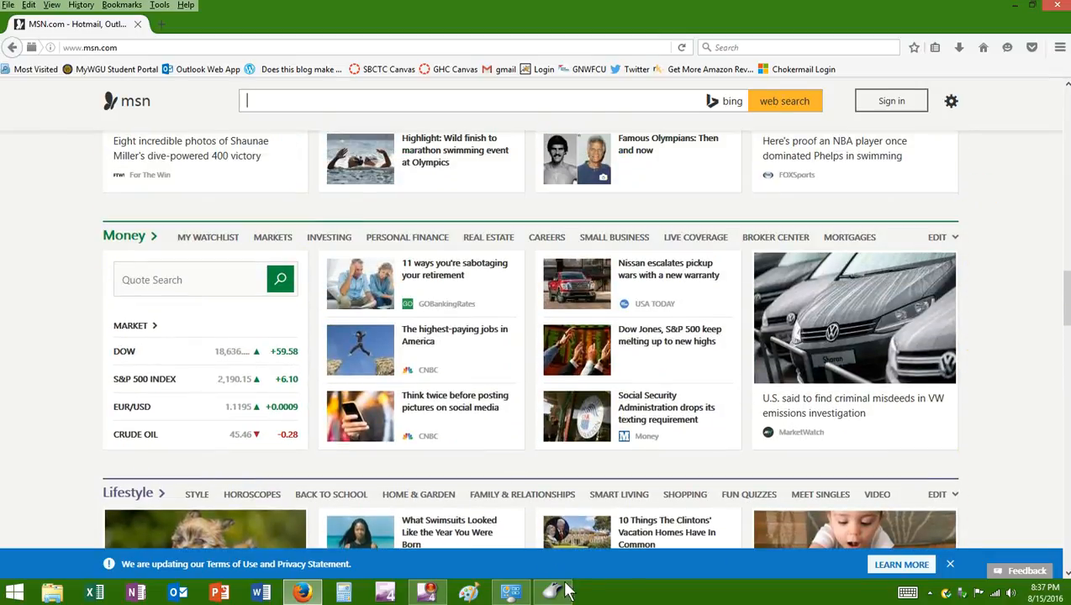
Return to Mouse Properties, reduce vertical wheel scrolling to 4 lines at a time and apply it
{"action": "left_click", "coordinate": [562, 592]}
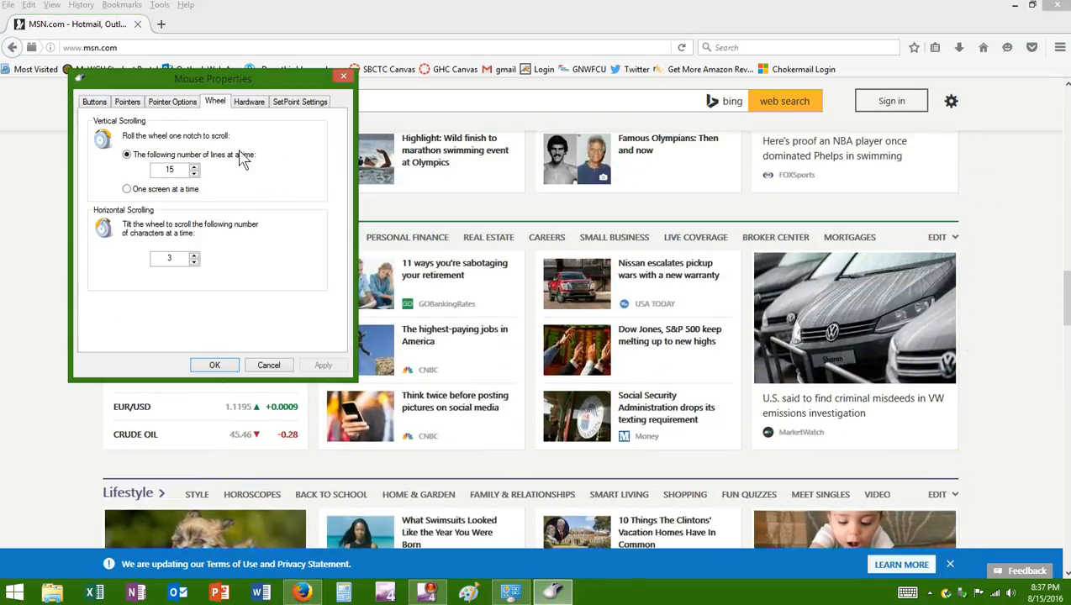
{"action": "left_click", "coordinate": [194, 175]}
{"action": "left_click", "coordinate": [195, 175]}
{"action": "left_click", "coordinate": [194, 175]}
{"action": "left_click", "coordinate": [195, 175]}
{"action": "left_click", "coordinate": [194, 175]}
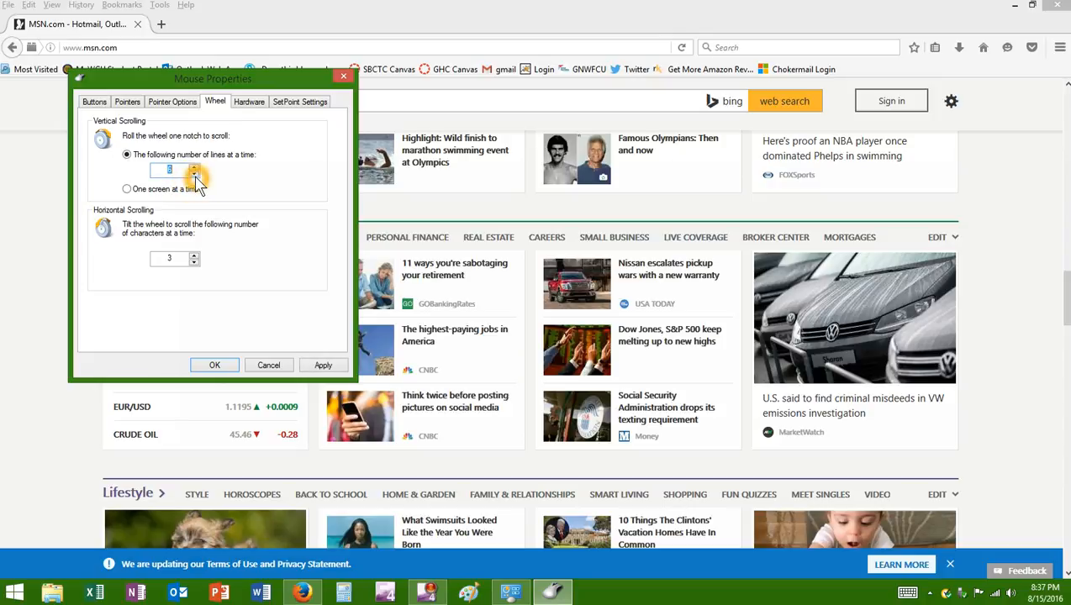
{"action": "left_click", "coordinate": [194, 174]}
{"action": "left_click", "coordinate": [194, 174]}
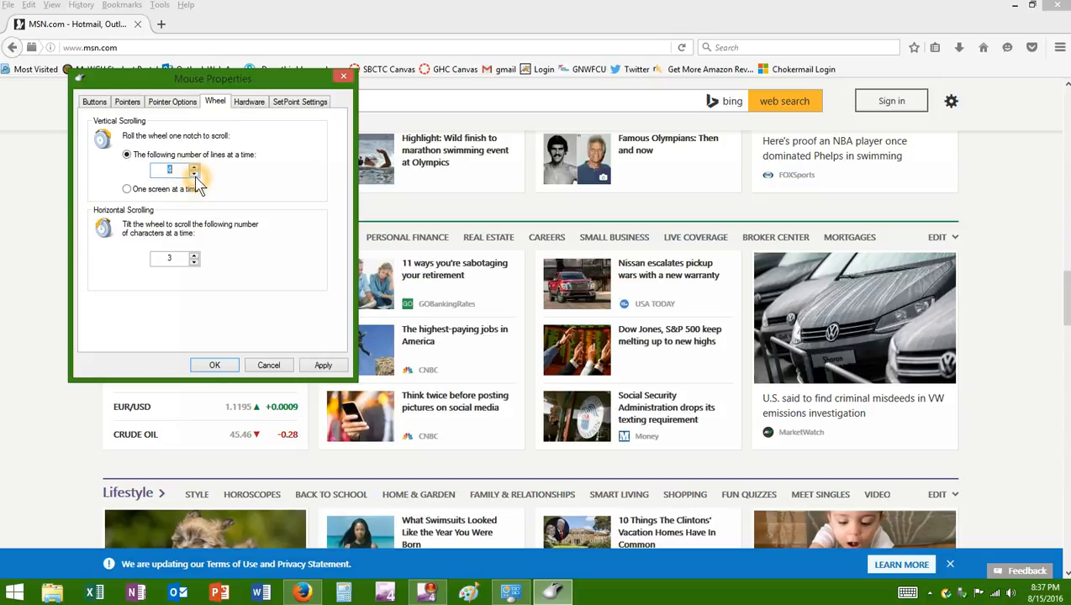
{"action": "left_click", "coordinate": [323, 365]}
View the mouse's hardware details, then open the Logitech SetPoint settings, look them over and close them
{"action": "left_click", "coordinate": [244, 107]}
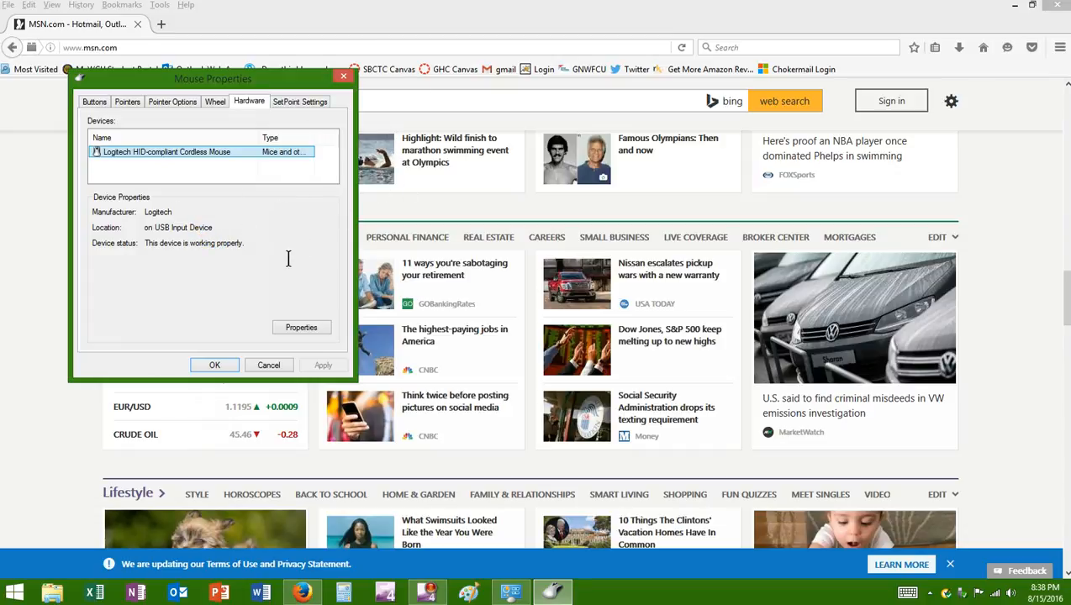
{"action": "left_click", "coordinate": [304, 103]}
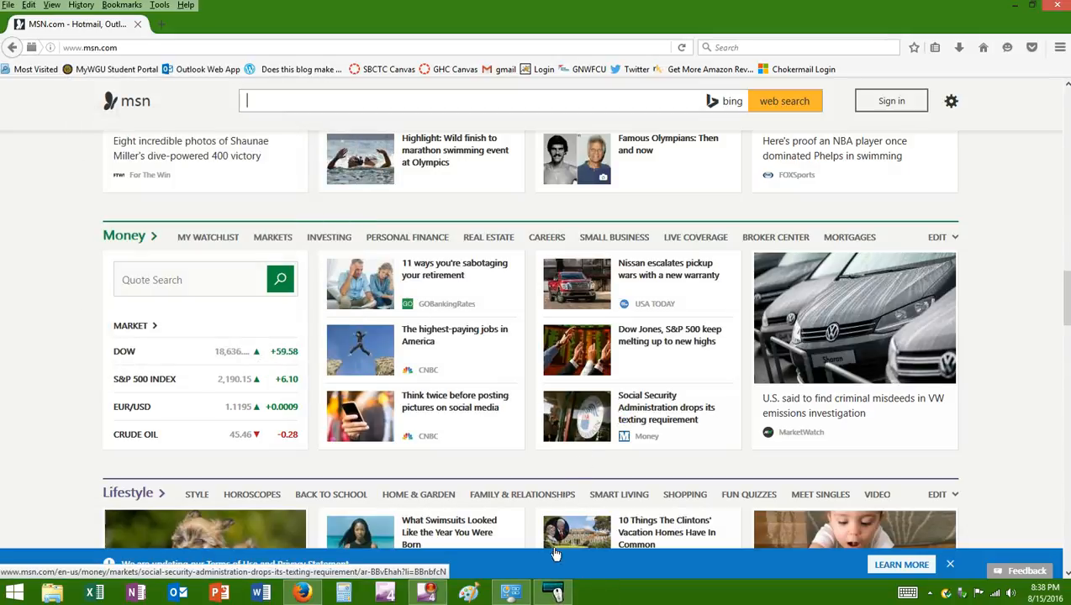
{"action": "left_click", "coordinate": [557, 594]}
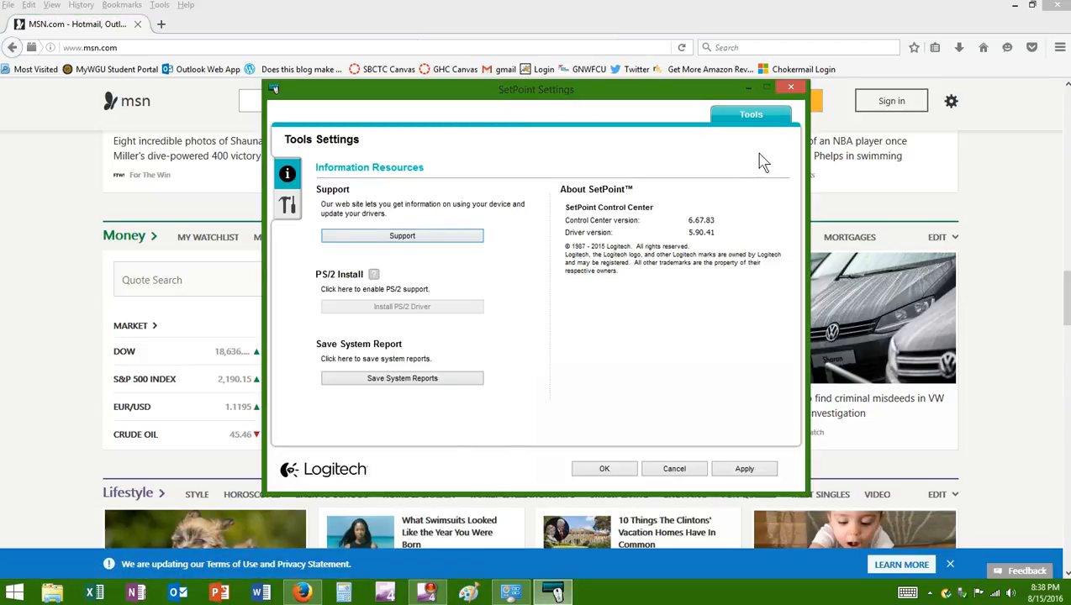
{"action": "left_click", "coordinate": [792, 88]}
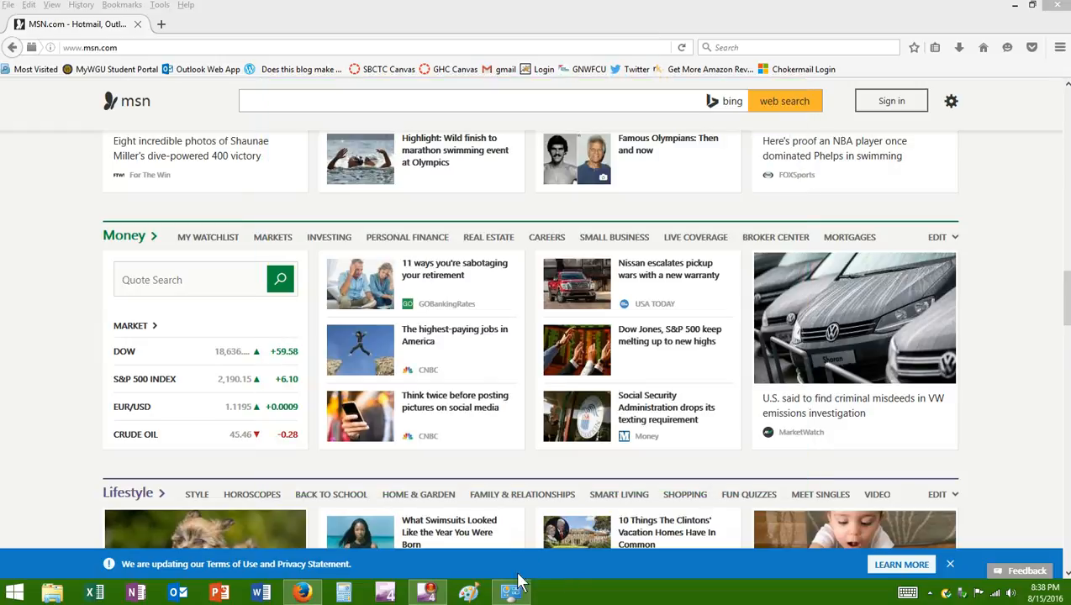
Switch back to the Control Panel, reopen Mouse Properties for another look and close the dialog with OK
{"action": "left_click", "coordinate": [510, 594]}
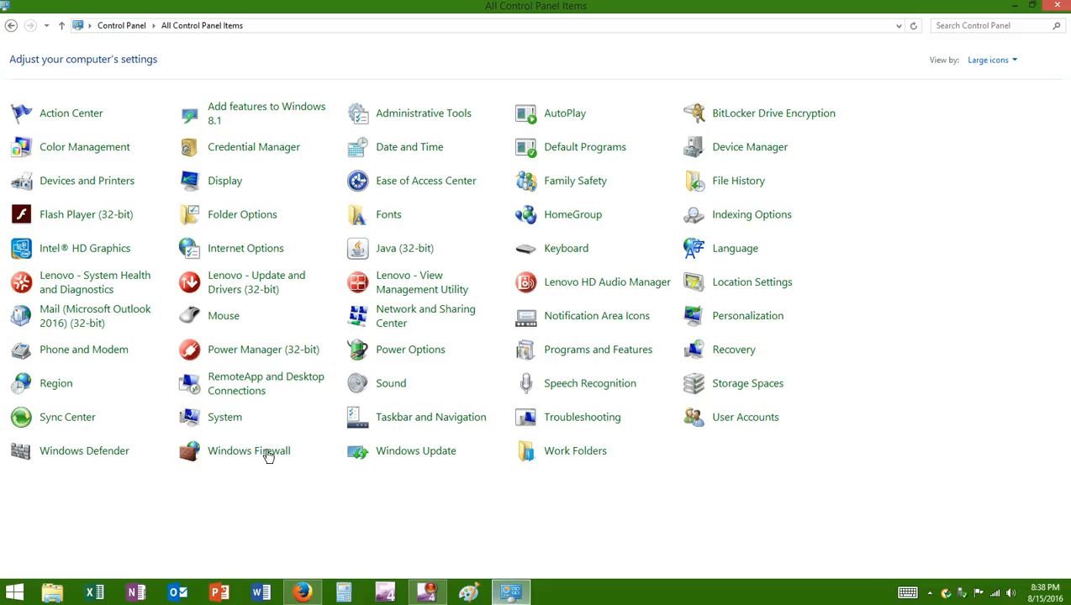
{"action": "left_click", "coordinate": [211, 313]}
{"action": "left_click", "coordinate": [268, 67]}
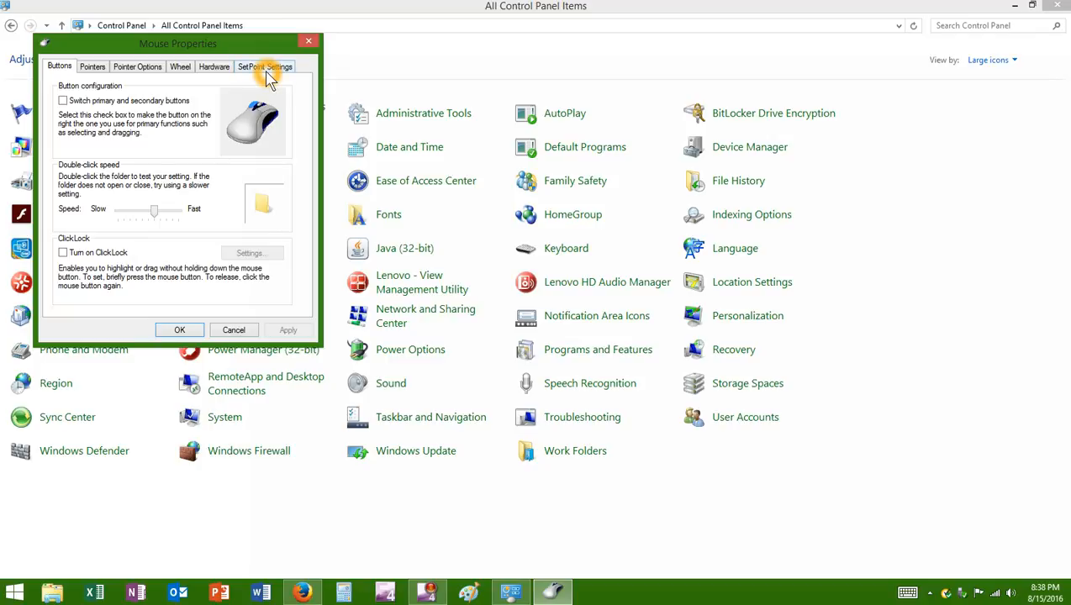
{"action": "left_click", "coordinate": [269, 72]}
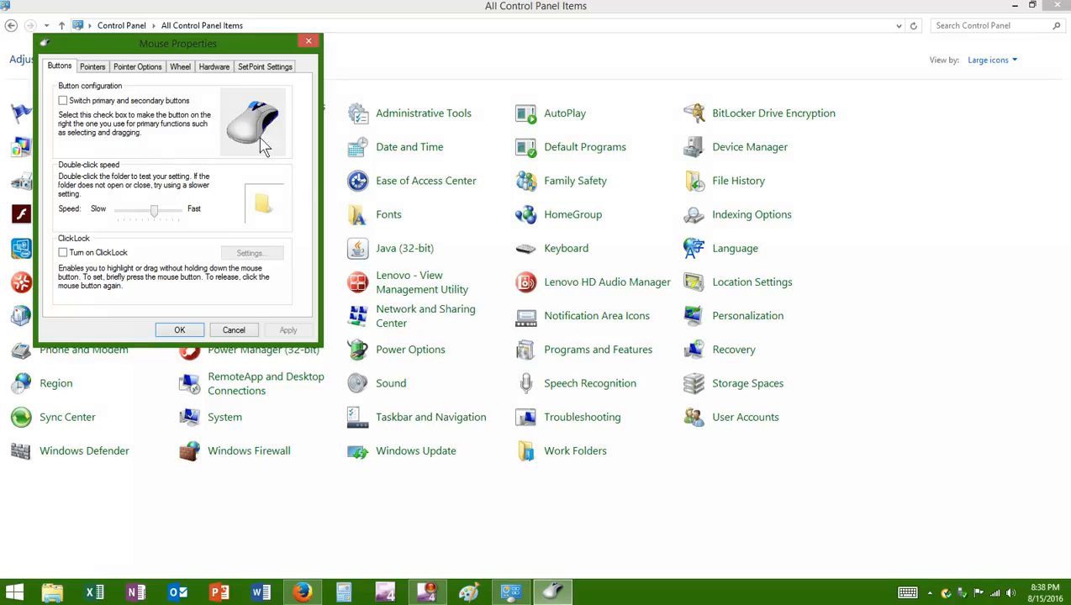
{"action": "left_click", "coordinate": [179, 329]}
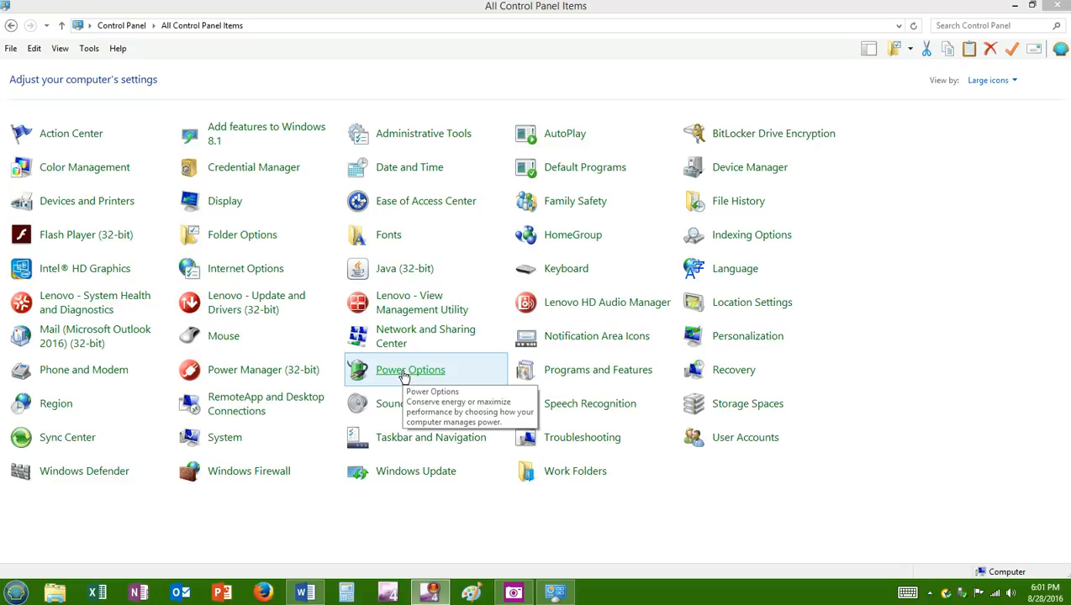
Open Power Options, go to the ThinkCentre Default plan's settings and view the available sleep delays without choosing one
{"action": "left_click", "coordinate": [405, 376]}
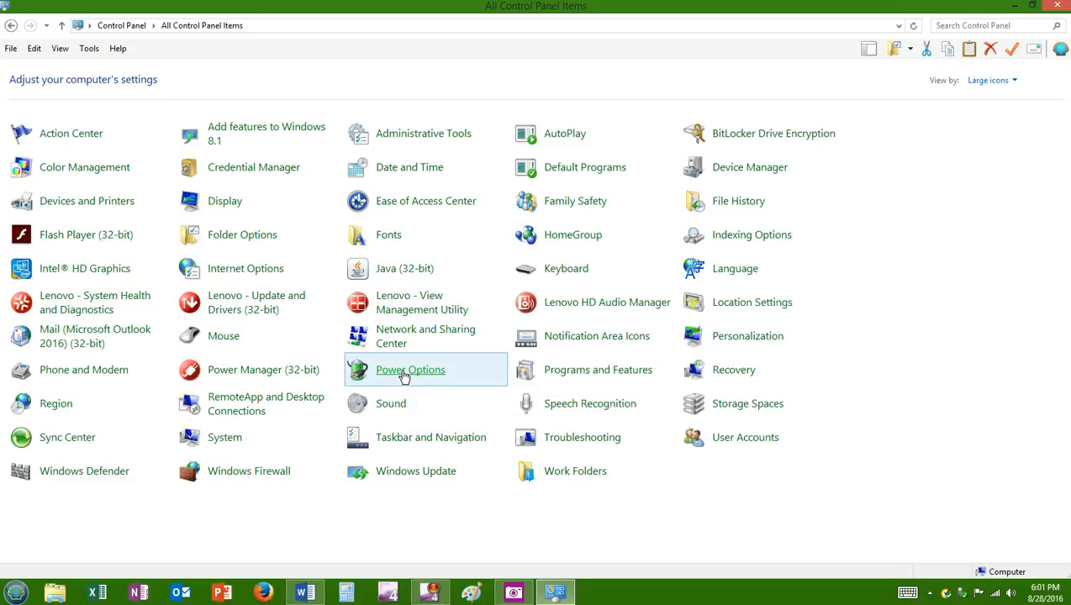
{"action": "left_click", "coordinate": [404, 376]}
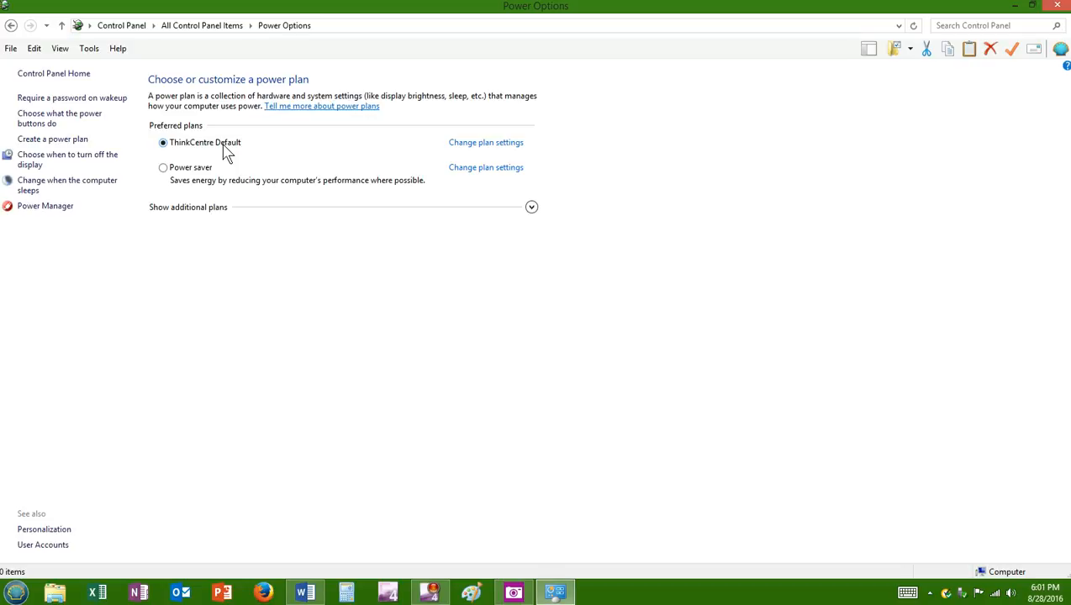
{"action": "left_click", "coordinate": [471, 145]}
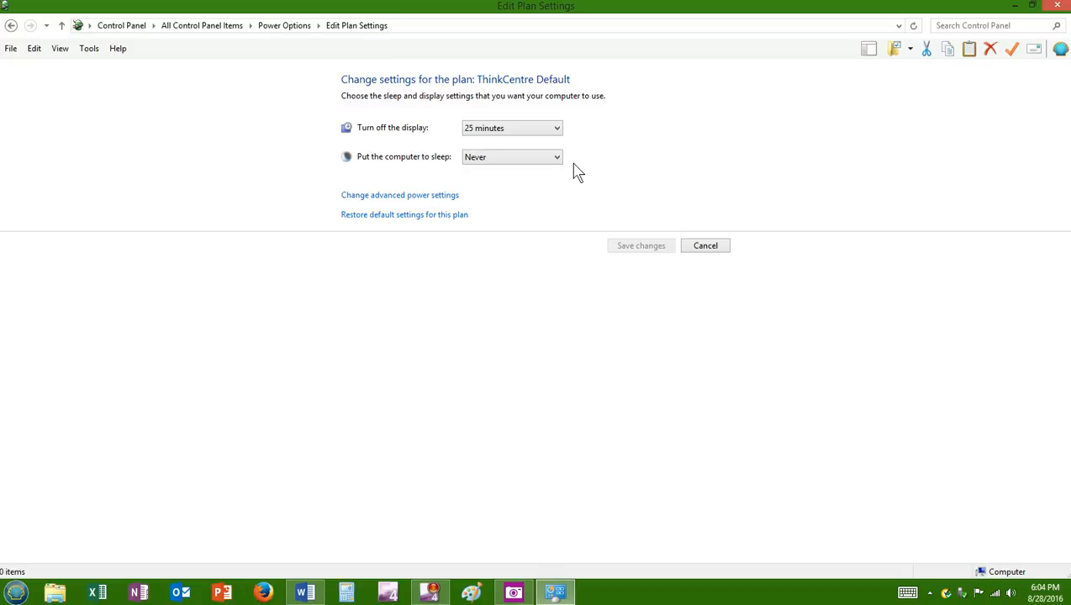
{"action": "left_click", "coordinate": [557, 158]}
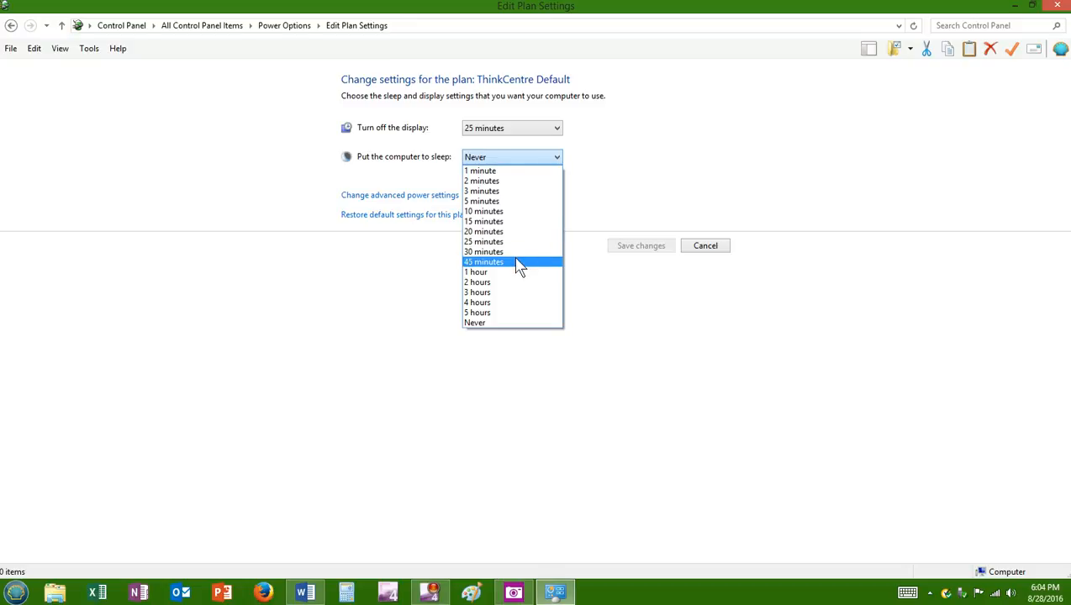
{"action": "left_click", "coordinate": [604, 177]}
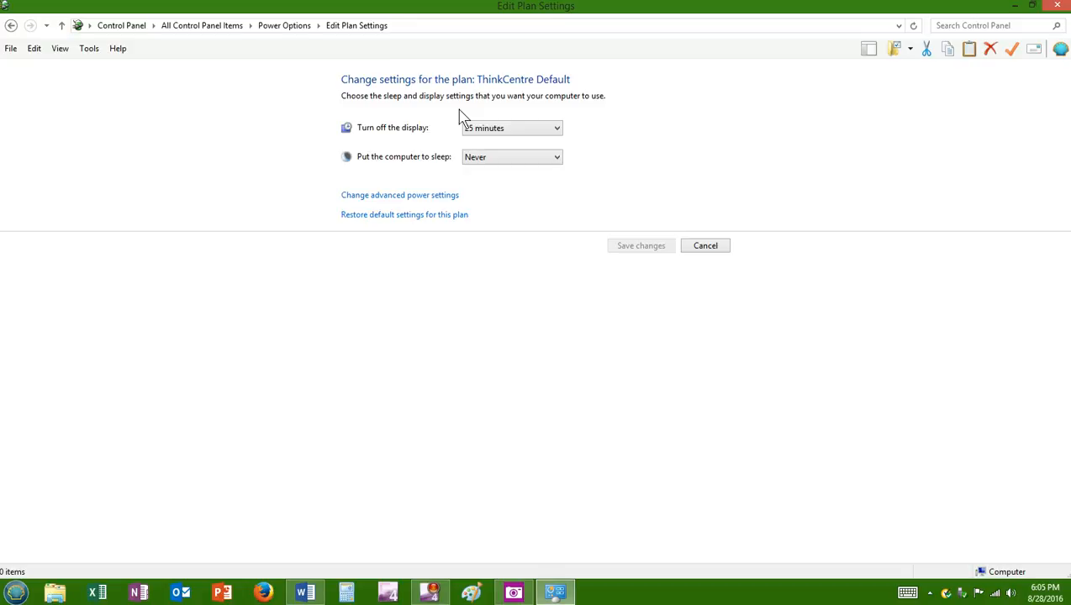
Examine the plan's advanced power settings, expanding Power buttons and lid, then leave the plan without changes
{"action": "left_click", "coordinate": [393, 196]}
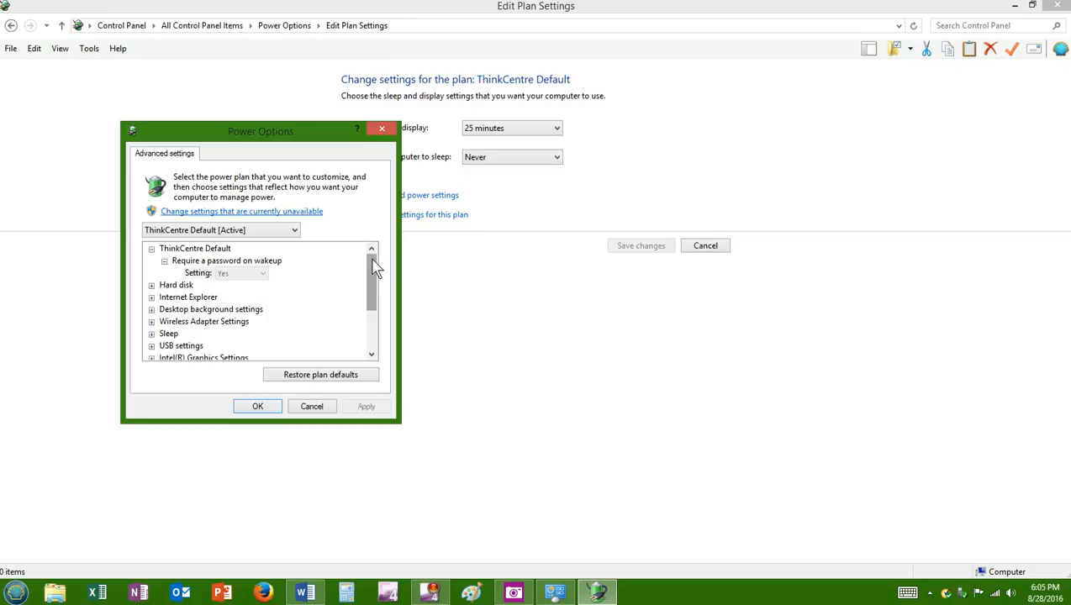
{"action": "left_click_drag", "start_coordinate": [374, 268], "coordinate": [372, 309]}
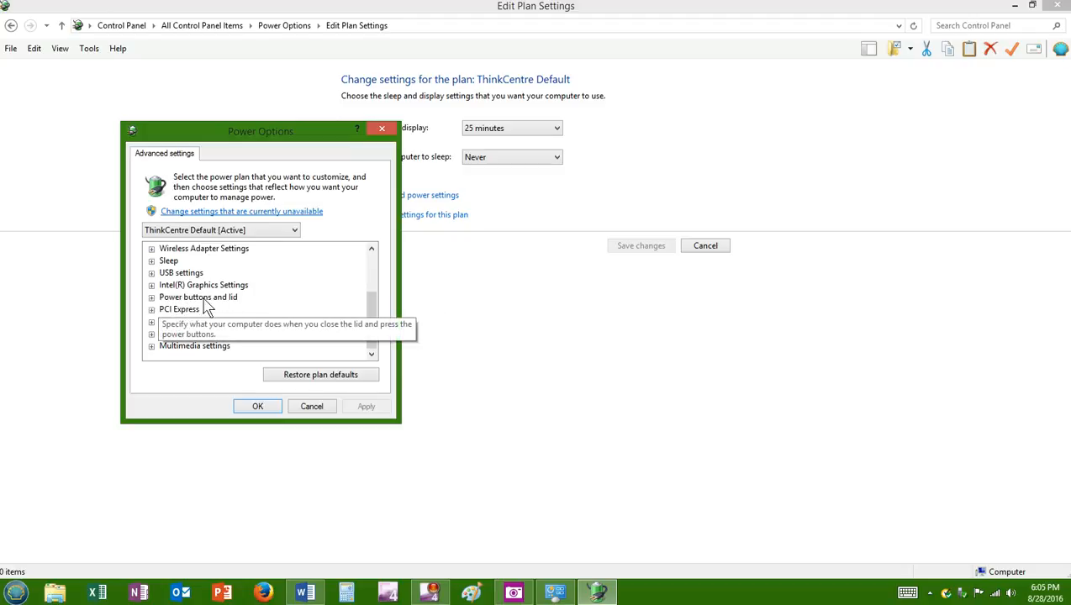
{"action": "left_click", "coordinate": [152, 299]}
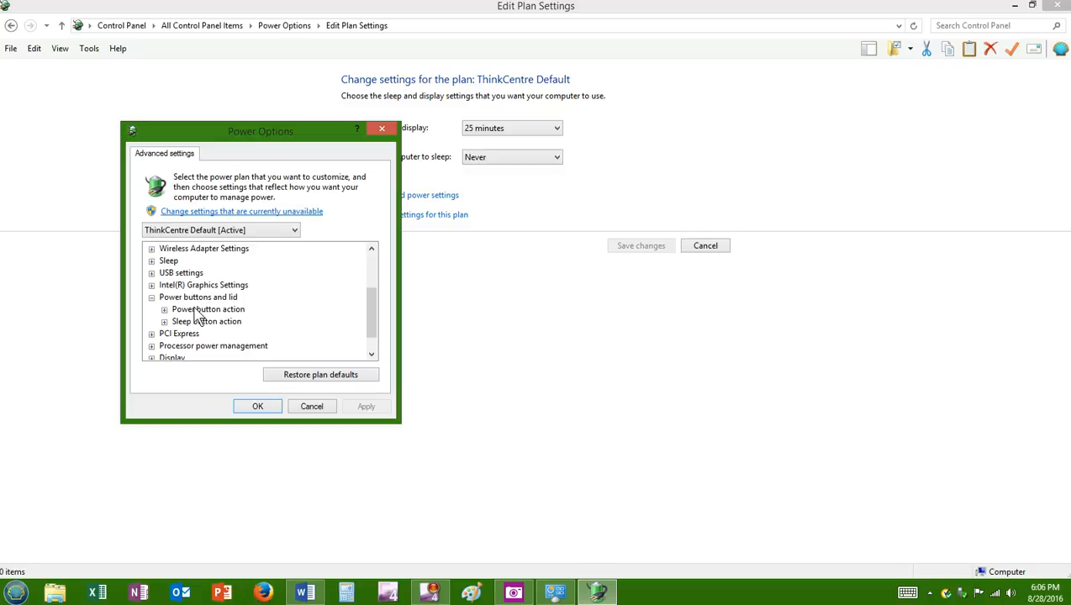
{"action": "left_click", "coordinate": [257, 407]}
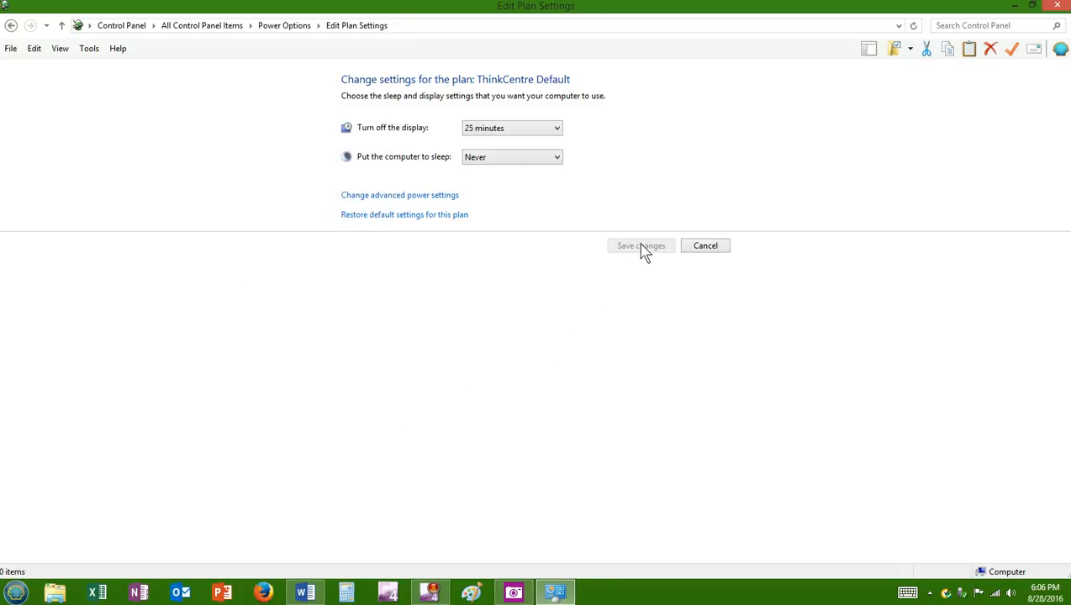
{"action": "left_click", "coordinate": [701, 249]}
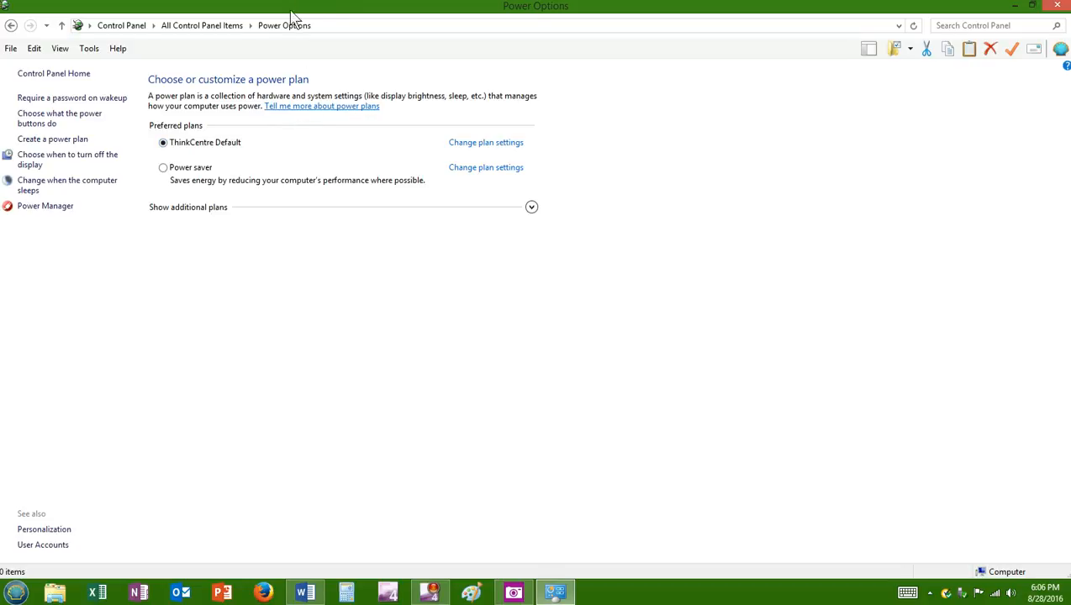
Return to All Control Panel Items, open Programs and Features, and briefly show the Classic Shell Start menu
{"action": "left_click", "coordinate": [196, 26]}
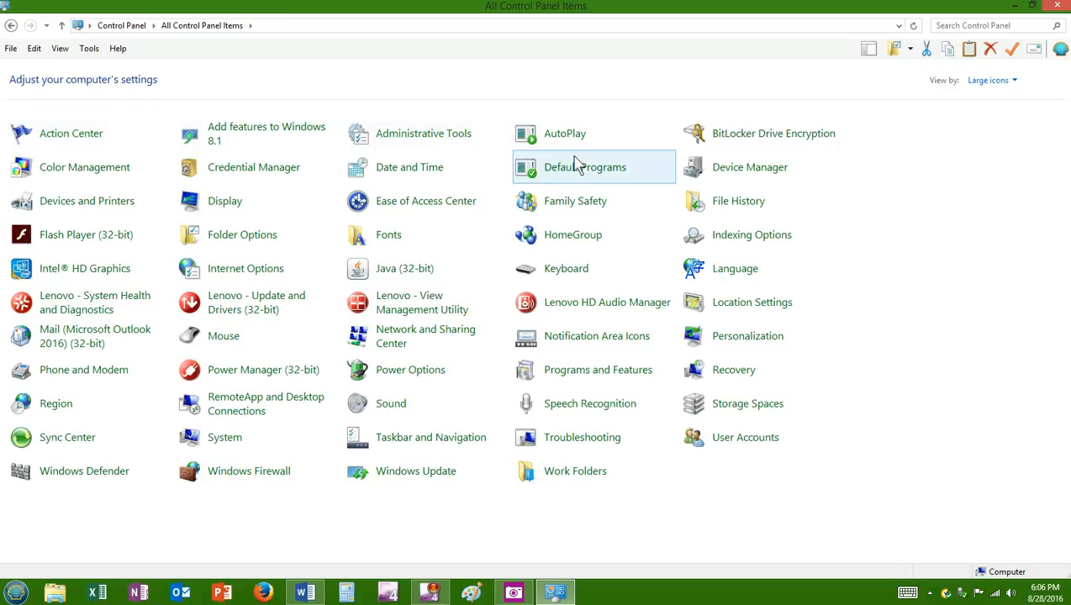
{"action": "left_click", "coordinate": [595, 378]}
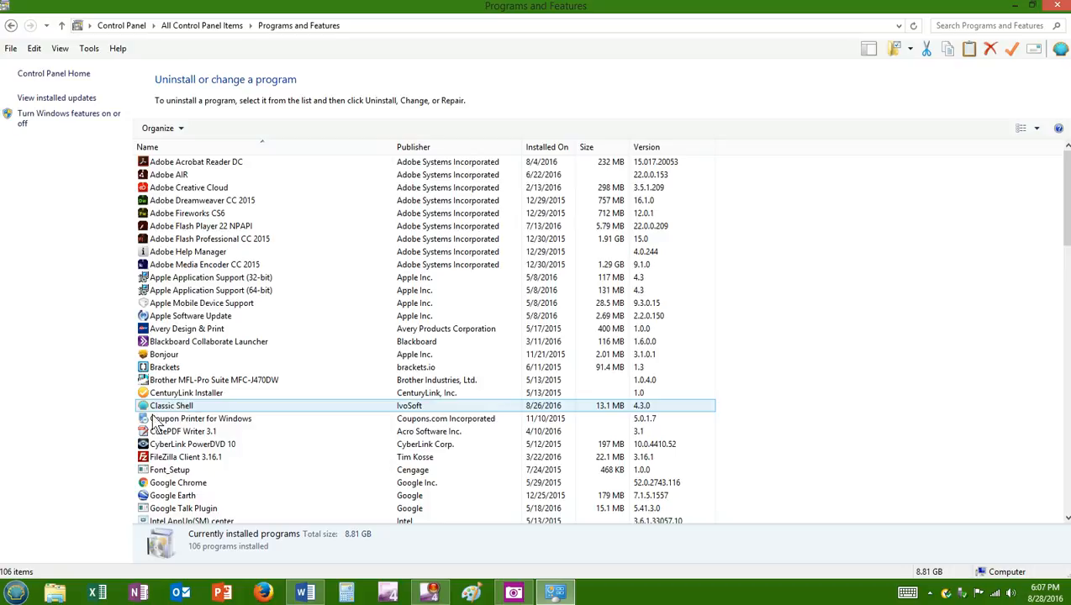
{"action": "left_click", "coordinate": [19, 594]}
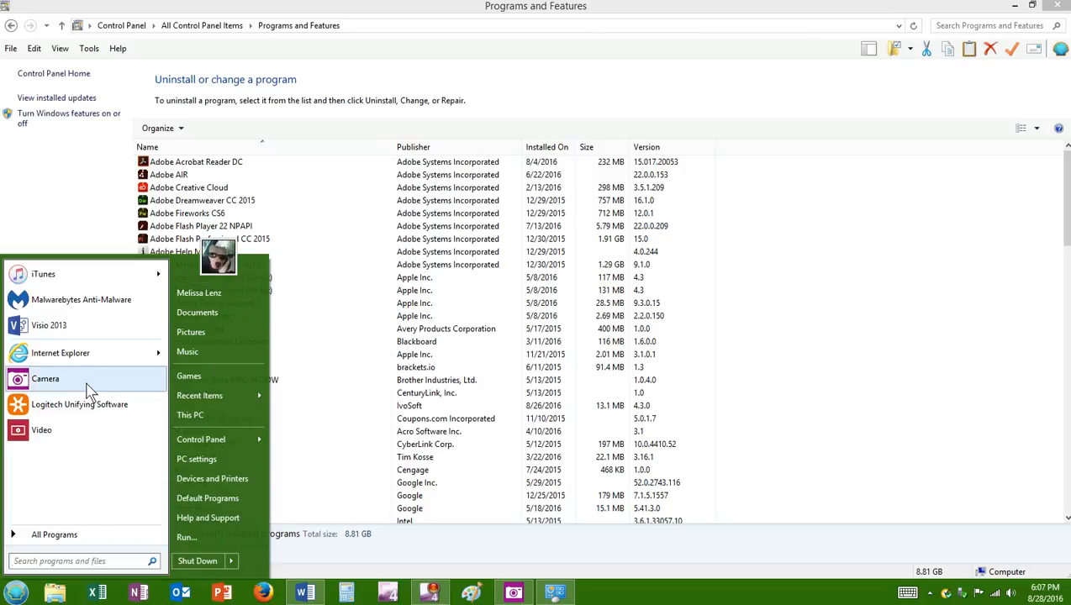
{"action": "left_click", "coordinate": [65, 220]}
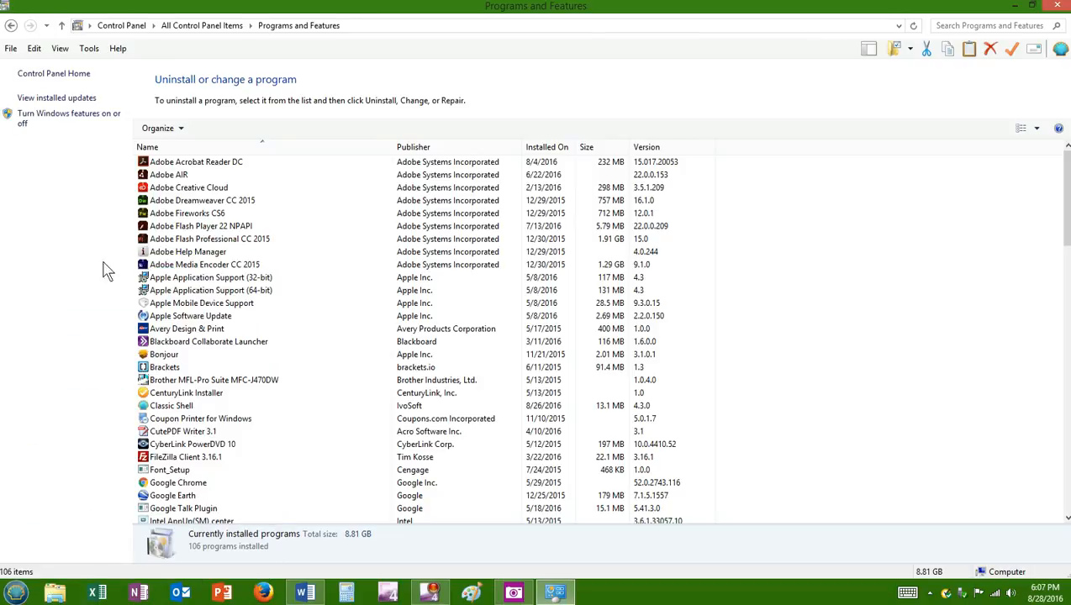
Compare the actions offered for Classic Shell and Blackboard Collaborate Launcher, then uninstall Classic Shell and confirm its removal
{"action": "left_click", "coordinate": [176, 408]}
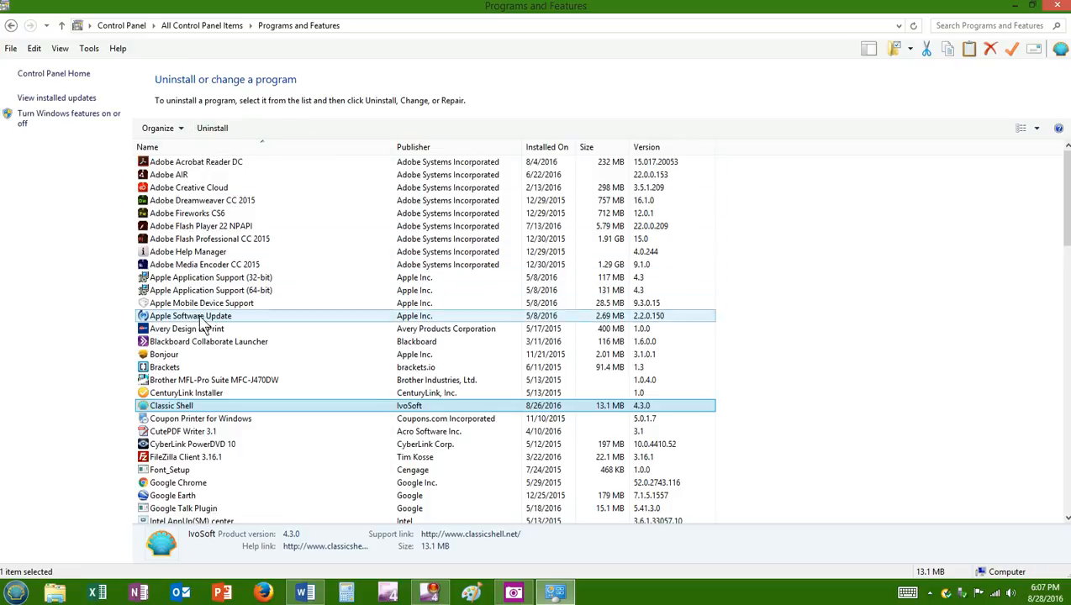
{"action": "left_click", "coordinate": [180, 343]}
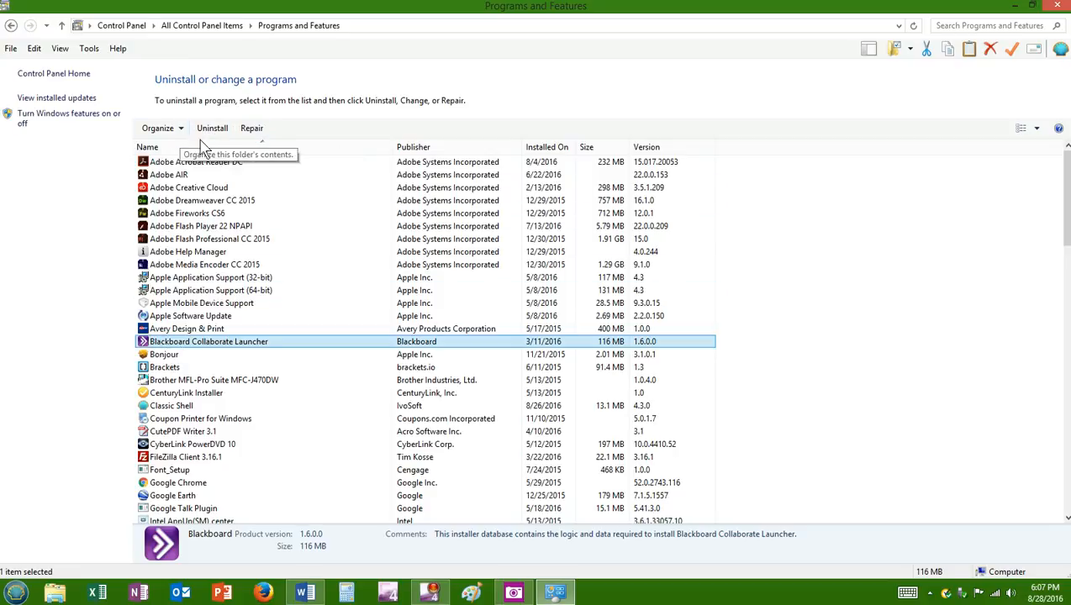
{"action": "left_click", "coordinate": [175, 408]}
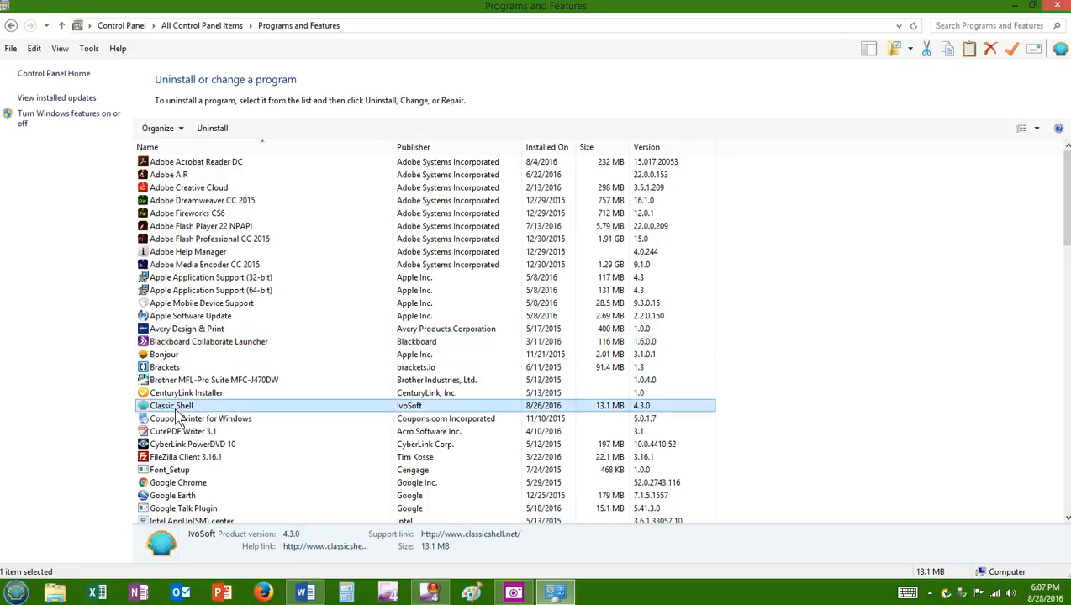
{"action": "left_click", "coordinate": [211, 132]}
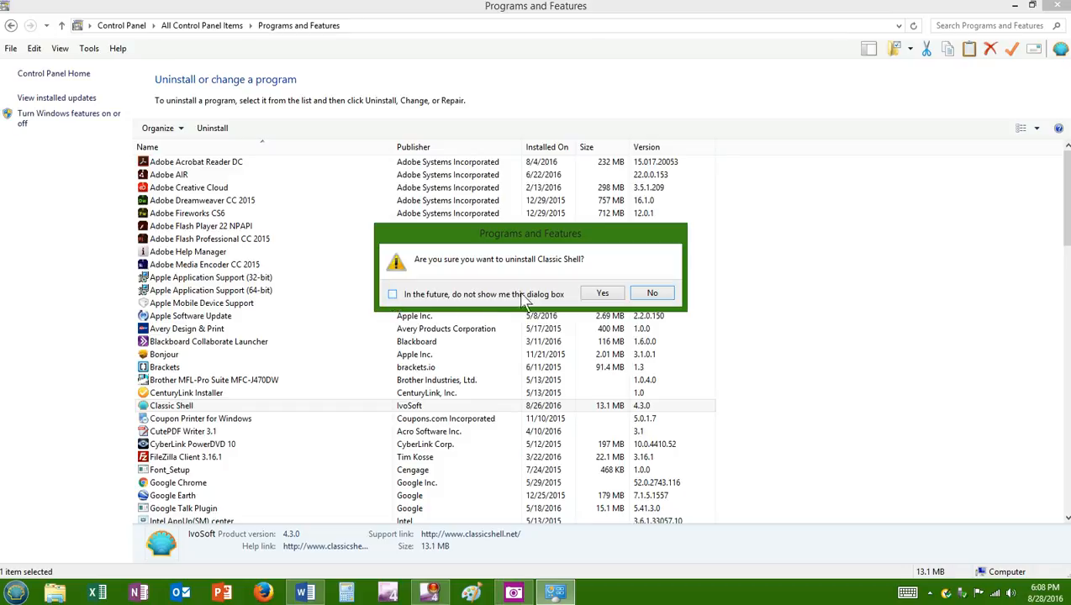
{"action": "left_click", "coordinate": [603, 294]}
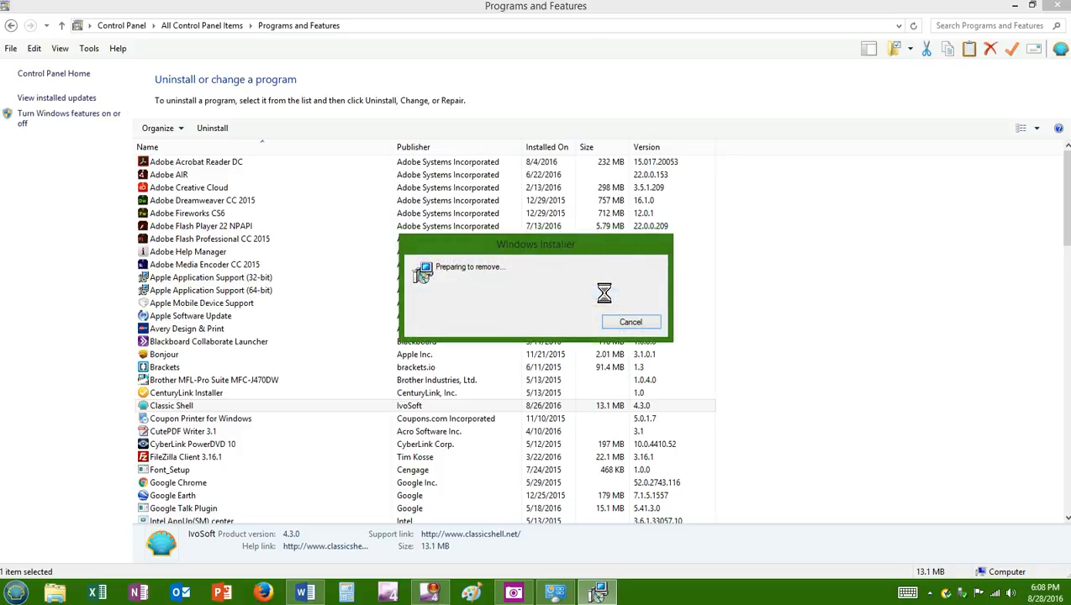
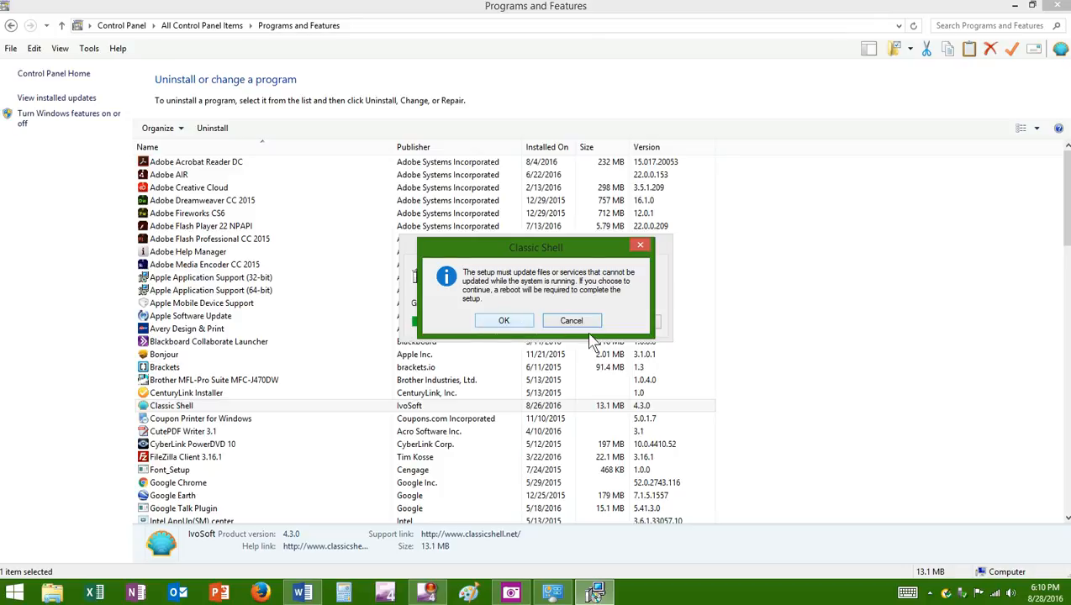
Cancel the Classic Shell removal at the reboot request, and look through the whole list of installed programs
{"action": "left_click", "coordinate": [580, 321]}
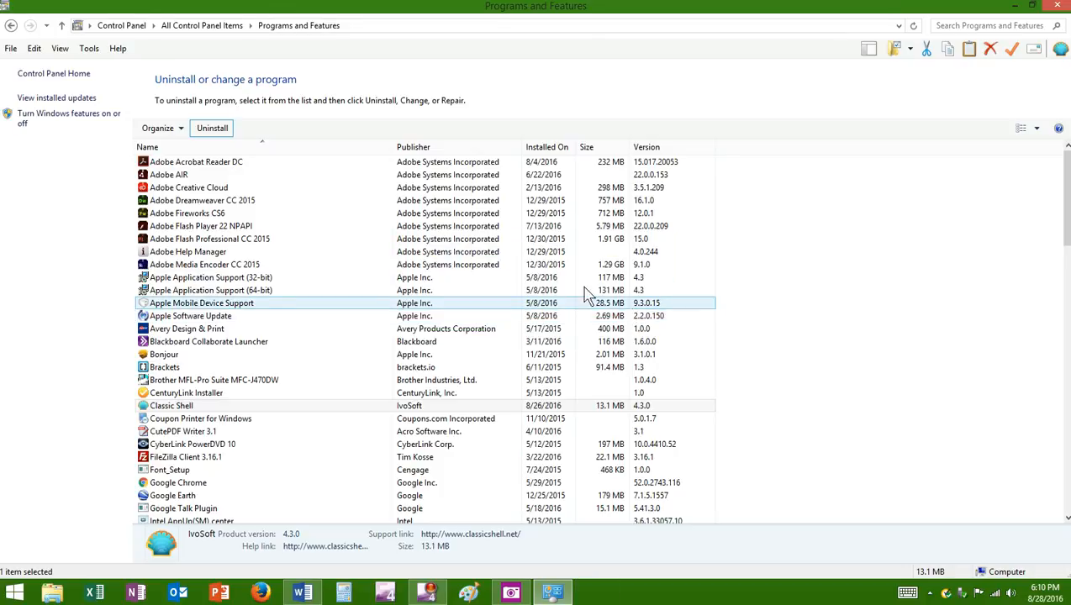
{"action": "left_click", "coordinate": [177, 433]}
{"action": "scroll", "coordinate": [177, 445], "scroll_direction": "down", "scroll_amount": 4}
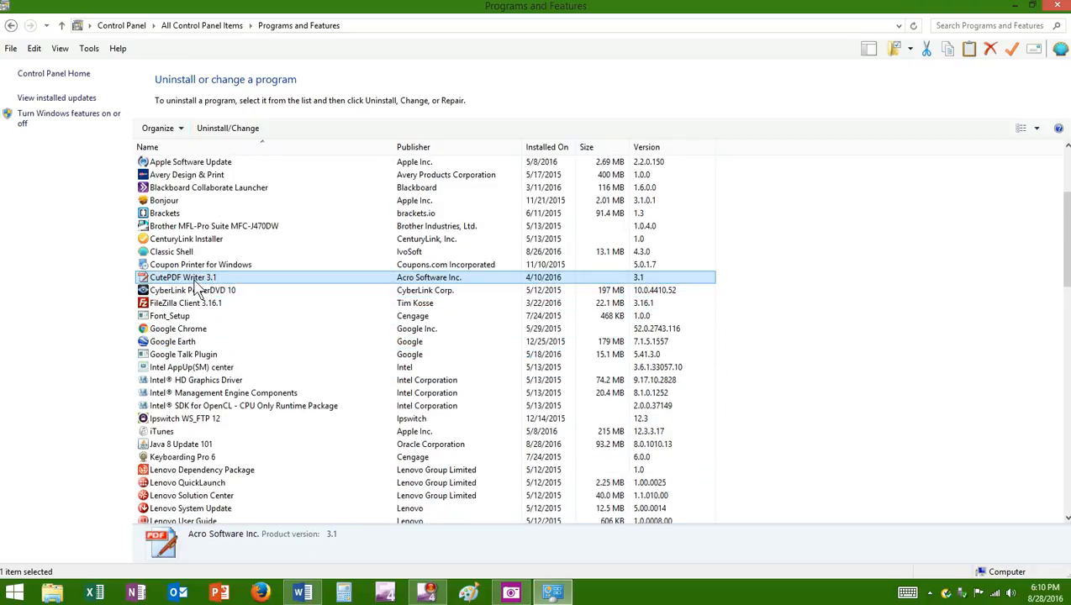
{"action": "scroll", "coordinate": [195, 286], "scroll_direction": "down", "scroll_amount": 4}
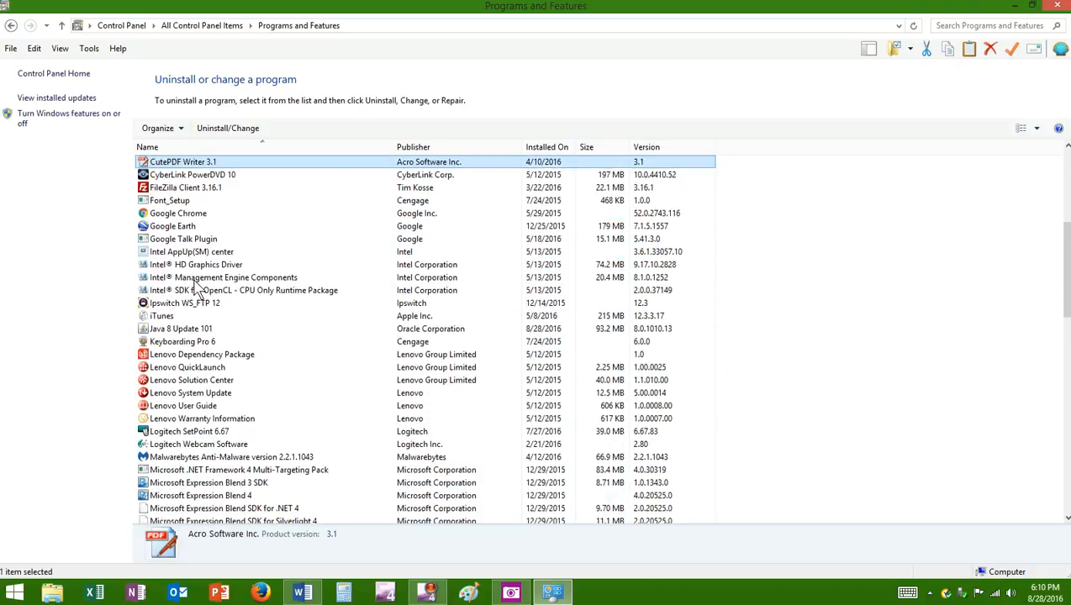
{"action": "scroll", "coordinate": [195, 286], "scroll_direction": "down", "scroll_amount": 10}
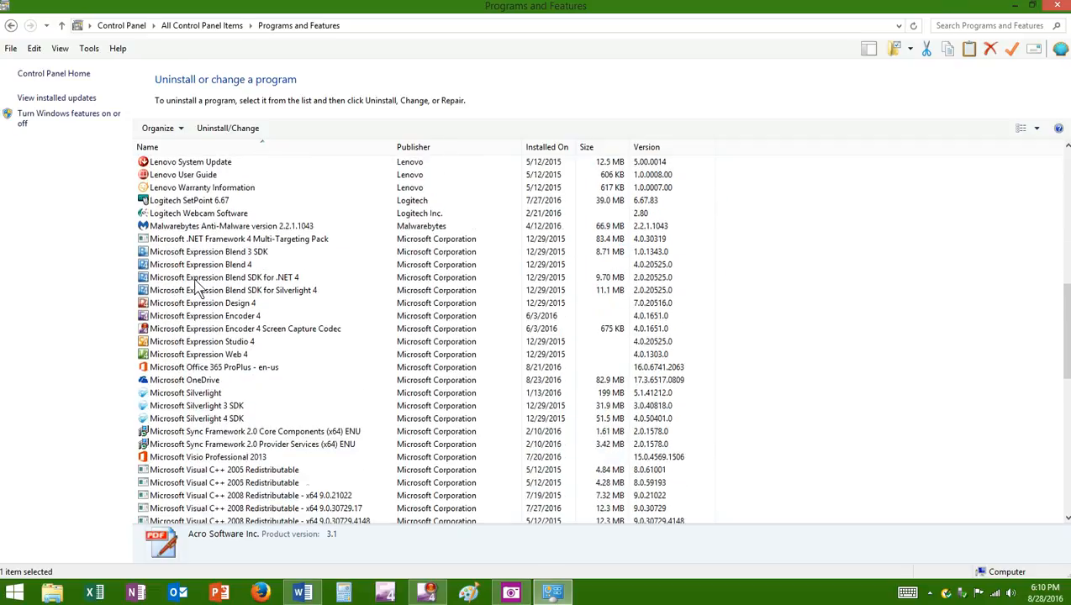
{"action": "scroll", "coordinate": [200, 288], "scroll_direction": "down", "scroll_amount": 8}
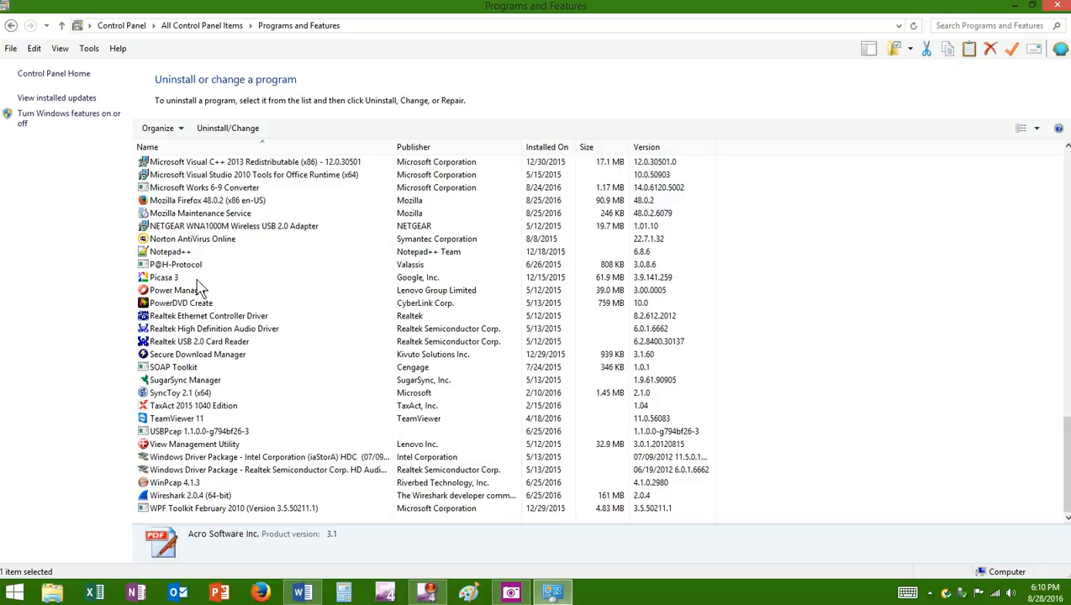
{"action": "scroll", "coordinate": [200, 289], "scroll_direction": "up", "scroll_amount": 1}
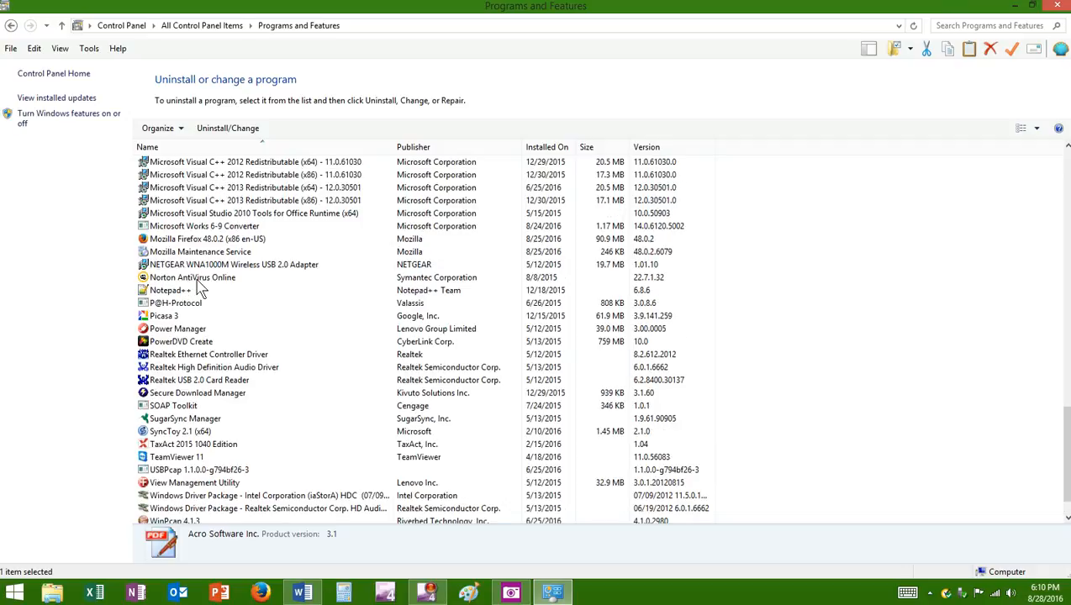
{"action": "scroll", "coordinate": [200, 290], "scroll_direction": "up", "scroll_amount": 2}
{"action": "scroll", "coordinate": [200, 289], "scroll_direction": "up", "scroll_amount": 12}
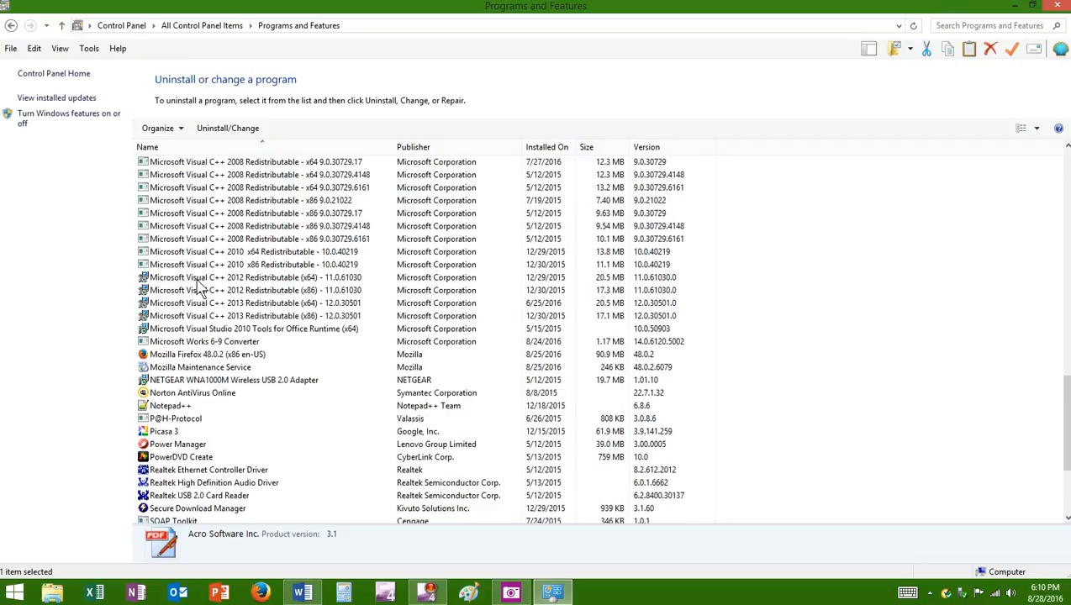
{"action": "scroll", "coordinate": [200, 290], "scroll_direction": "up", "scroll_amount": 12}
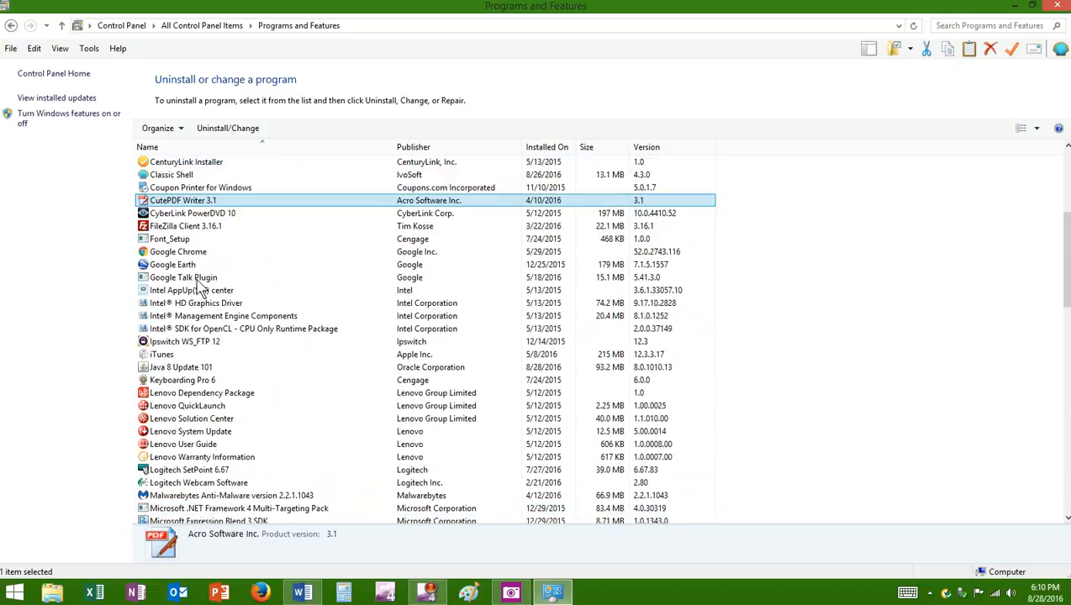
{"action": "scroll", "coordinate": [200, 289], "scroll_direction": "down", "scroll_amount": 3}
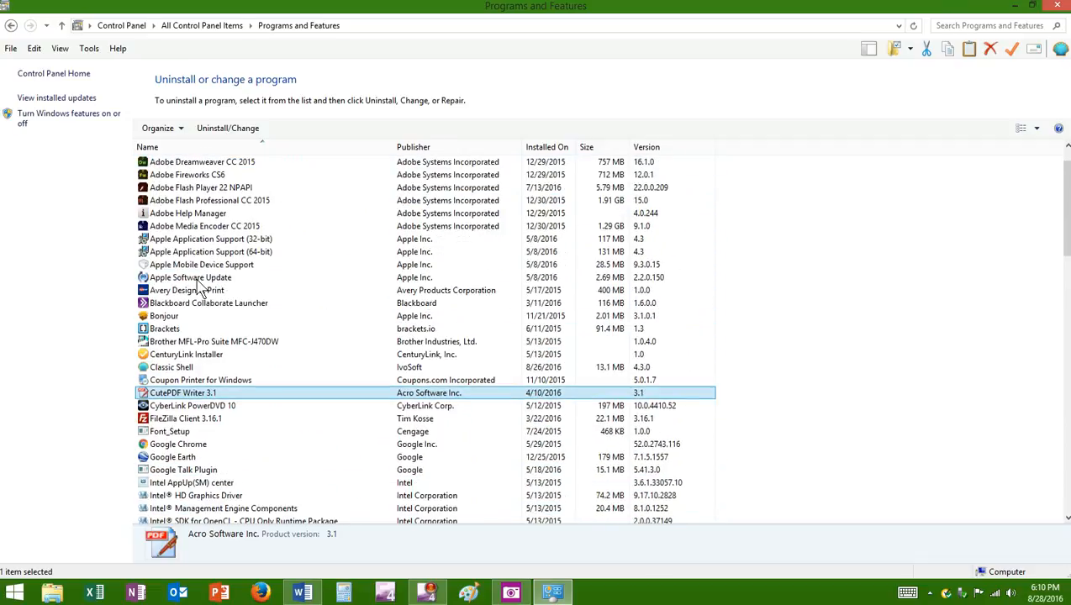
{"action": "scroll", "coordinate": [200, 290], "scroll_direction": "down", "scroll_amount": 1}
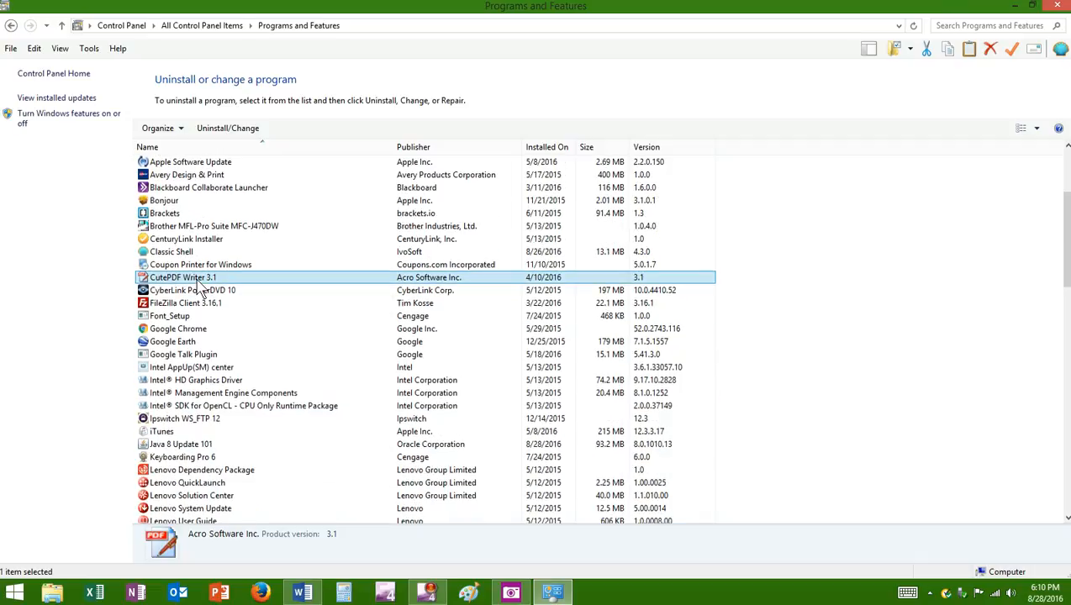
{"action": "scroll", "coordinate": [200, 289], "scroll_direction": "down", "scroll_amount": 1}
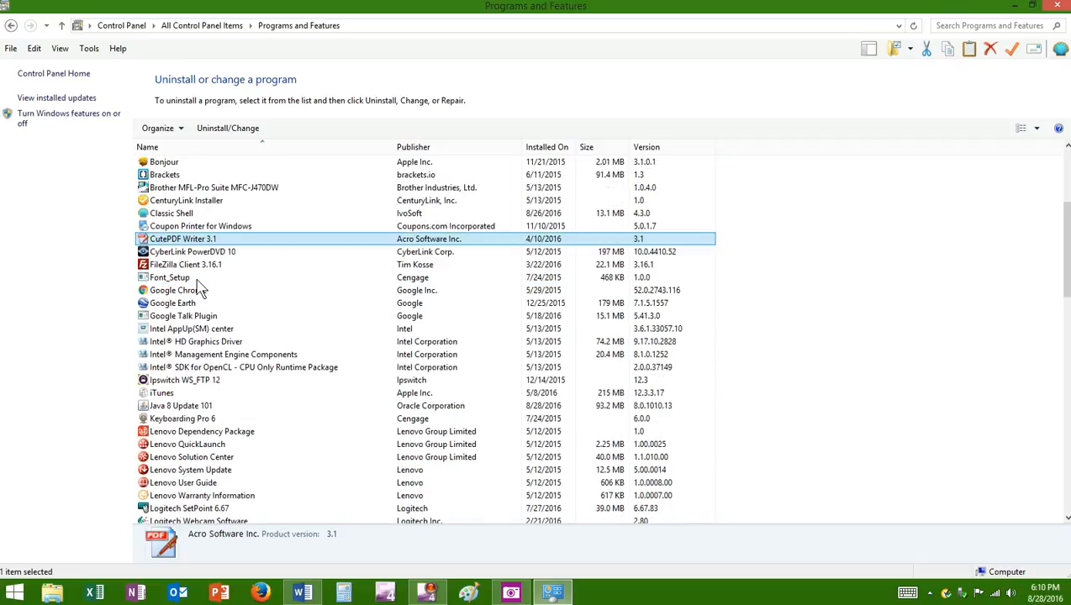
Uninstall FileZilla Client 3.16.1 and finish with the option to manually reboot later
{"action": "left_click", "coordinate": [210, 268]}
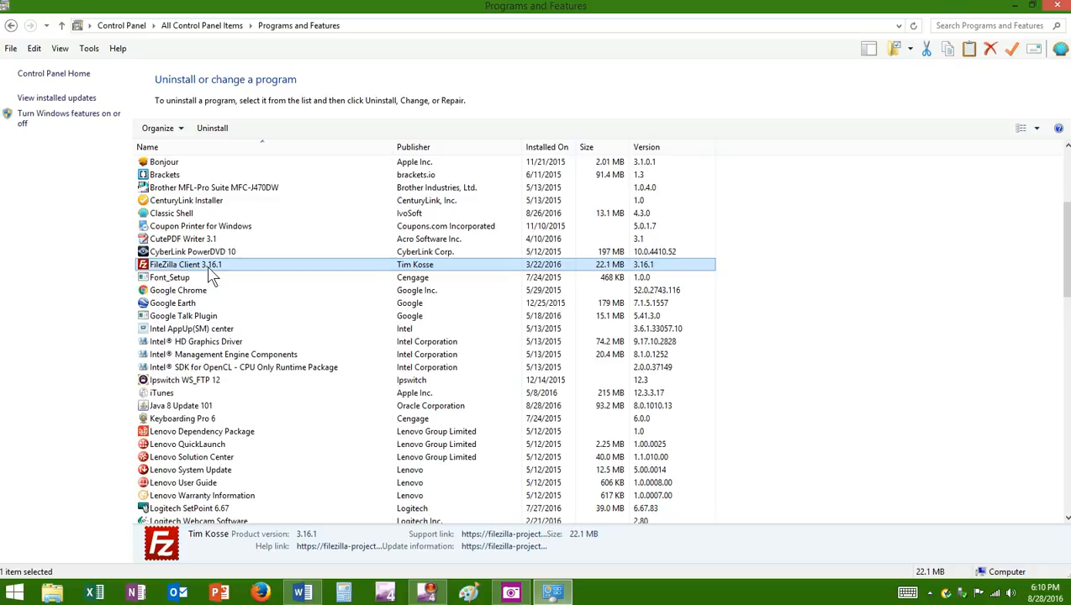
{"action": "left_click", "coordinate": [221, 131]}
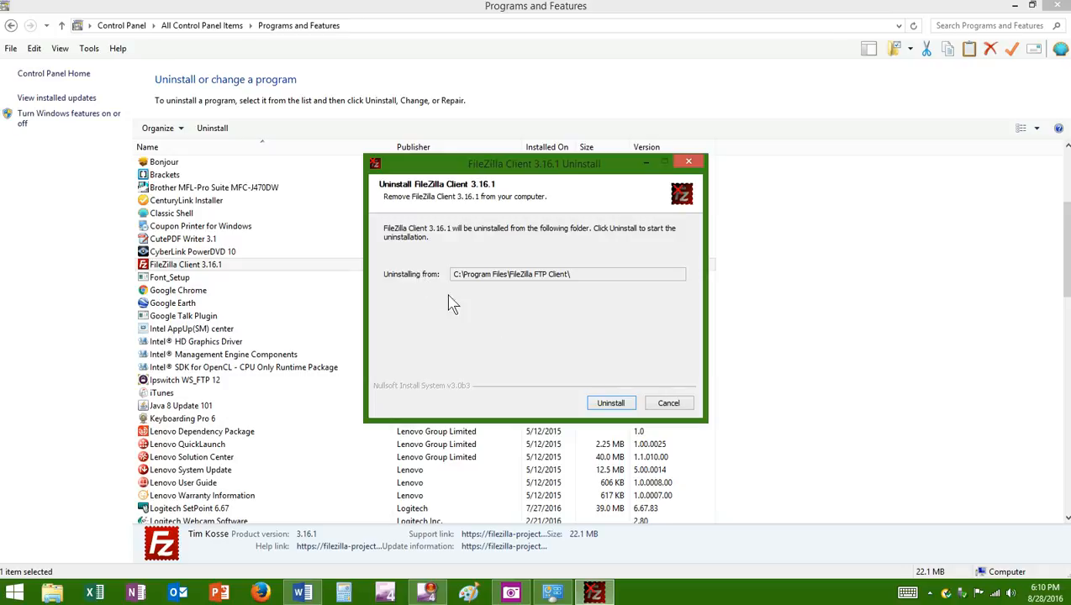
{"action": "left_click", "coordinate": [611, 403]}
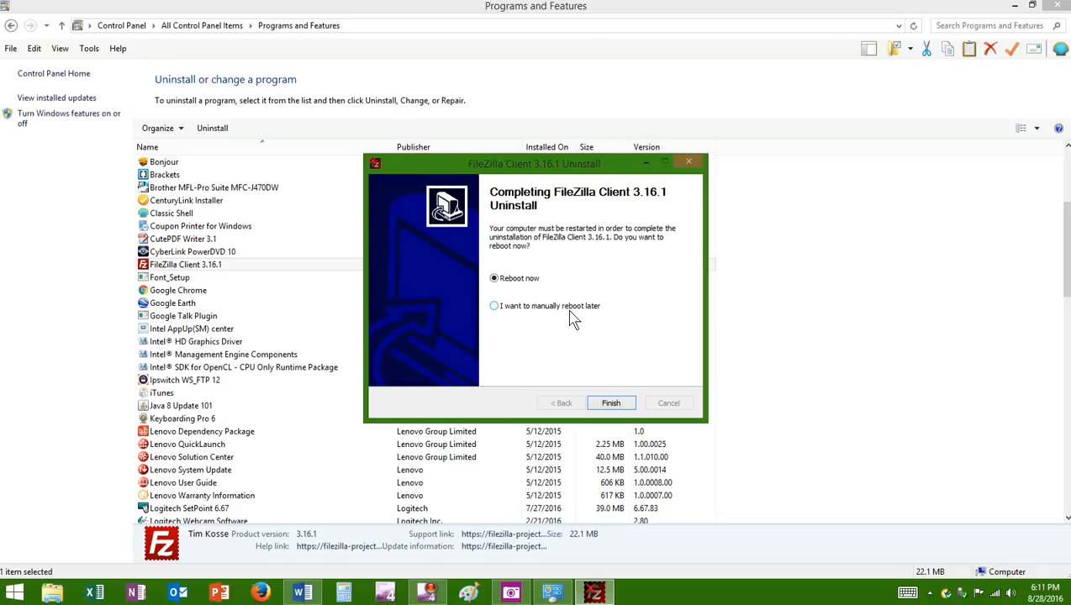
{"action": "left_click", "coordinate": [570, 308]}
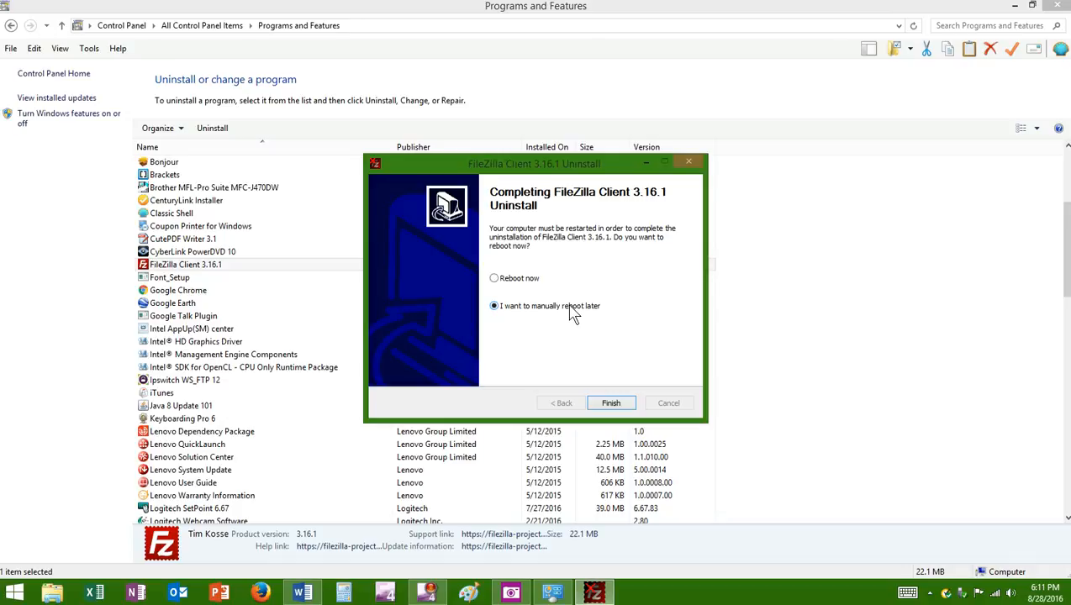
{"action": "left_click", "coordinate": [617, 407]}
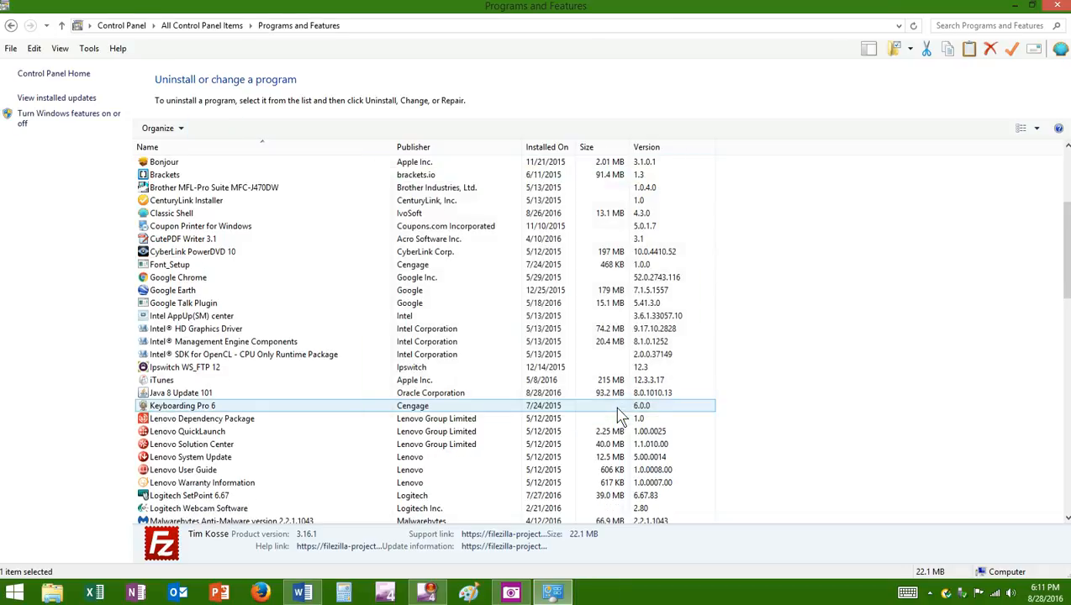
{"action": "left_click", "coordinate": [629, 381]}
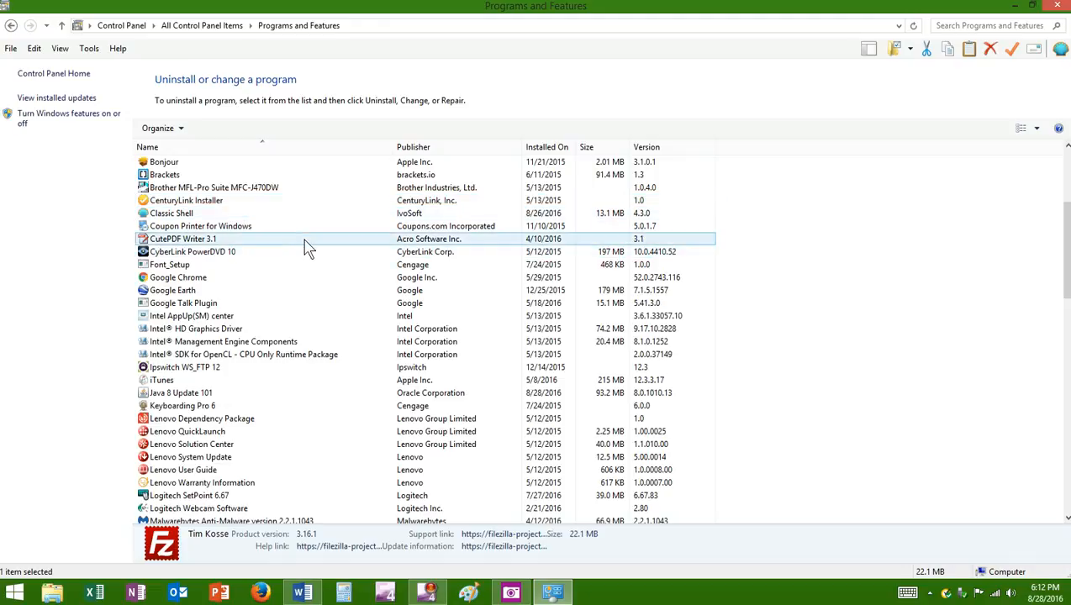
Open the list of installed updates and look through the Microsoft Windows entries
{"action": "left_click", "coordinate": [223, 242]}
{"action": "scroll", "coordinate": [252, 252], "scroll_direction": "up", "scroll_amount": 3}
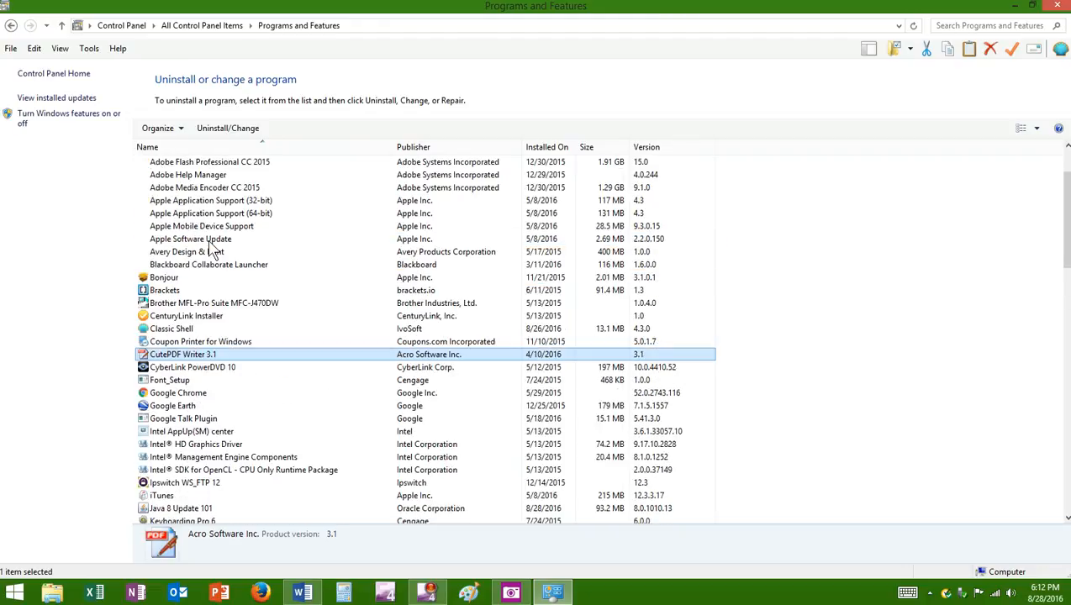
{"action": "left_click", "coordinate": [70, 100]}
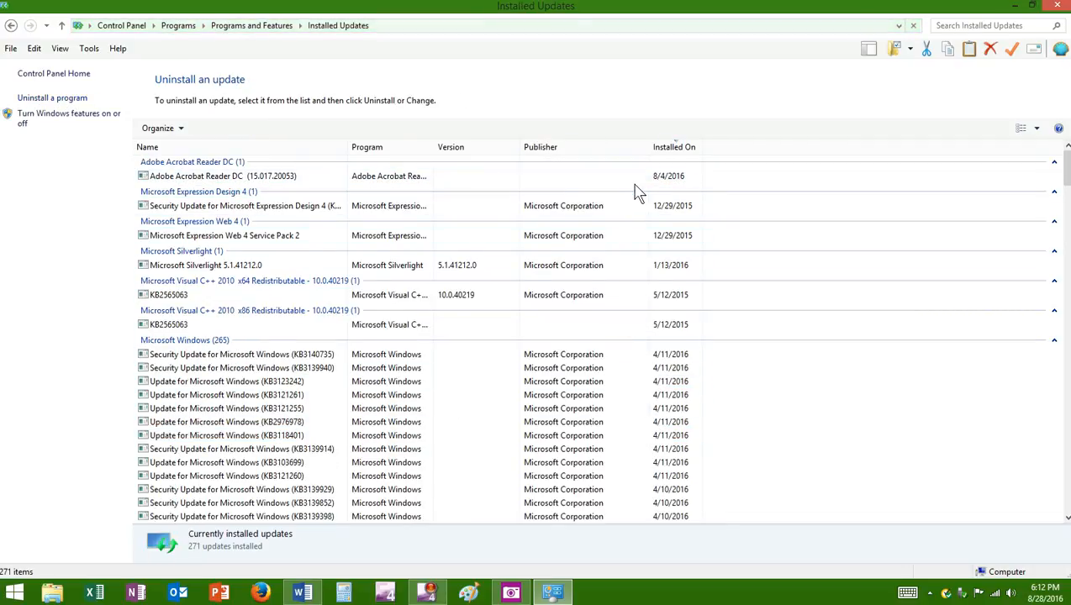
{"action": "scroll", "coordinate": [627, 198], "scroll_direction": "down", "scroll_amount": 8}
{"action": "scroll", "coordinate": [622, 269], "scroll_direction": "down", "scroll_amount": 15}
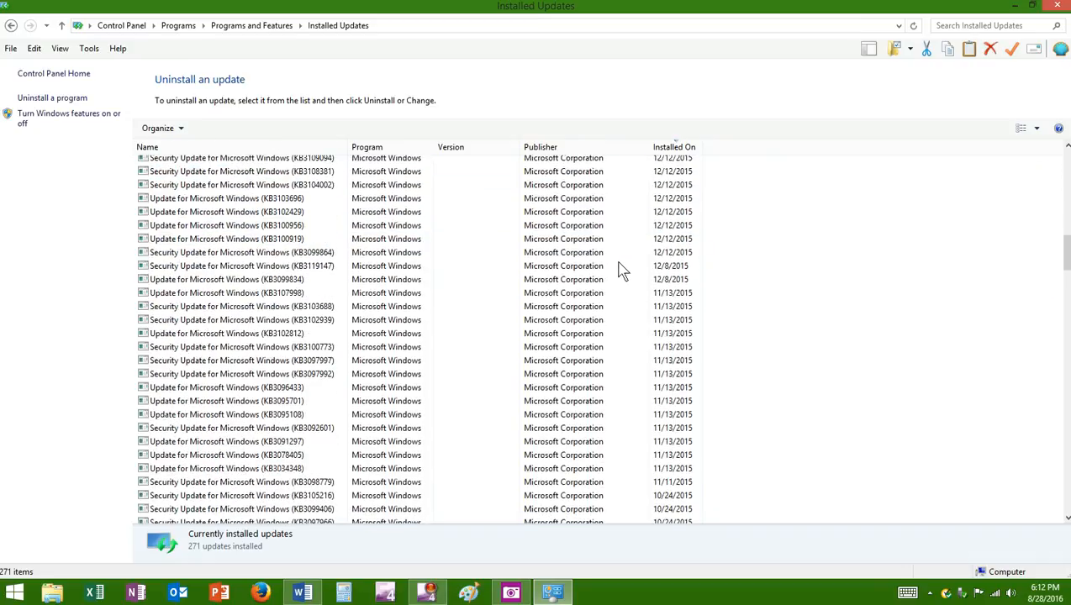
{"action": "scroll", "coordinate": [623, 269], "scroll_direction": "down", "scroll_amount": 15}
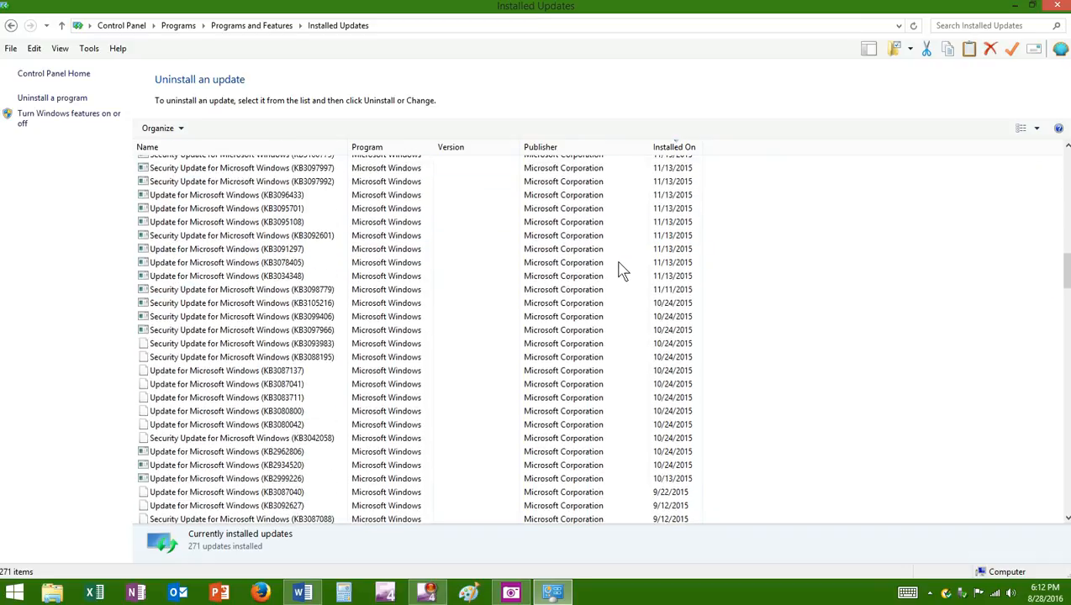
{"action": "scroll", "coordinate": [623, 269], "scroll_direction": "up", "scroll_amount": 20}
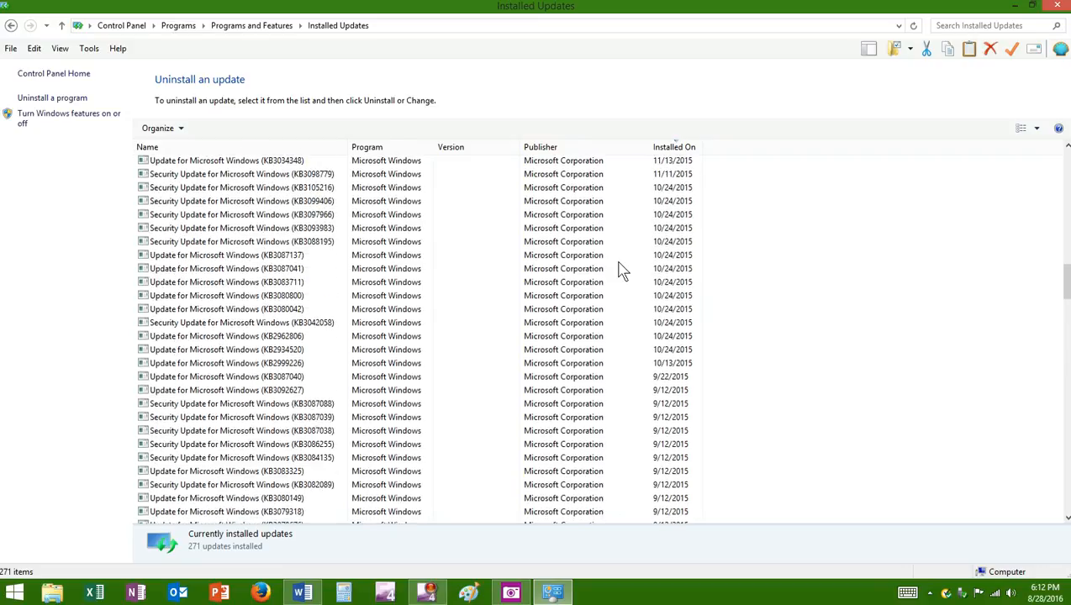
{"action": "scroll", "coordinate": [589, 210], "scroll_direction": "up", "scroll_amount": 5}
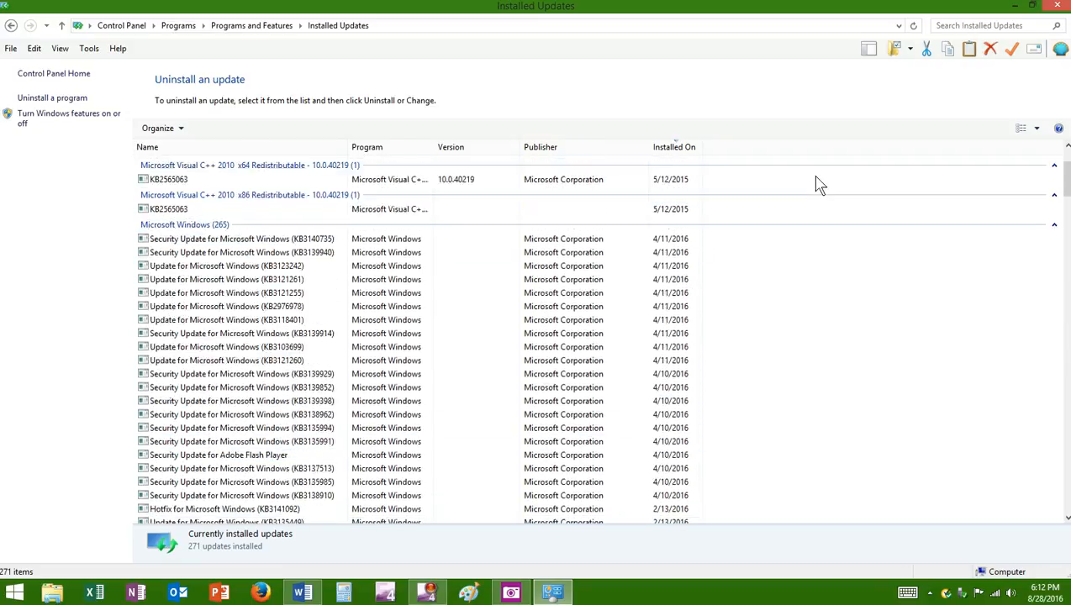
Search the installed updates for kb3035583
{"action": "left_click", "coordinate": [955, 26]}
{"action": "type", "text": "kb"}
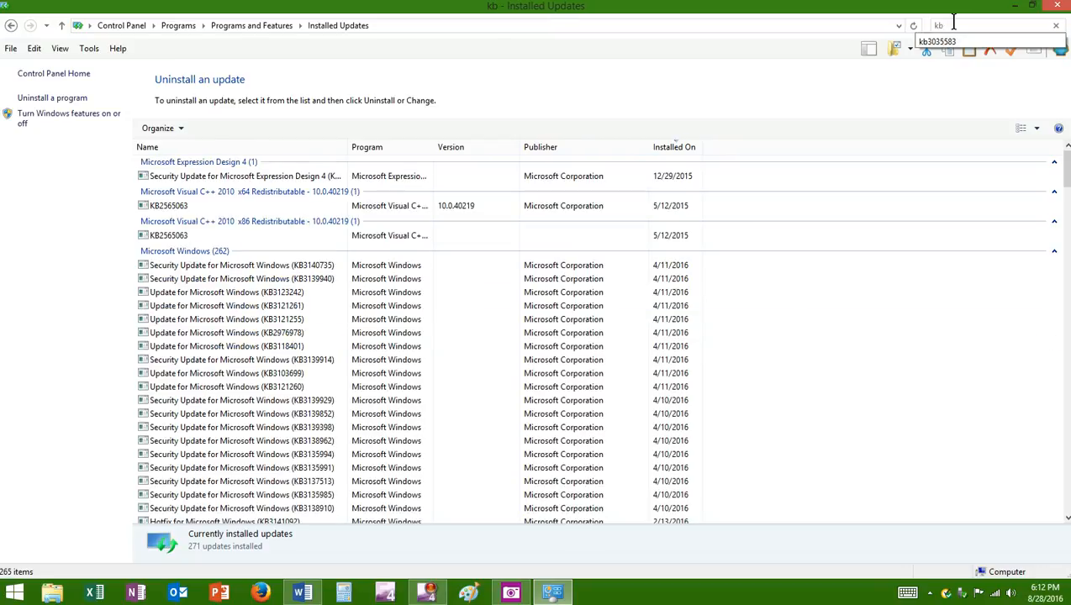
{"action": "type", "text": "39"}
{"action": "key", "text": "BackSpace"}
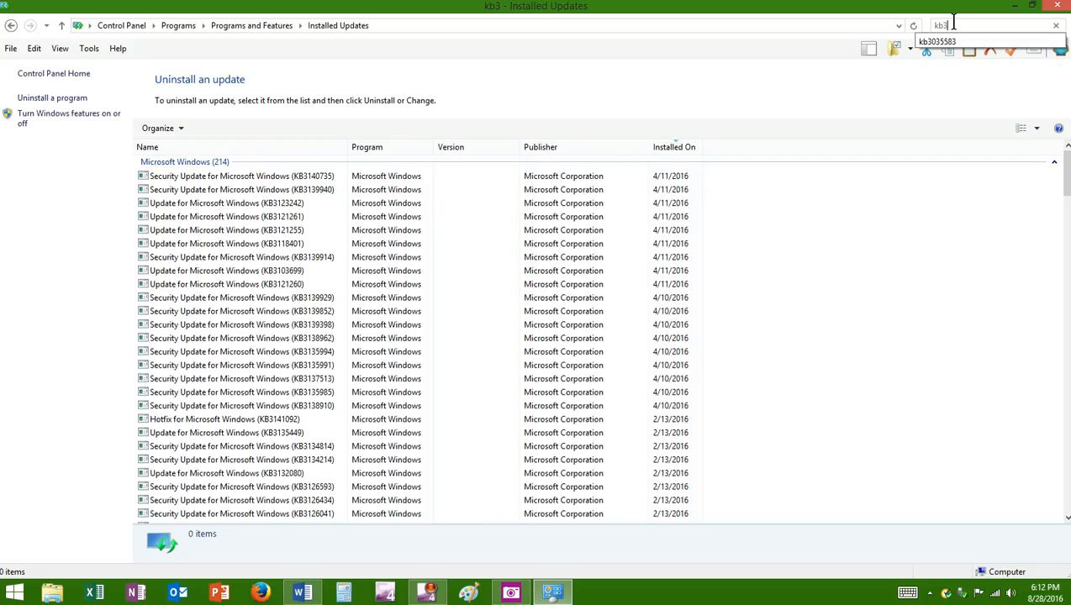
{"action": "type", "text": "03"}
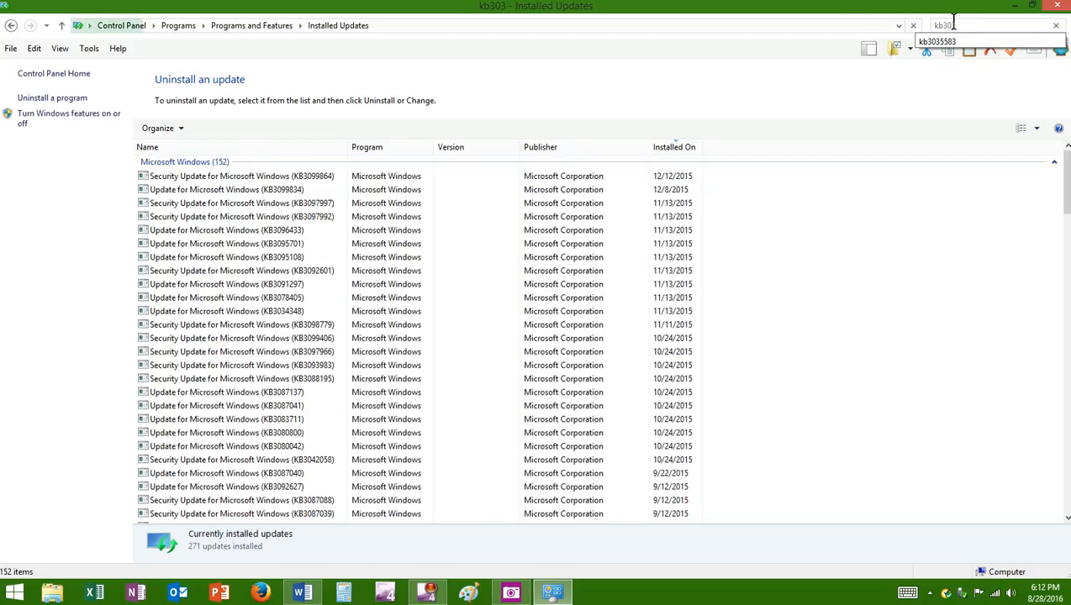
{"action": "left_click", "coordinate": [957, 43]}
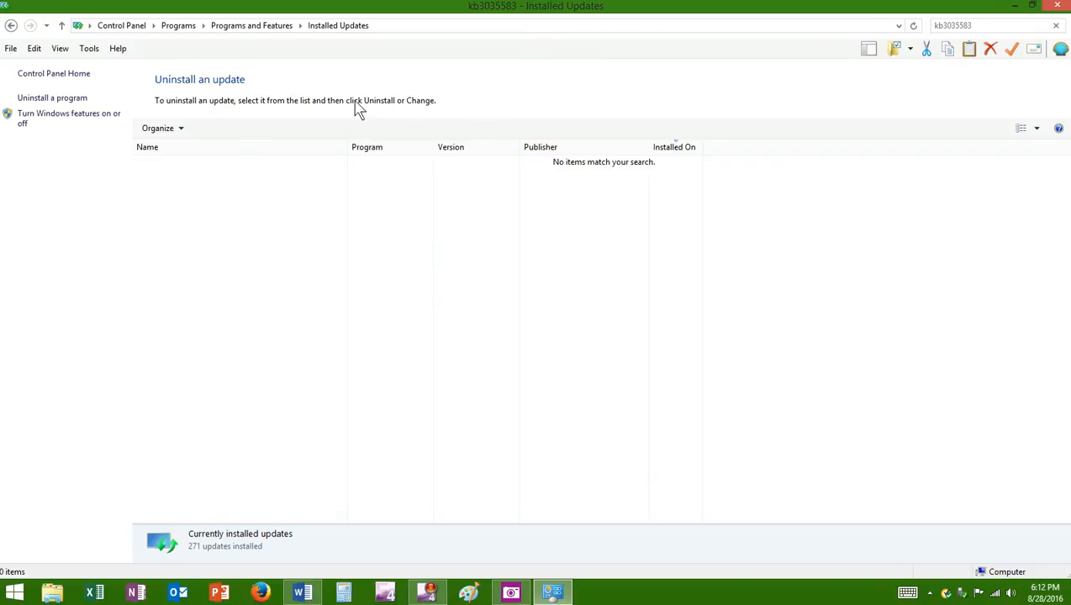
Open the dialog for turning Windows features on or off, review its list and close it without changes
{"action": "left_click", "coordinate": [46, 120]}
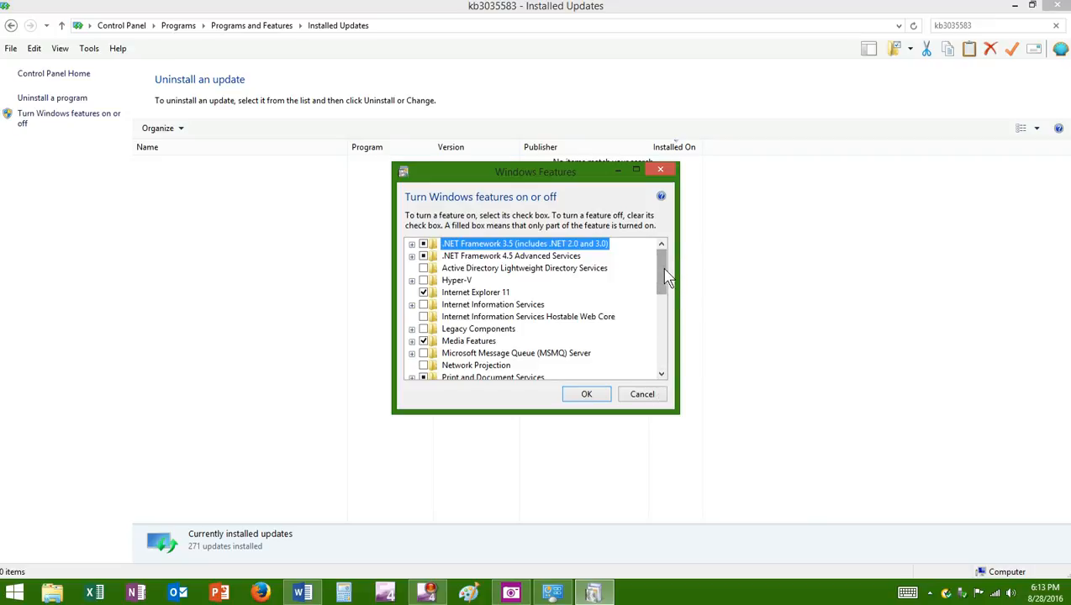
{"action": "left_click_drag", "start_coordinate": [664, 269], "coordinate": [680, 251]}
{"action": "left_click", "coordinate": [646, 396]}
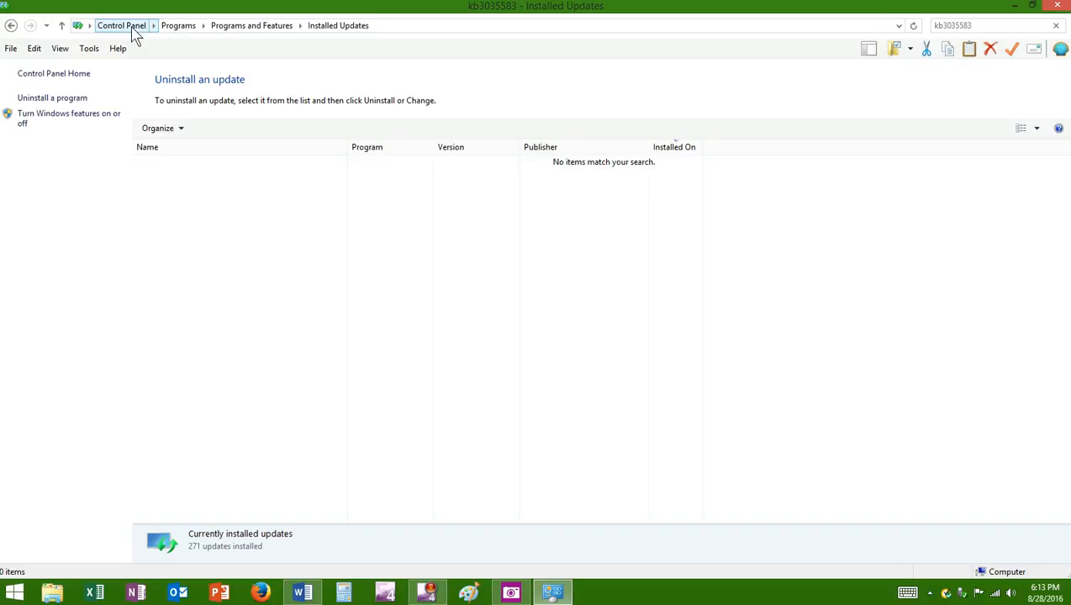
Go back to All Control Panel Items, and briefly minimize the window to show the desktop before restoring it
{"action": "left_click", "coordinate": [11, 26]}
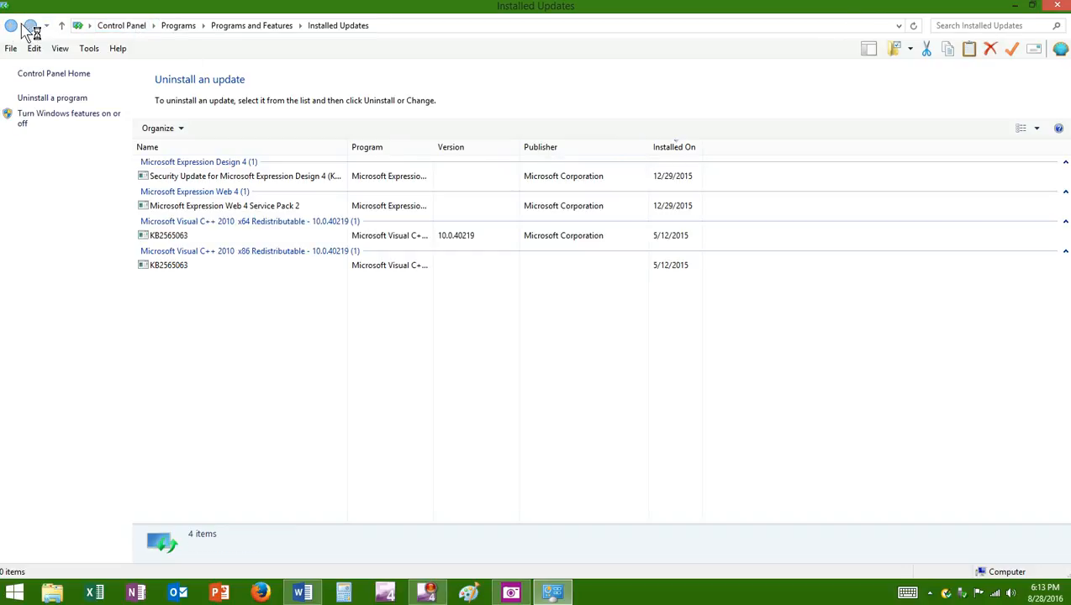
{"action": "left_click", "coordinate": [11, 26]}
{"action": "left_click", "coordinate": [11, 25]}
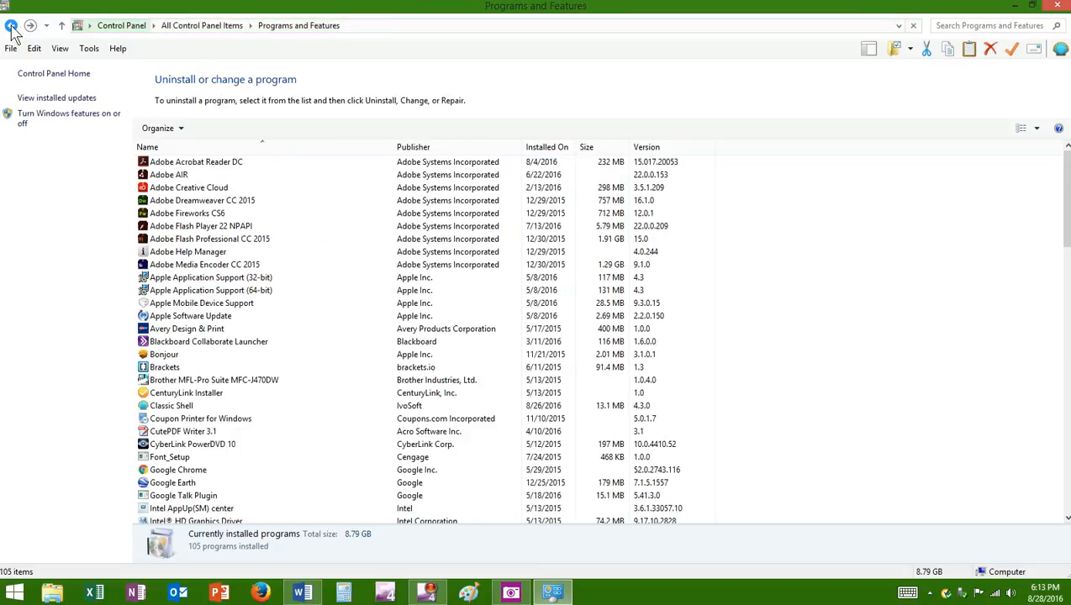
{"action": "left_click", "coordinate": [11, 25]}
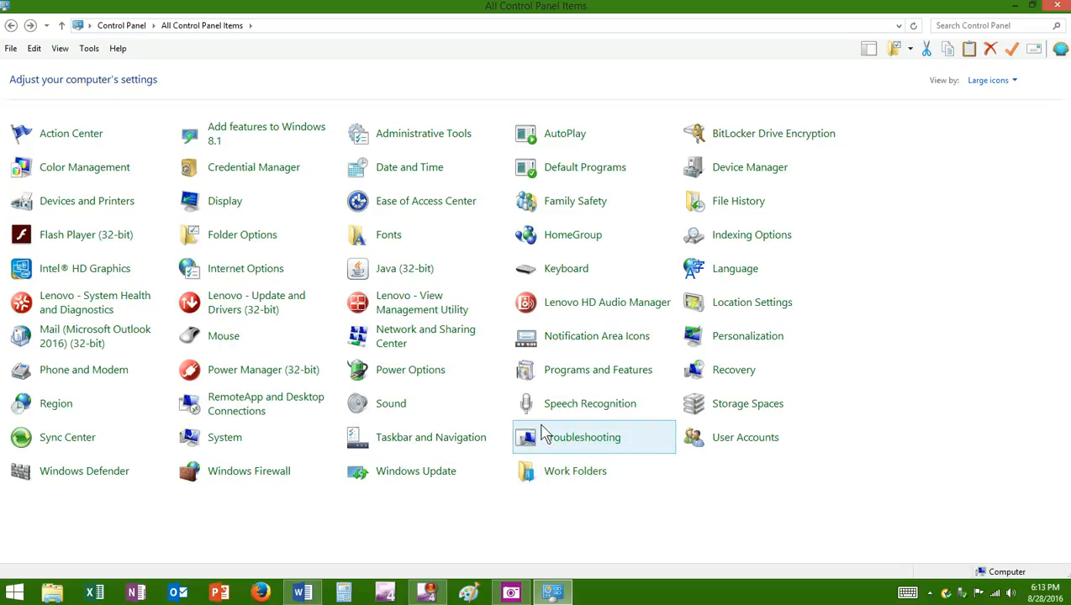
{"action": "left_click", "coordinate": [1015, 6]}
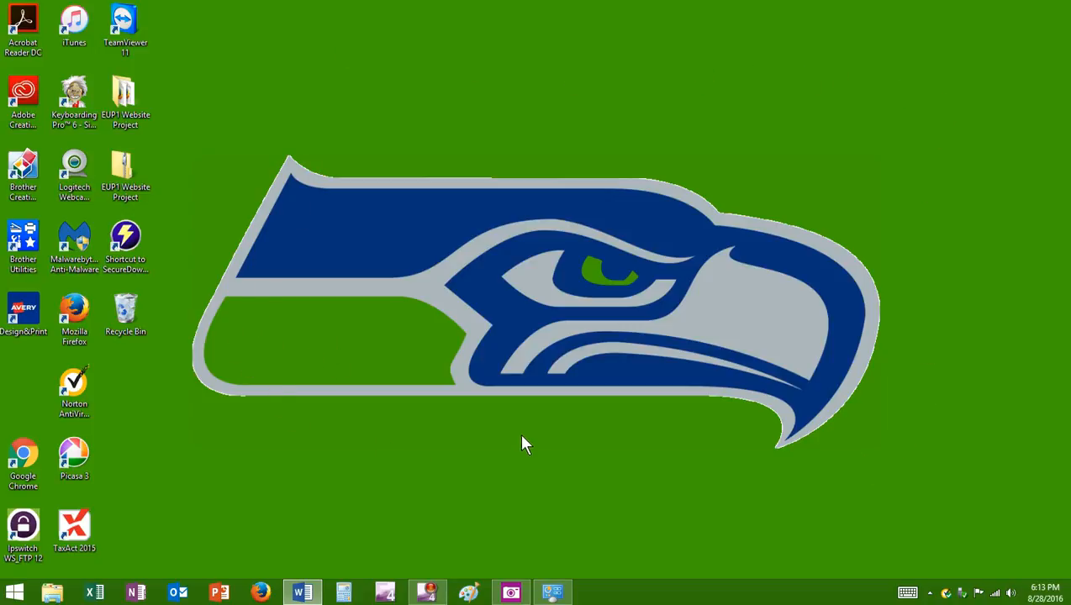
{"action": "left_click", "coordinate": [555, 594]}
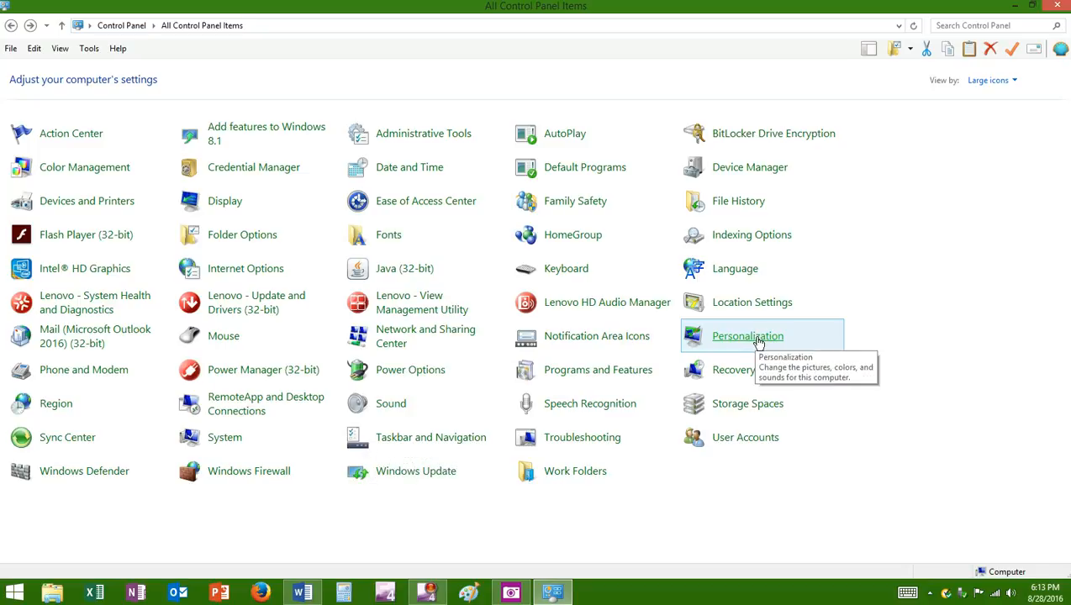
Show the desktop, open its Personalization settings and go to the desktop background choices
{"action": "left_click", "coordinate": [1016, 8]}
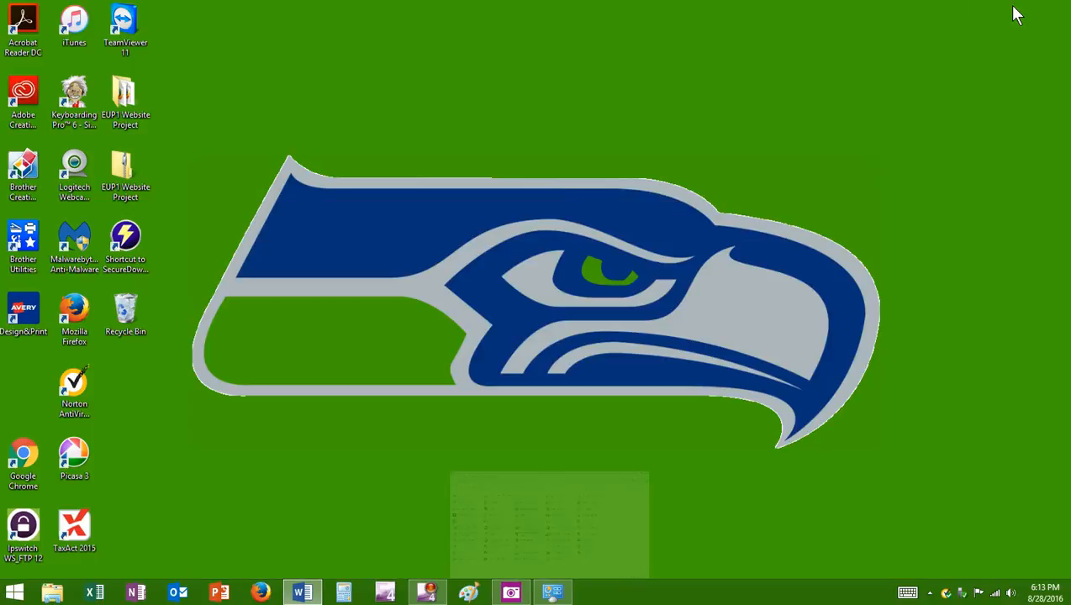
{"action": "right_click", "coordinate": [725, 107]}
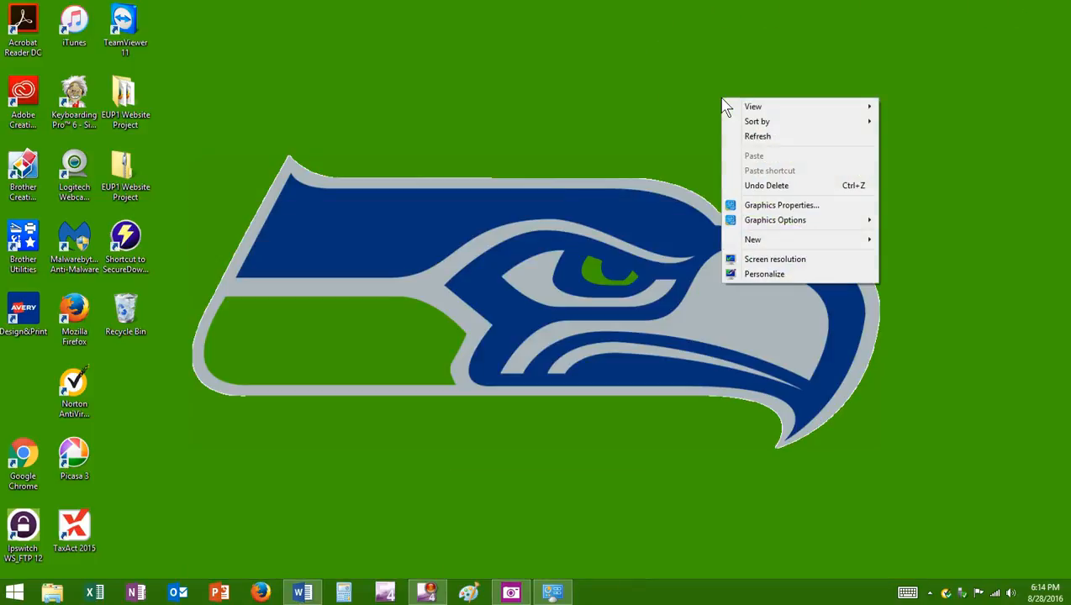
{"action": "left_click", "coordinate": [775, 277]}
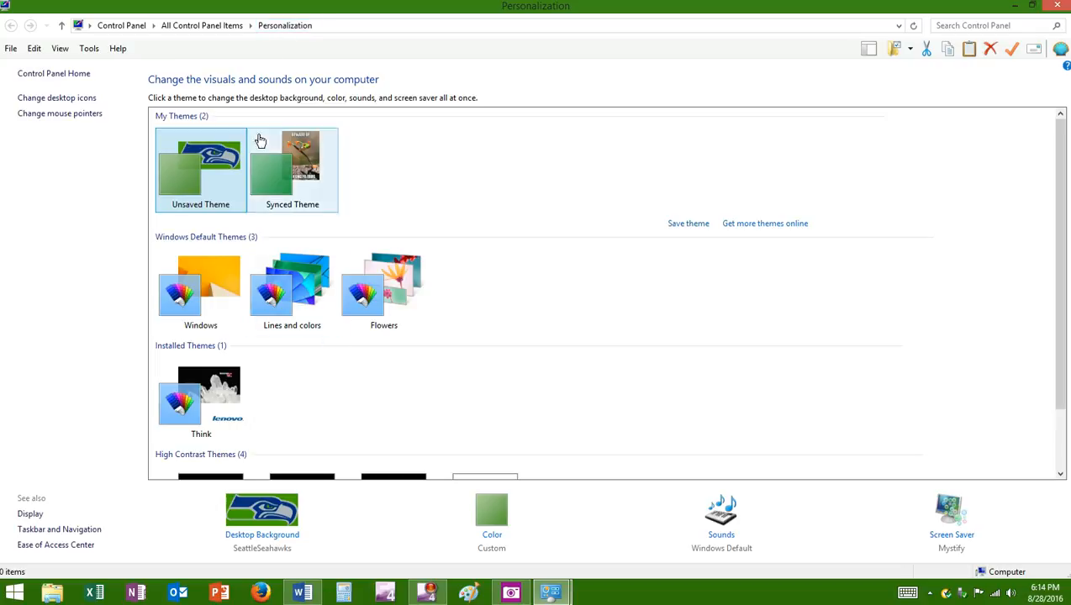
{"action": "left_click", "coordinate": [260, 538]}
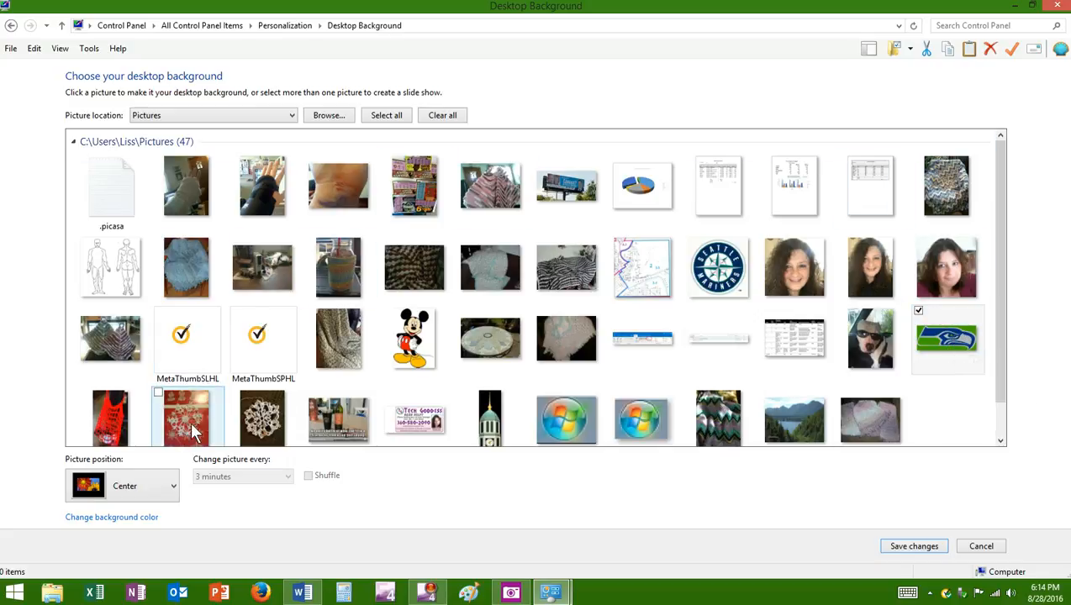
Preview the Windows Desktop Backgrounds and Solid Colors picture locations, and cancel without saving a new background
{"action": "left_click", "coordinate": [291, 116]}
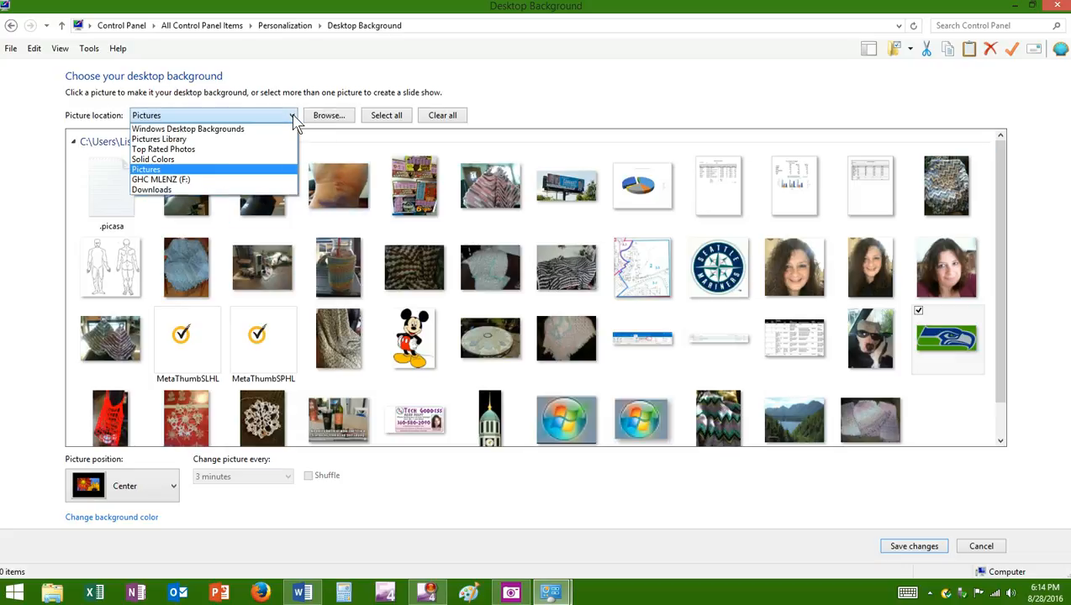
{"action": "left_click", "coordinate": [243, 131]}
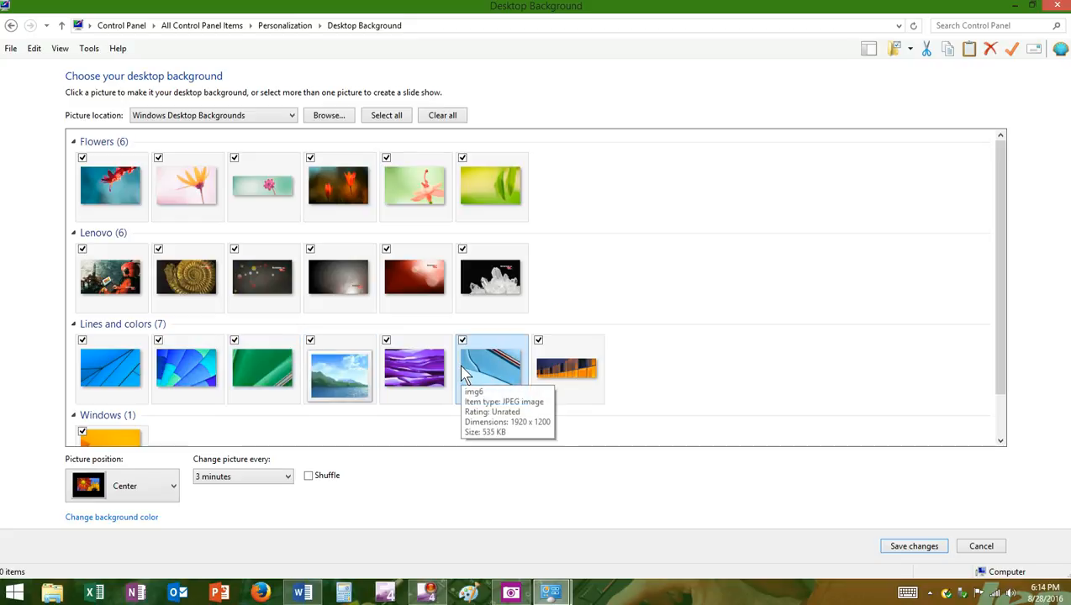
{"action": "left_click", "coordinate": [292, 115]}
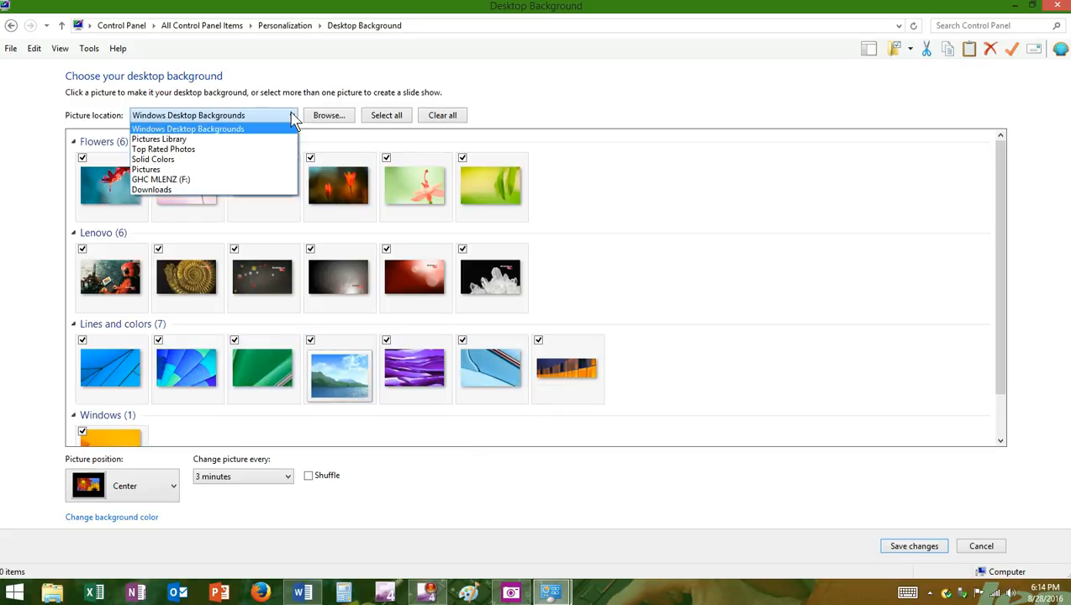
{"action": "left_click", "coordinate": [273, 159]}
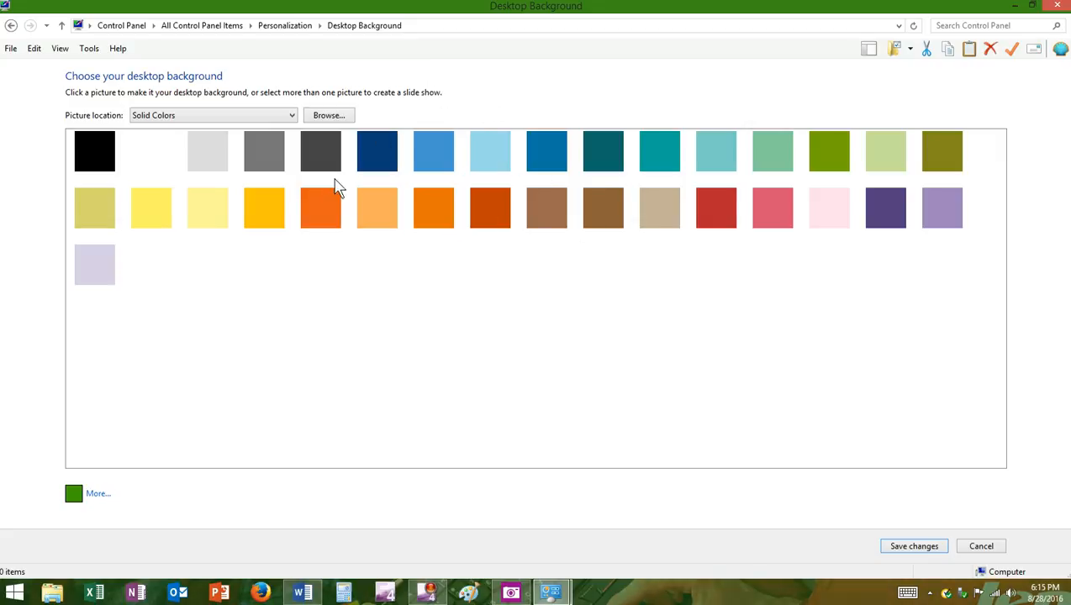
{"action": "left_click", "coordinate": [984, 548]}
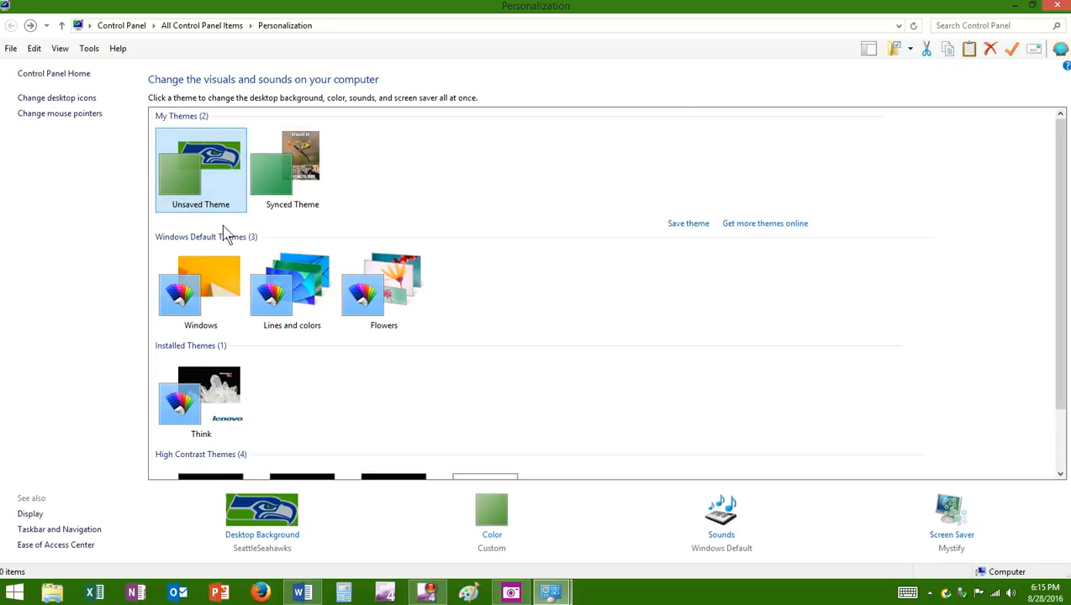
Minimize Personalization to view the desktop, restore it and look through the available themes down to the High Contrast ones
{"action": "left_click", "coordinate": [1015, 6]}
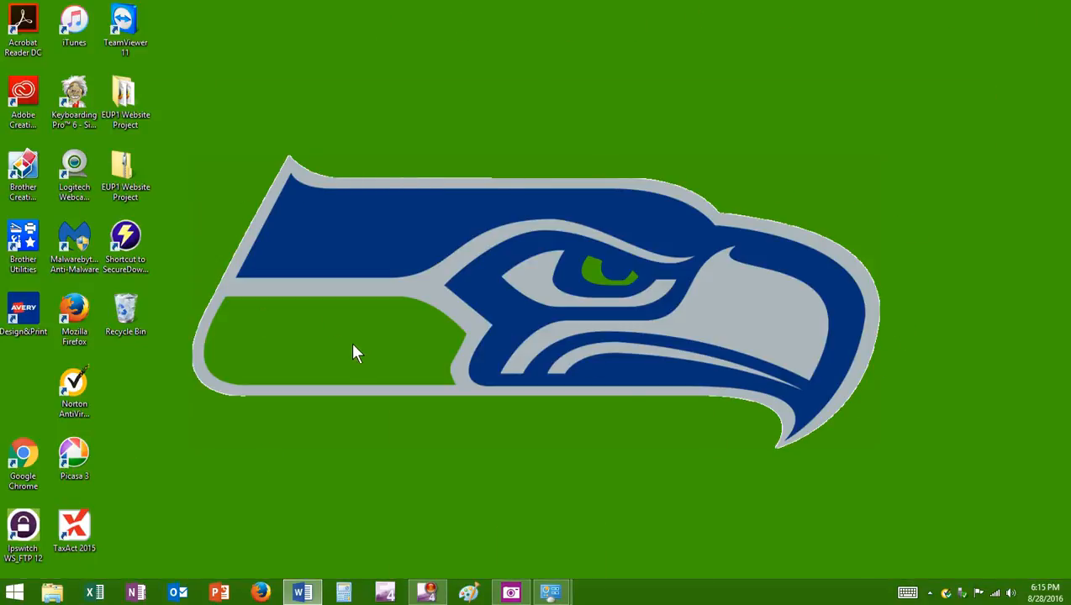
{"action": "mouse_move", "coordinate": [552, 590]}
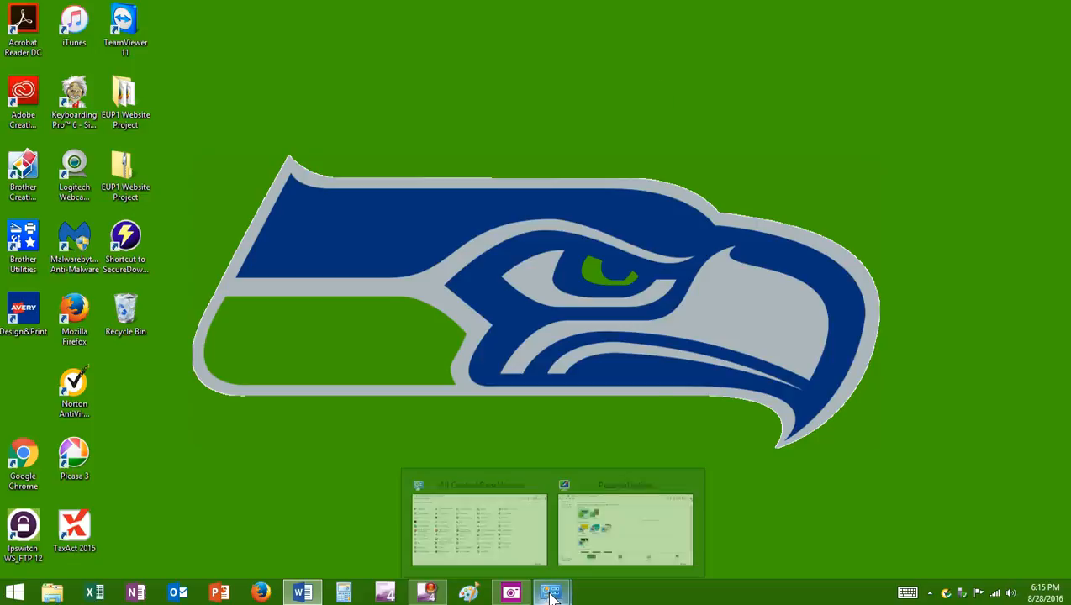
{"action": "left_click", "coordinate": [626, 532]}
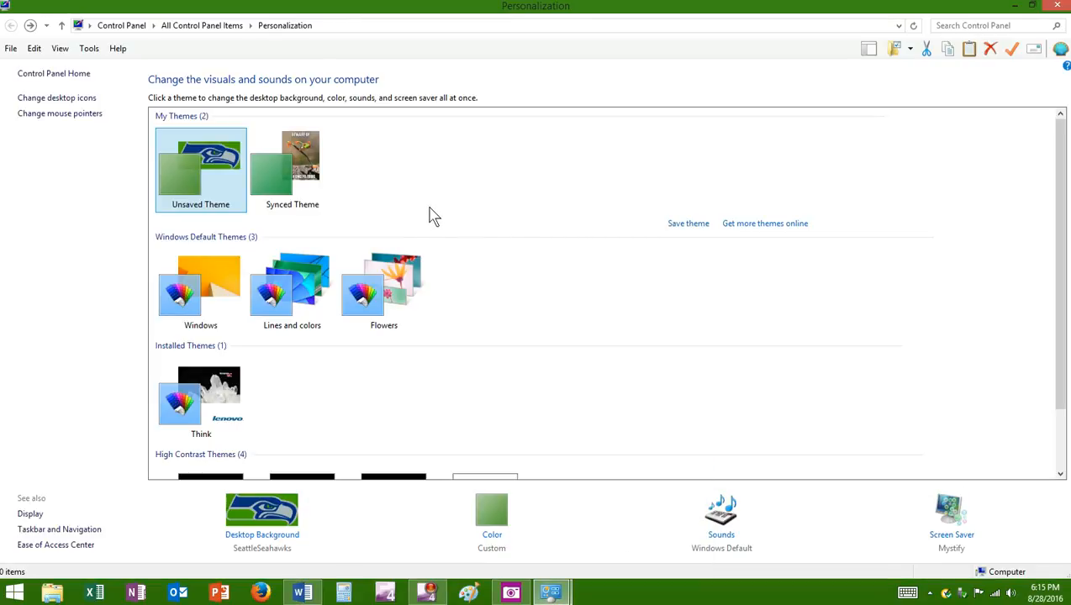
{"action": "scroll", "coordinate": [493, 343], "scroll_direction": "down", "scroll_amount": 2}
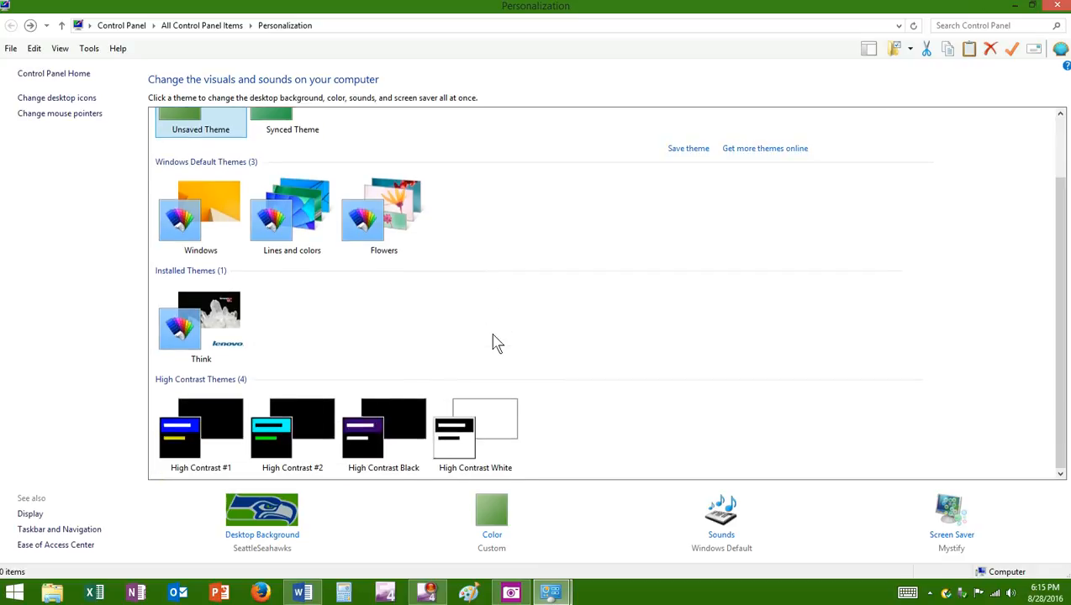
{"action": "scroll", "coordinate": [493, 342], "scroll_direction": "up", "scroll_amount": 2}
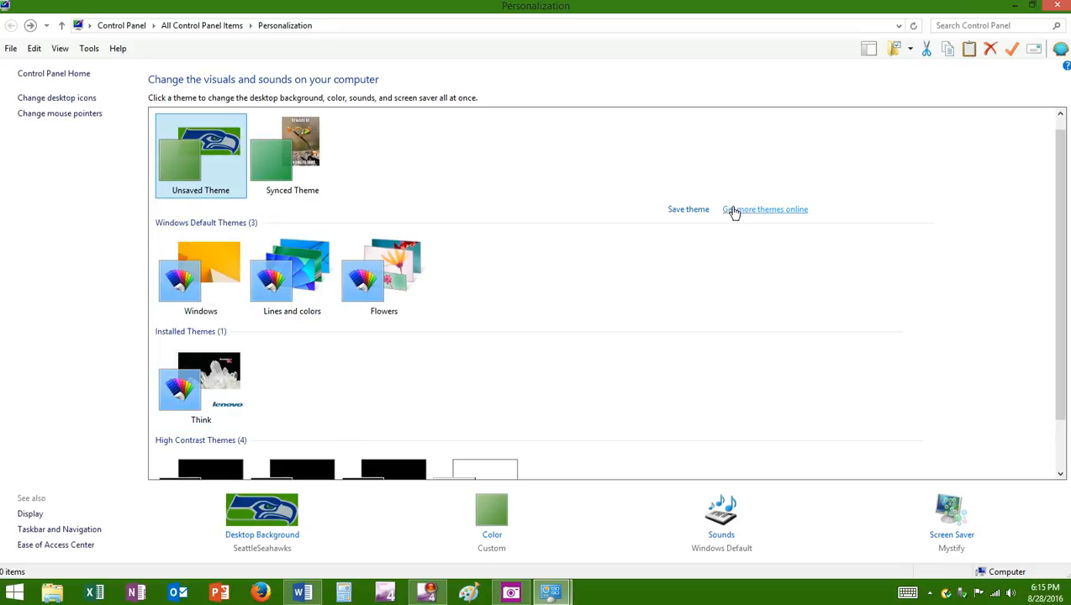
Minimize Personalization, switch to Firefox and search Google Images for Mariners
{"action": "left_click", "coordinate": [1016, 8]}
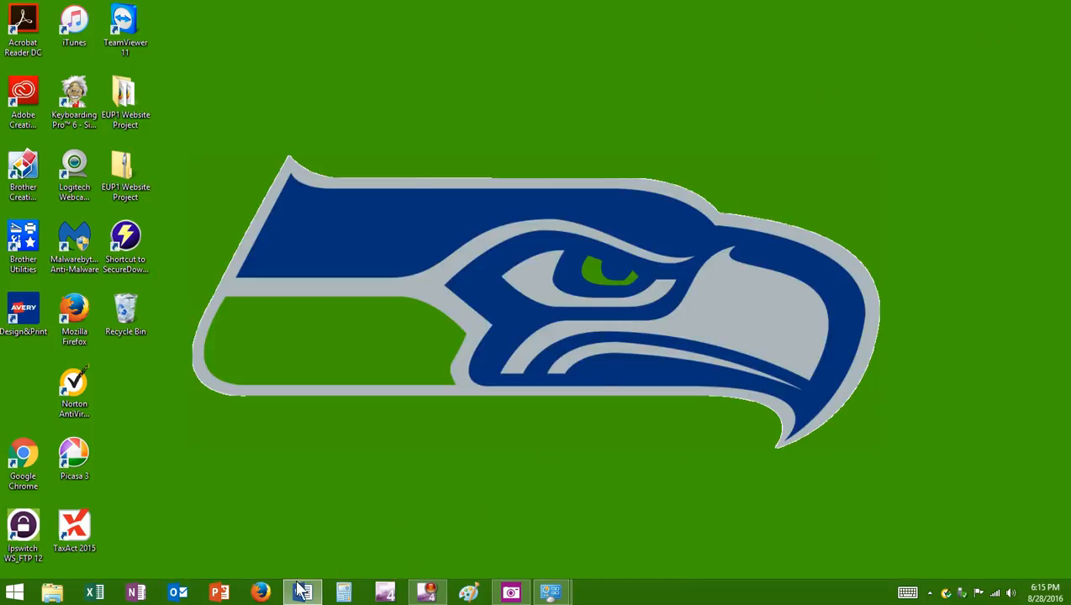
{"action": "left_click", "coordinate": [258, 595]}
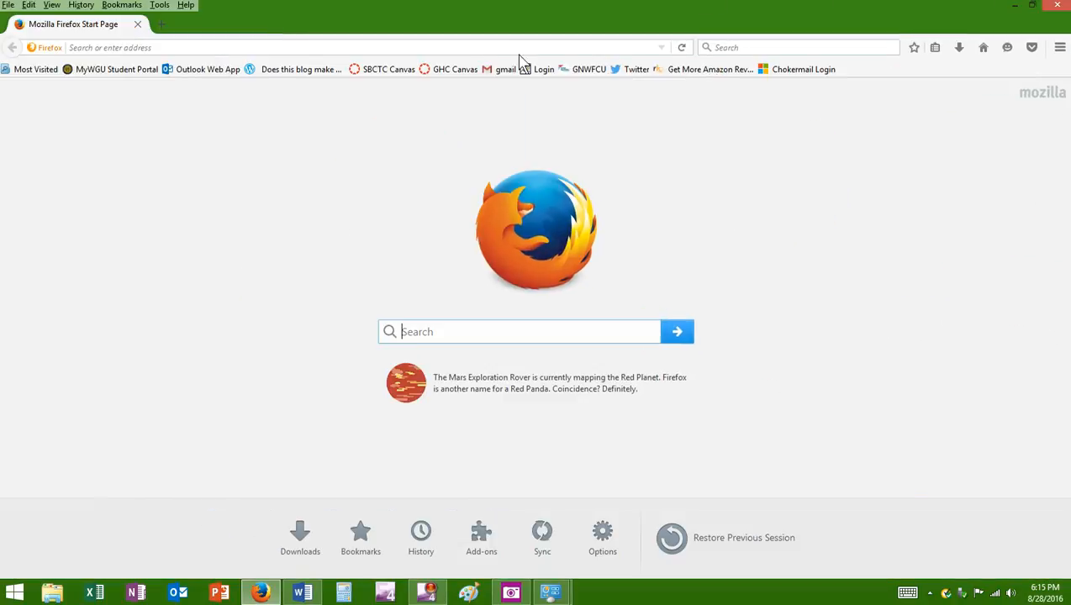
{"action": "left_click", "coordinate": [155, 48]}
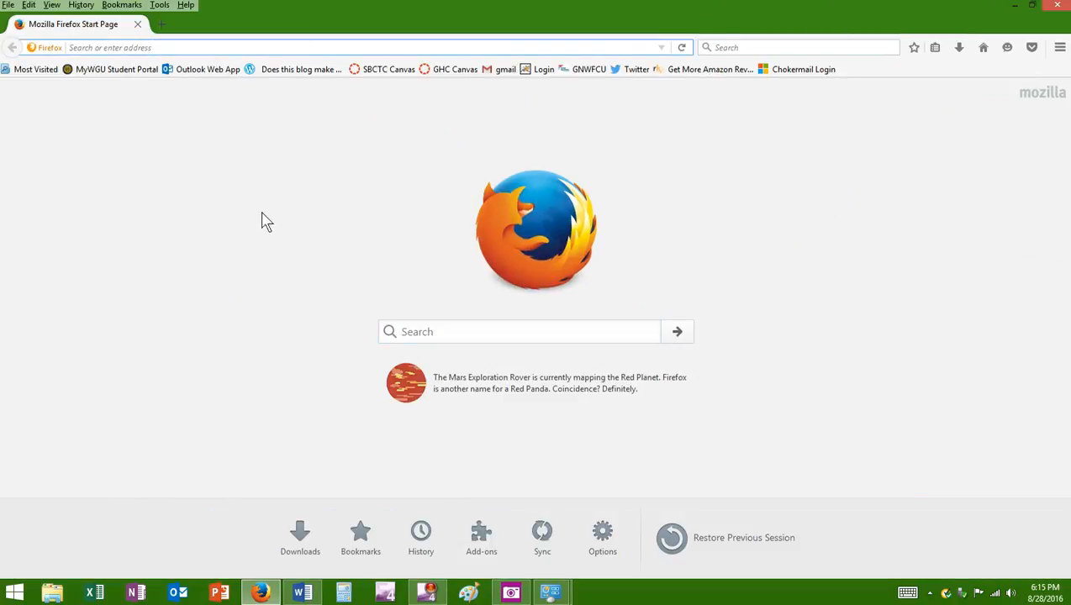
{"action": "left_click", "coordinate": [462, 333]}
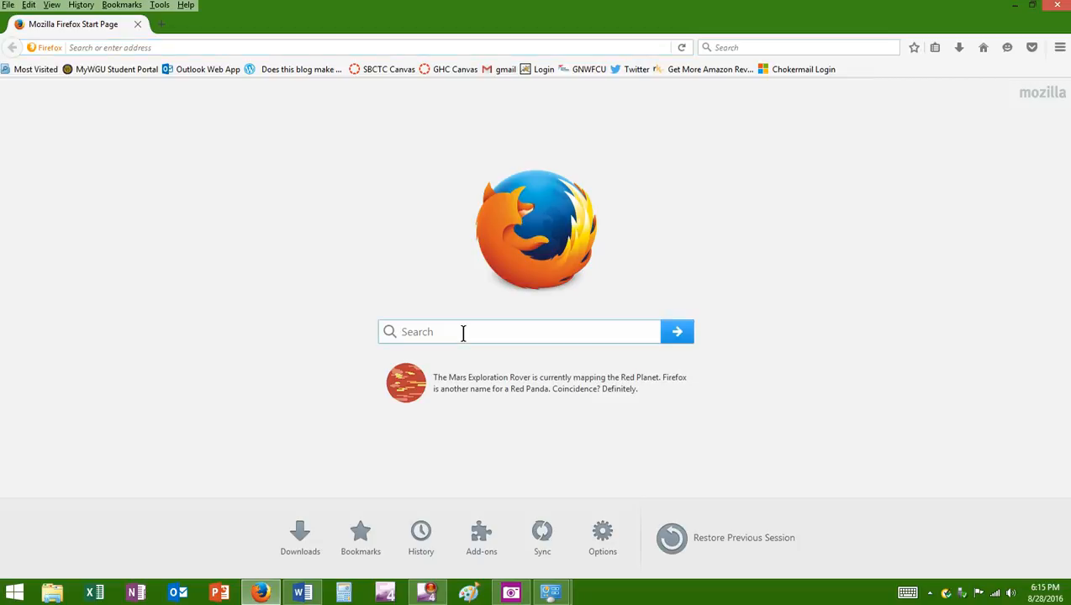
{"action": "type", "text": "Mariners"}
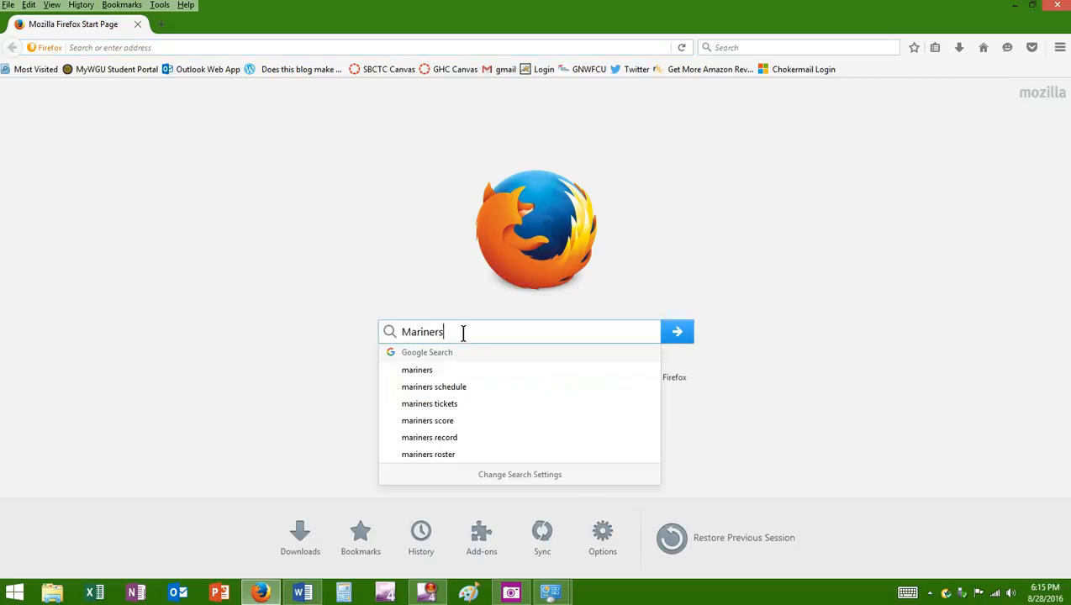
{"action": "key", "text": "Return"}
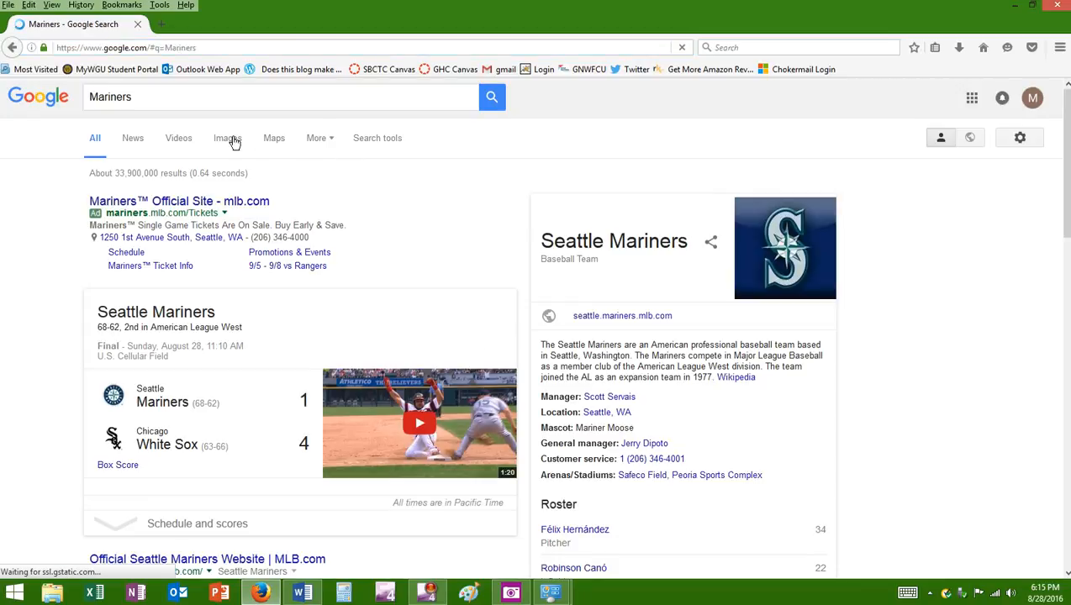
{"action": "left_click", "coordinate": [216, 141]}
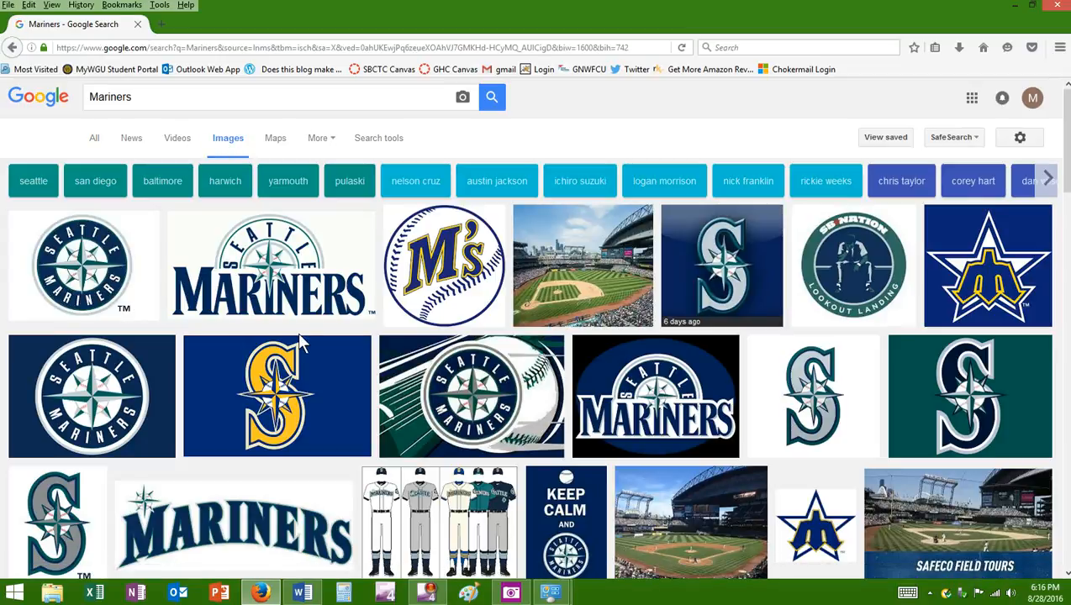
Enlarge the blue Mariners S logo, show its option for setting it as desktop background, dismiss it and close Firefox
{"action": "left_click", "coordinate": [734, 269]}
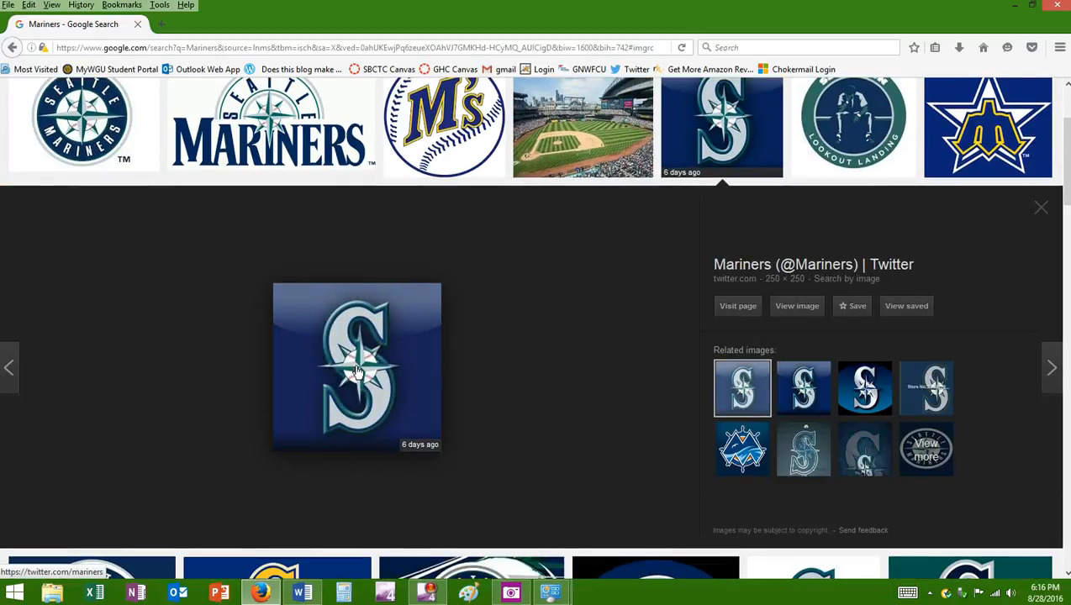
{"action": "right_click", "coordinate": [357, 373]}
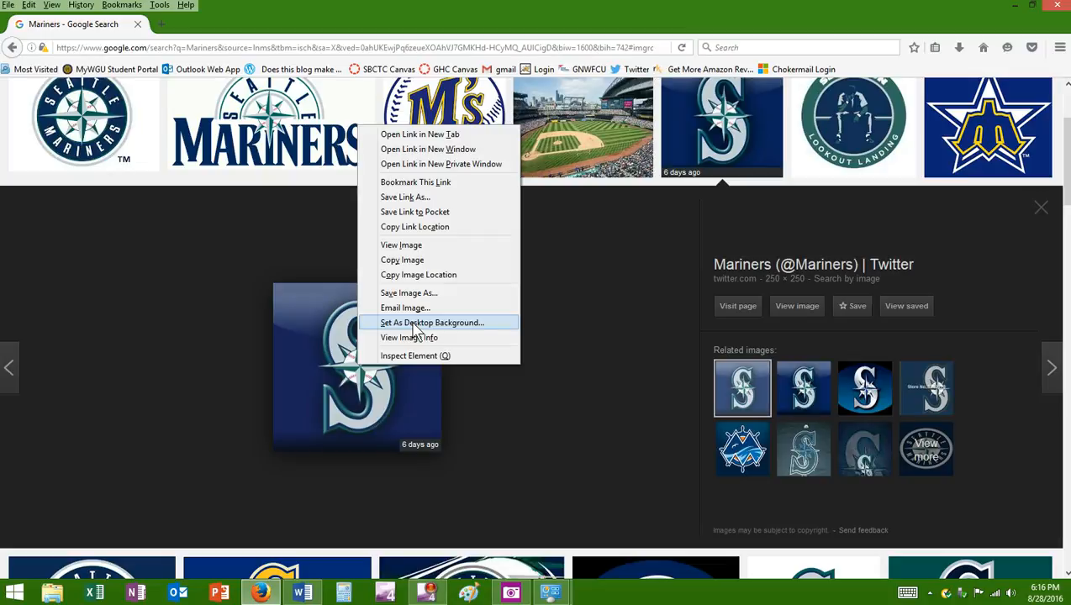
{"action": "left_click", "coordinate": [509, 28]}
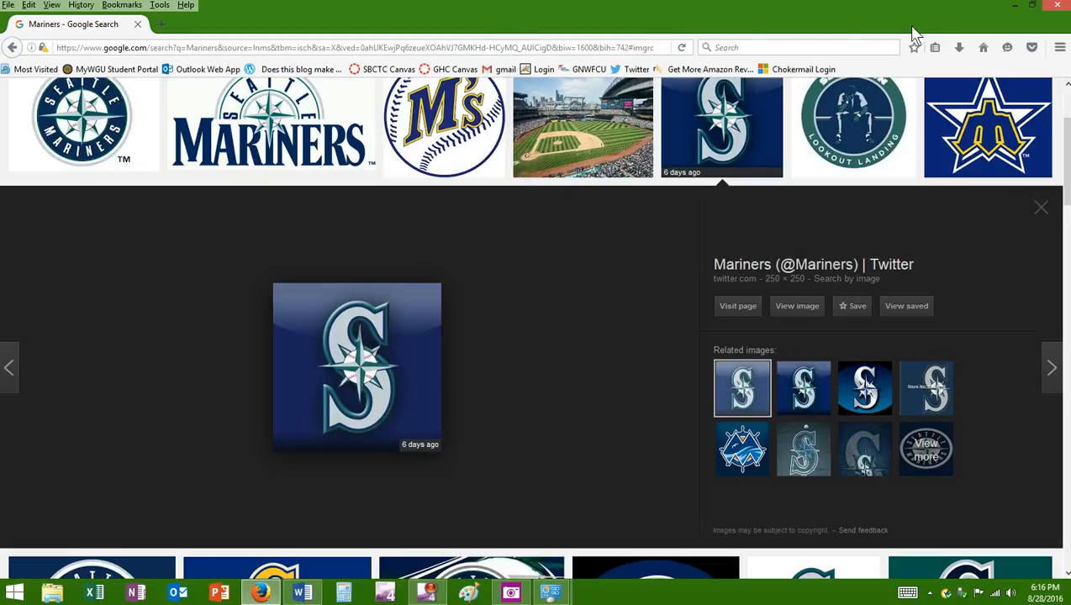
{"action": "left_click", "coordinate": [1057, 7]}
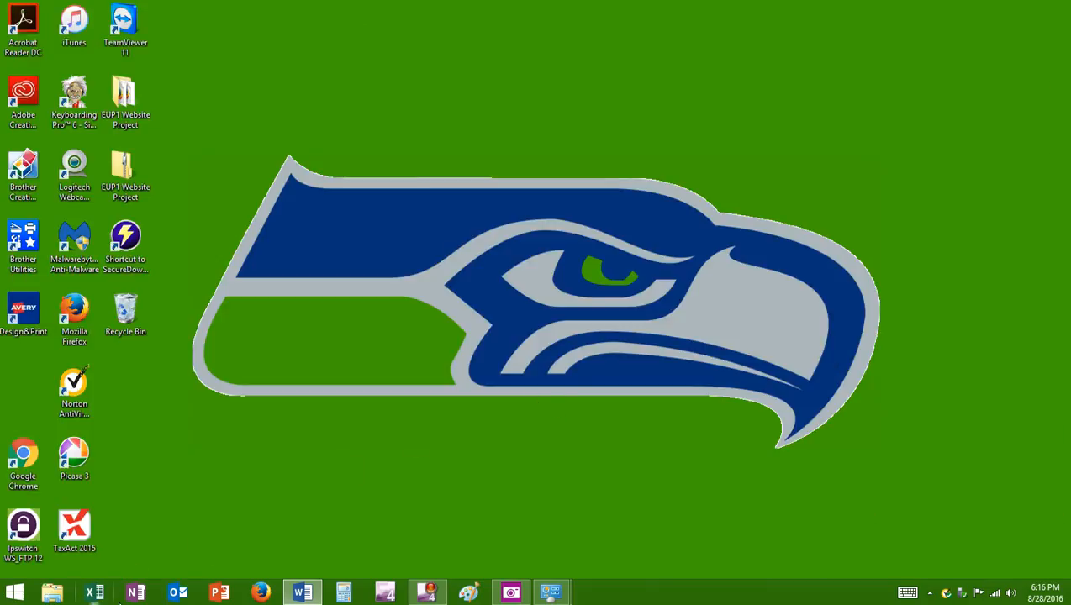
Restore the Personalization window, apply the Synced Theme and switch back to the Unsaved Theme with the Seahawks background
{"action": "right_click", "coordinate": [494, 427]}
{"action": "left_click", "coordinate": [550, 593]}
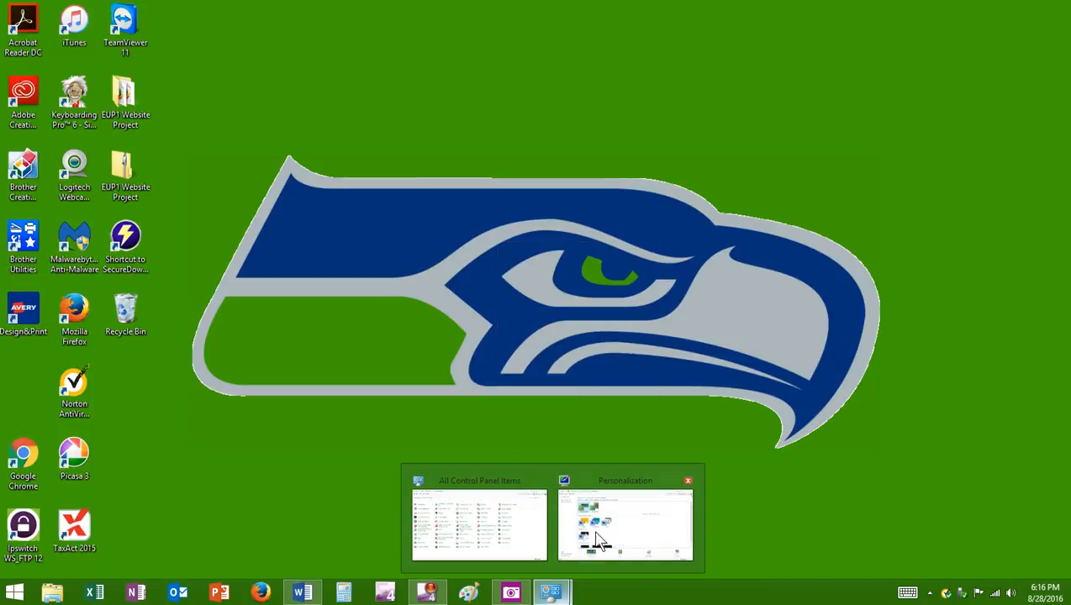
{"action": "left_click", "coordinate": [600, 540]}
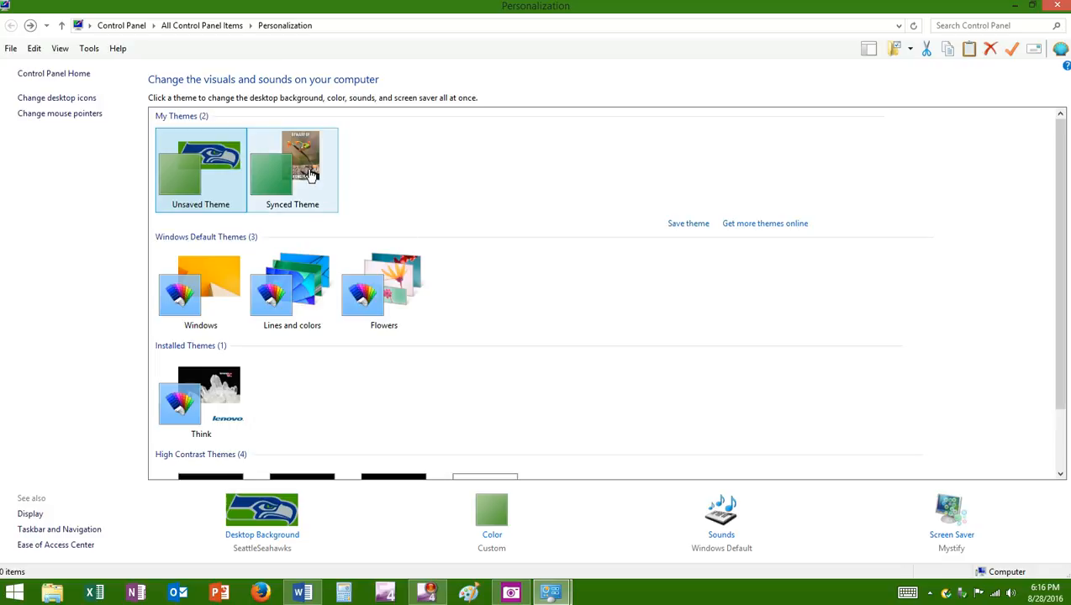
{"action": "left_click", "coordinate": [310, 174]}
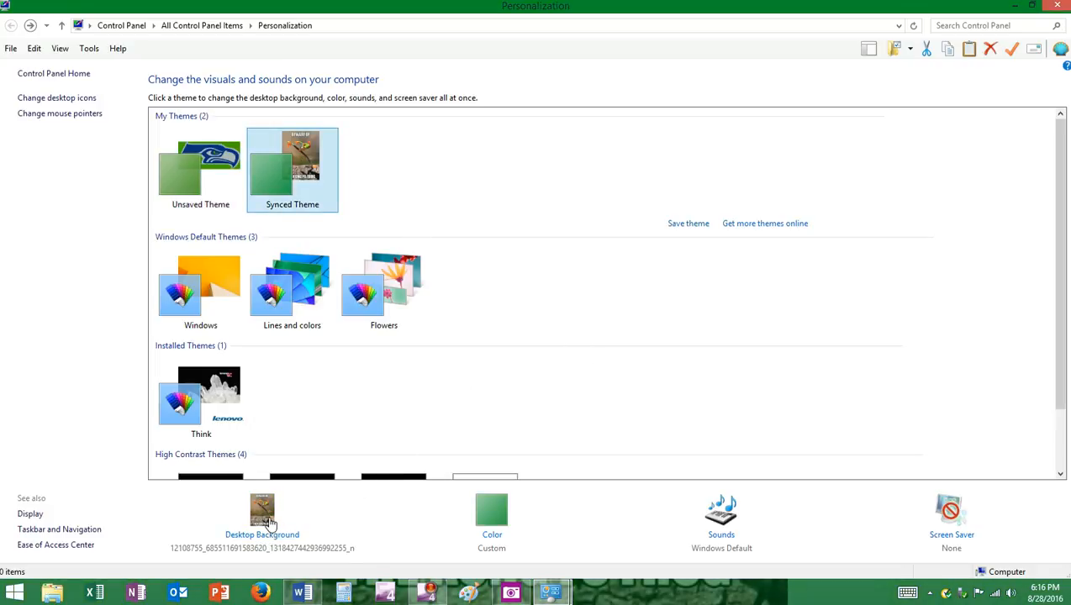
{"action": "left_click", "coordinate": [200, 163]}
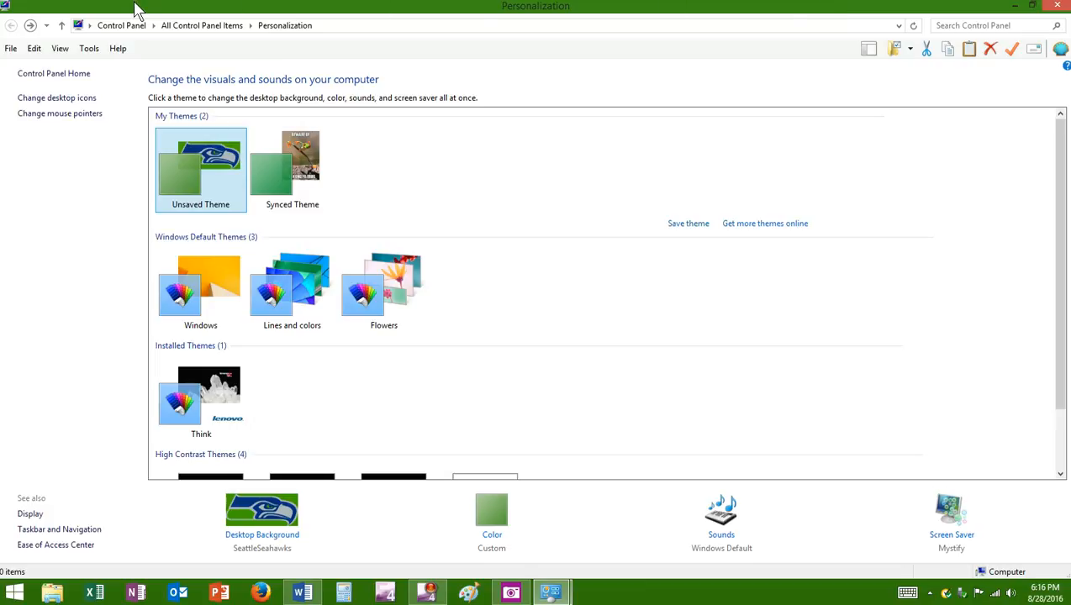
Return to All Control Panel Items, view the Windows Update page and go back to the full list
{"action": "left_click", "coordinate": [194, 28]}
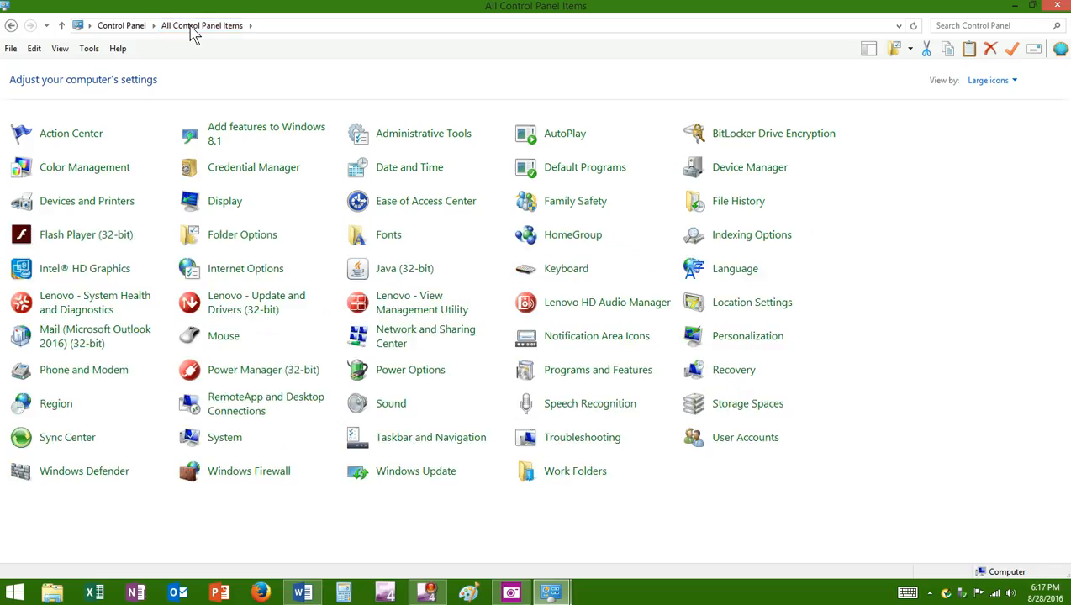
{"action": "left_click", "coordinate": [412, 481]}
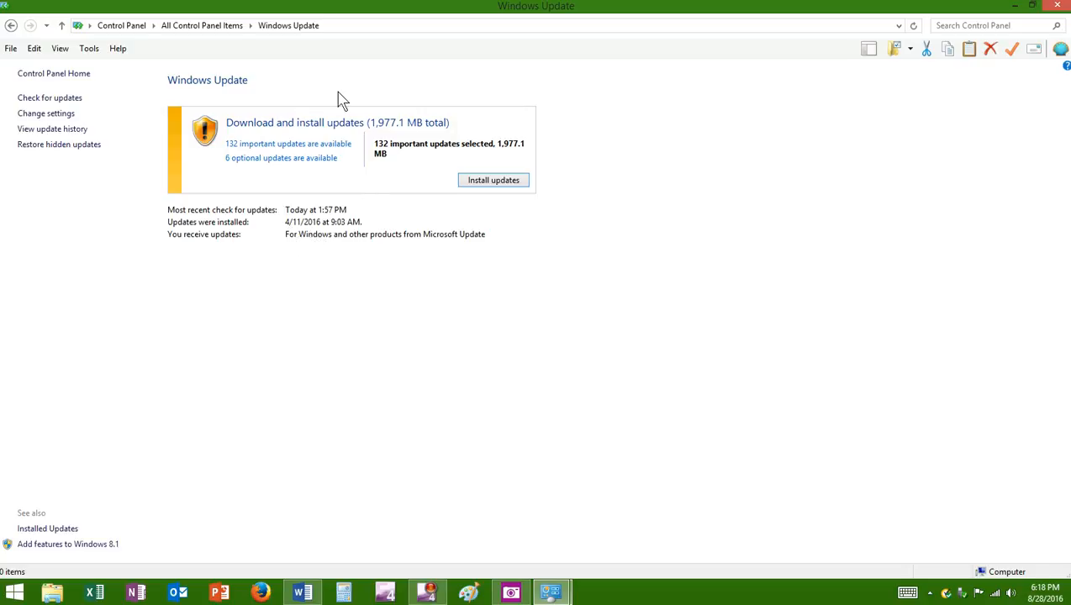
{"action": "left_click", "coordinate": [202, 26]}
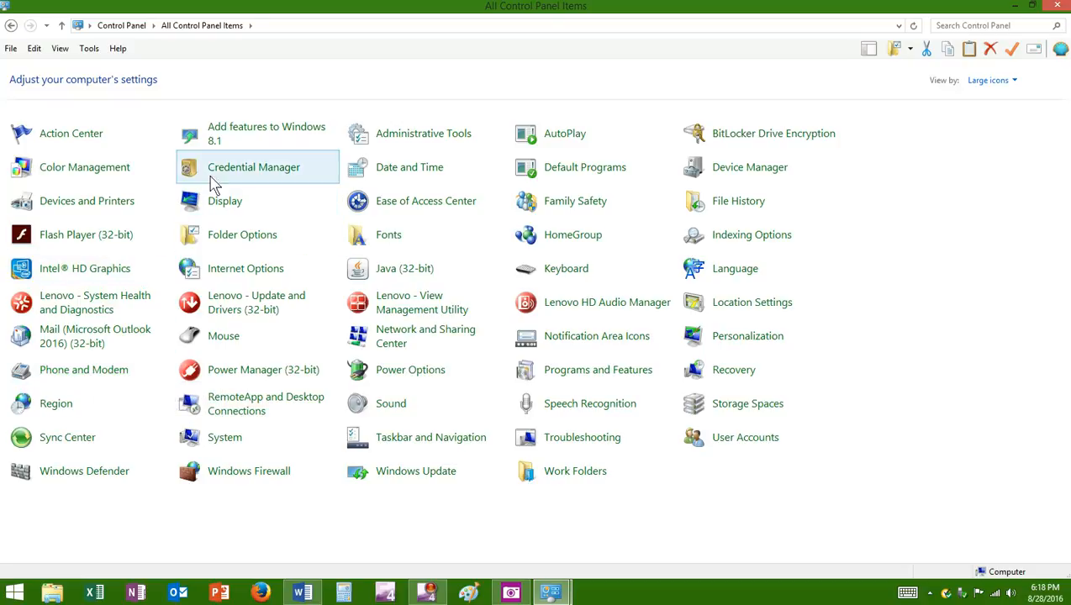
Open Action Center, launch Task Manager from its startup apps message and look through the startup programs
{"action": "left_click", "coordinate": [84, 136]}
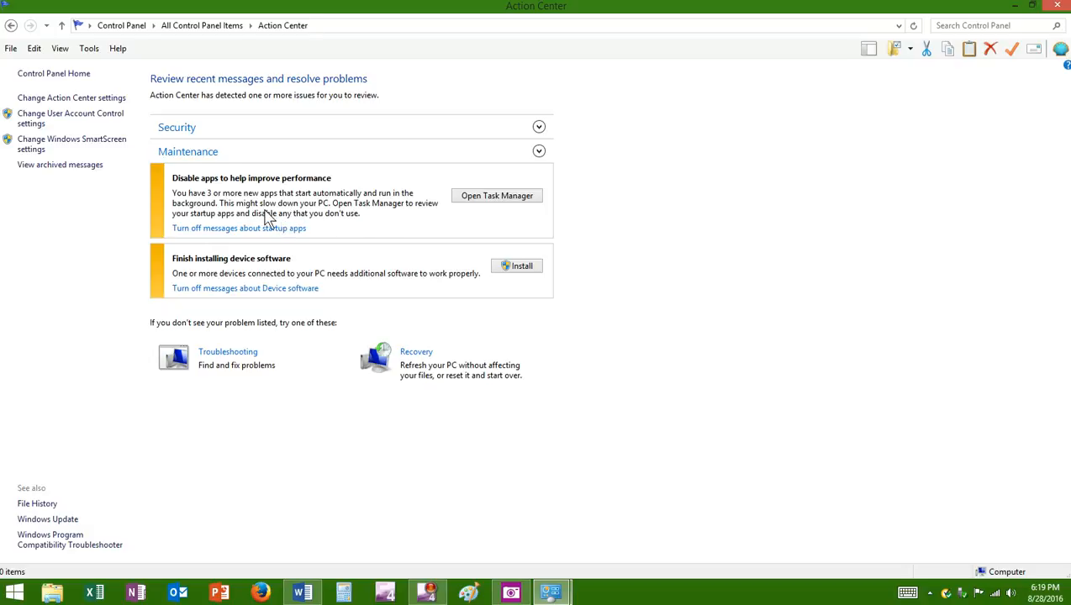
{"action": "left_click", "coordinate": [507, 200]}
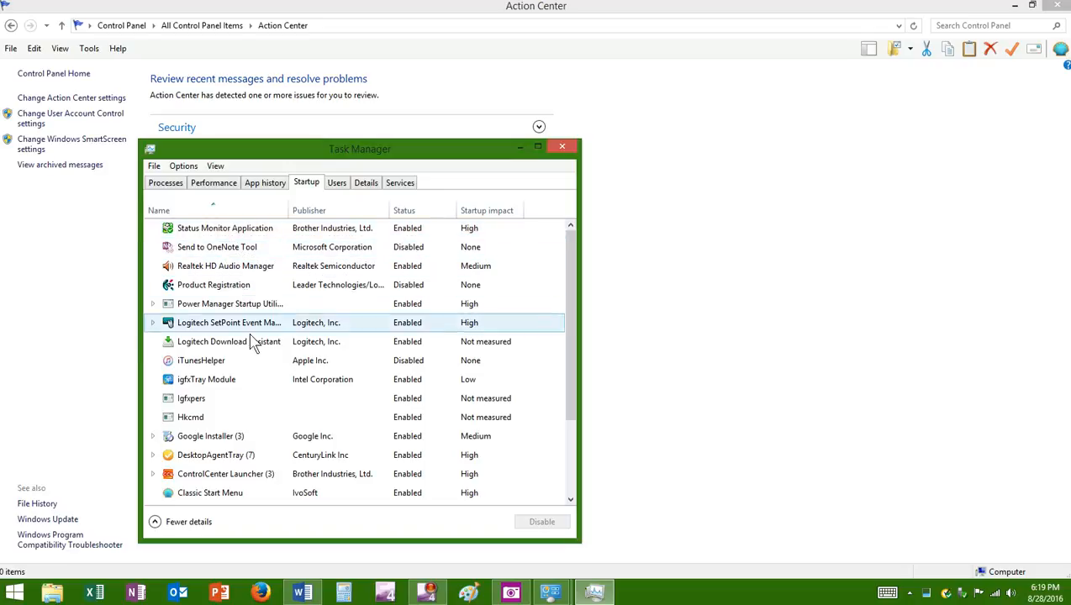
{"action": "scroll", "coordinate": [256, 370], "scroll_direction": "down", "scroll_amount": 2}
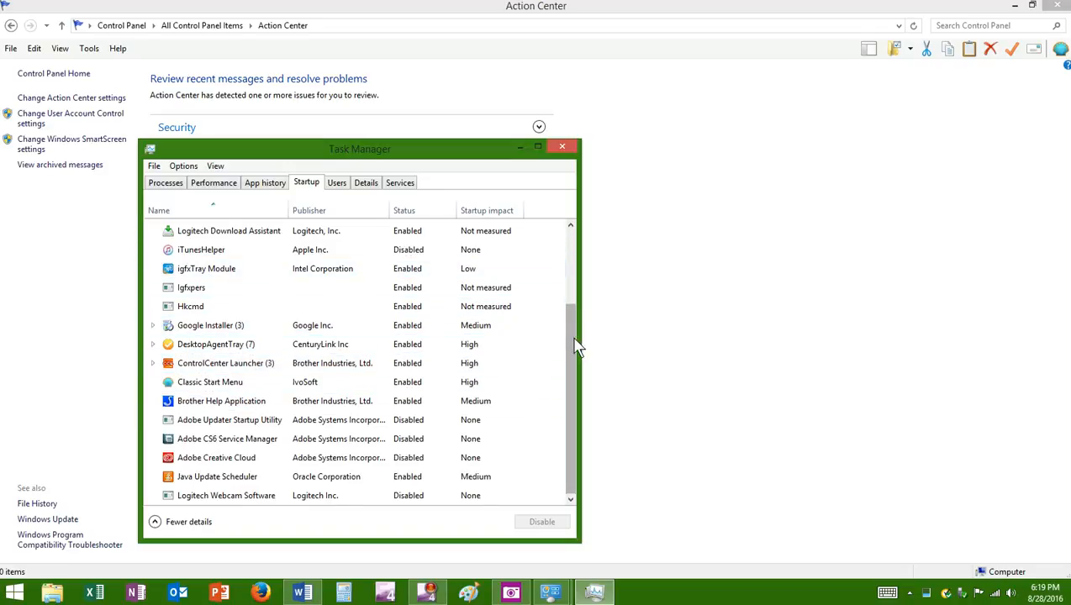
Review the startup programs in Task Manager and select the DesktopAgentTray entry
{"action": "left_click_drag", "start_coordinate": [574, 347], "coordinate": [575, 267]}
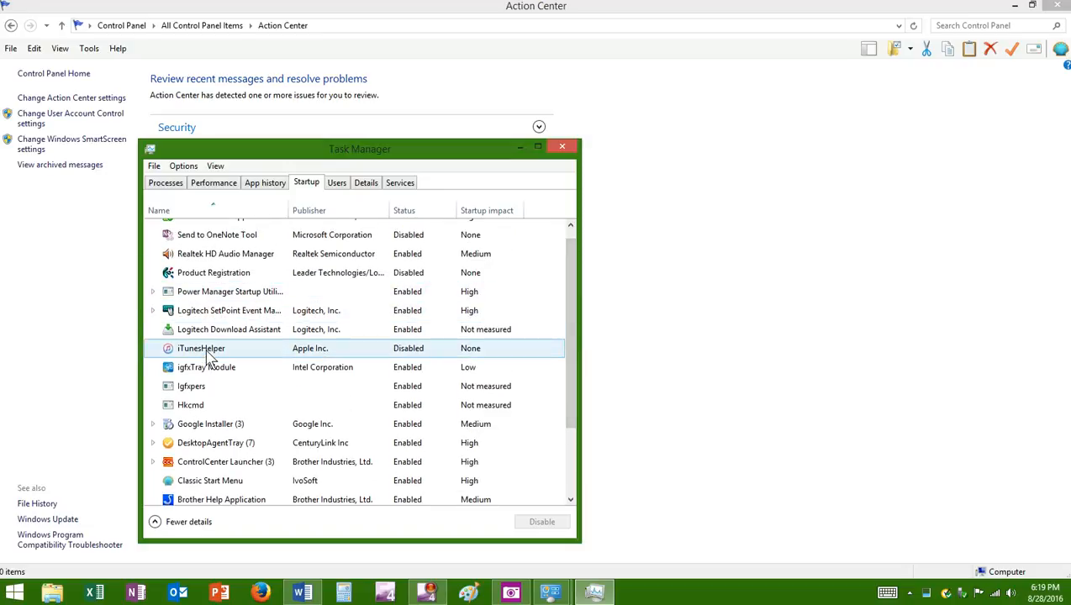
{"action": "scroll", "coordinate": [208, 357], "scroll_direction": "down", "scroll_amount": 3}
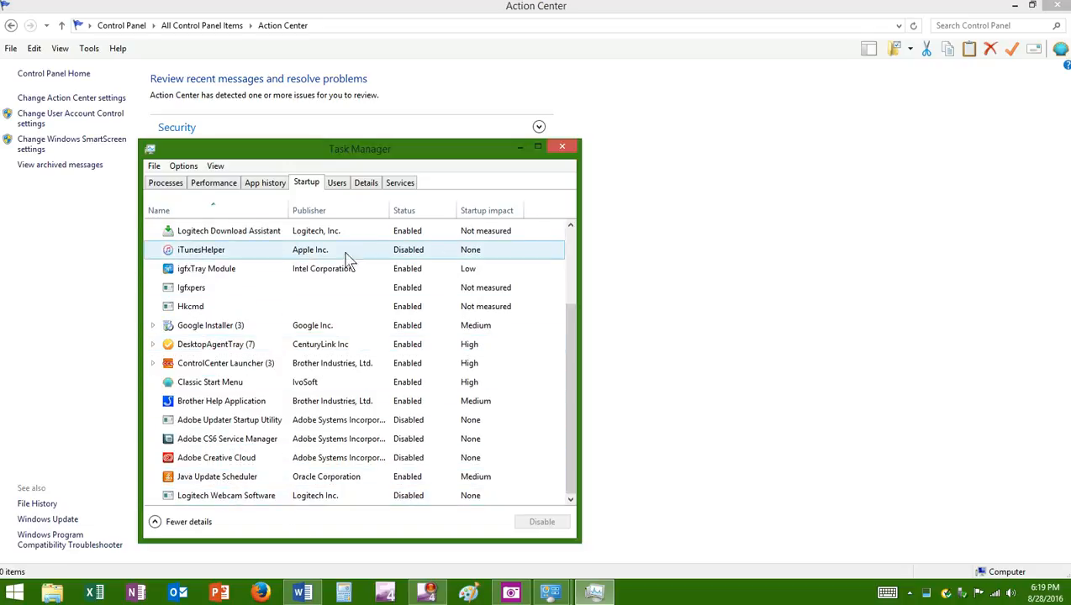
{"action": "left_click", "coordinate": [202, 345]}
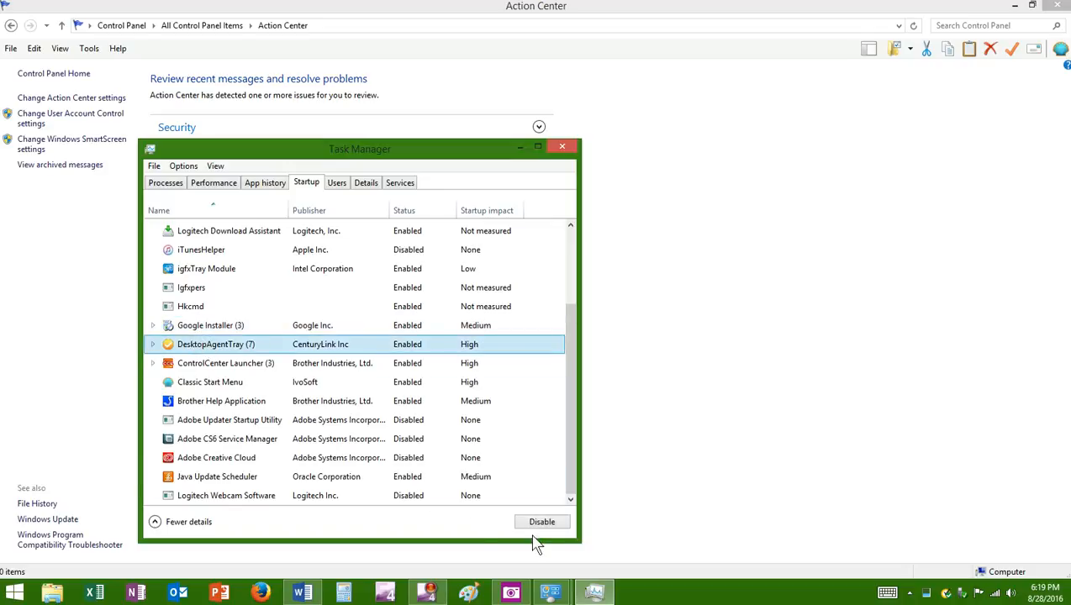
Close Task Manager and turn off Action Center's messages about Device software
{"action": "left_click", "coordinate": [561, 152]}
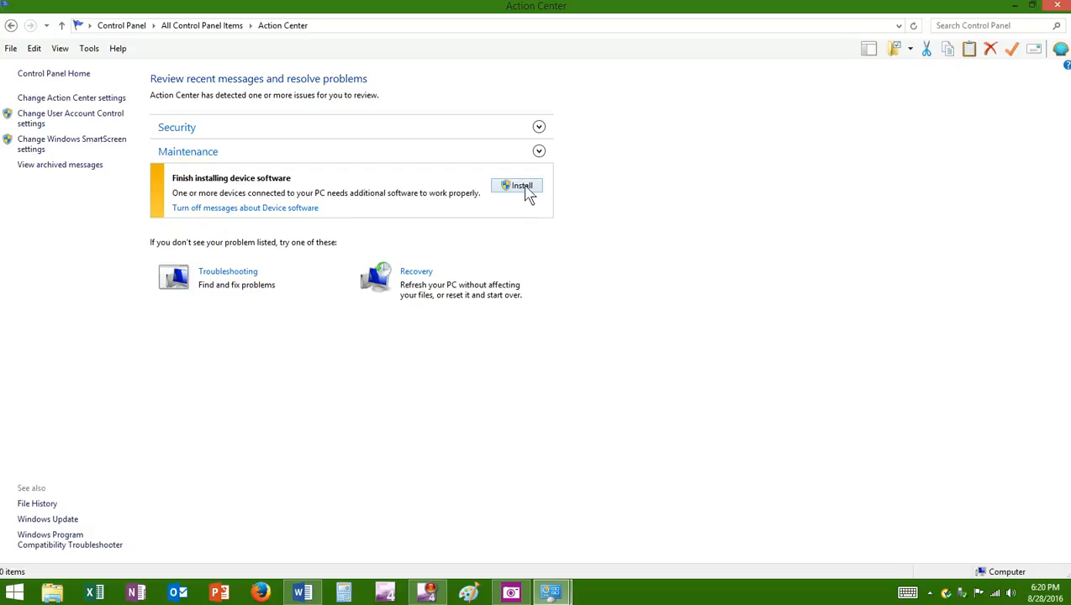
{"action": "left_click", "coordinate": [262, 209]}
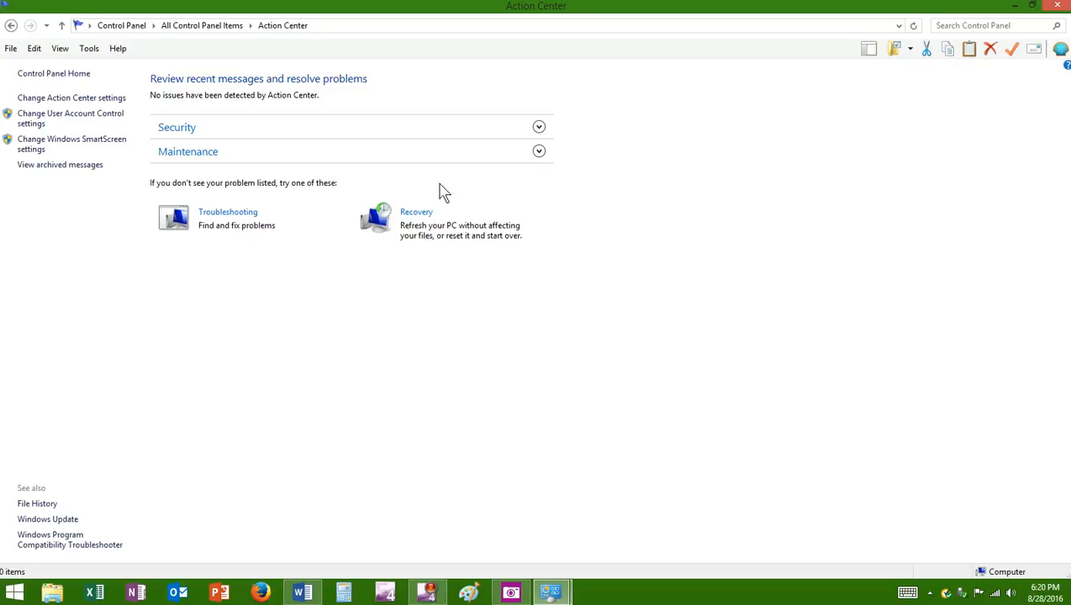
Expand the Security and Maintenance sections in Action Center and review the status and options of their items
{"action": "left_click", "coordinate": [539, 128]}
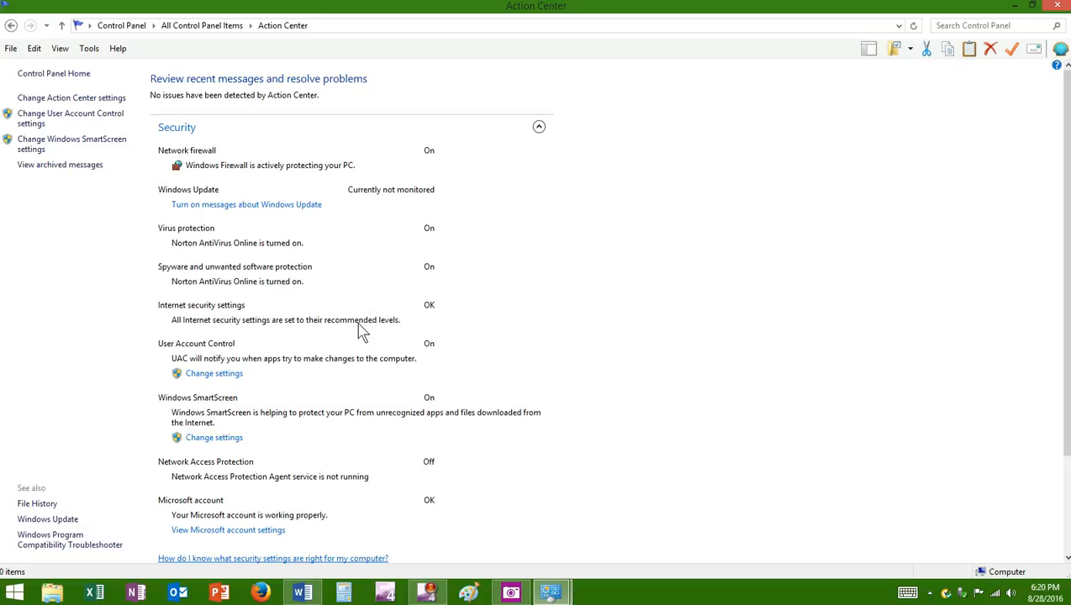
{"action": "scroll", "coordinate": [437, 319], "scroll_direction": "down", "scroll_amount": 1}
{"action": "scroll", "coordinate": [438, 320], "scroll_direction": "down", "scroll_amount": 2}
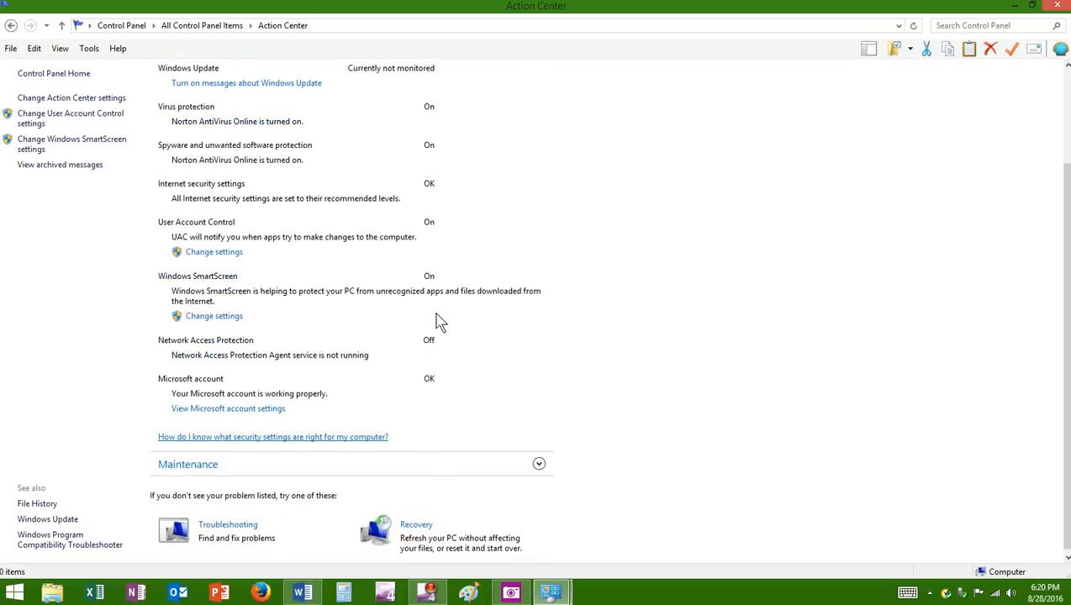
{"action": "left_click", "coordinate": [539, 463]}
{"action": "scroll", "coordinate": [530, 416], "scroll_direction": "down", "scroll_amount": 3}
{"action": "scroll", "coordinate": [526, 416], "scroll_direction": "down", "scroll_amount": 2}
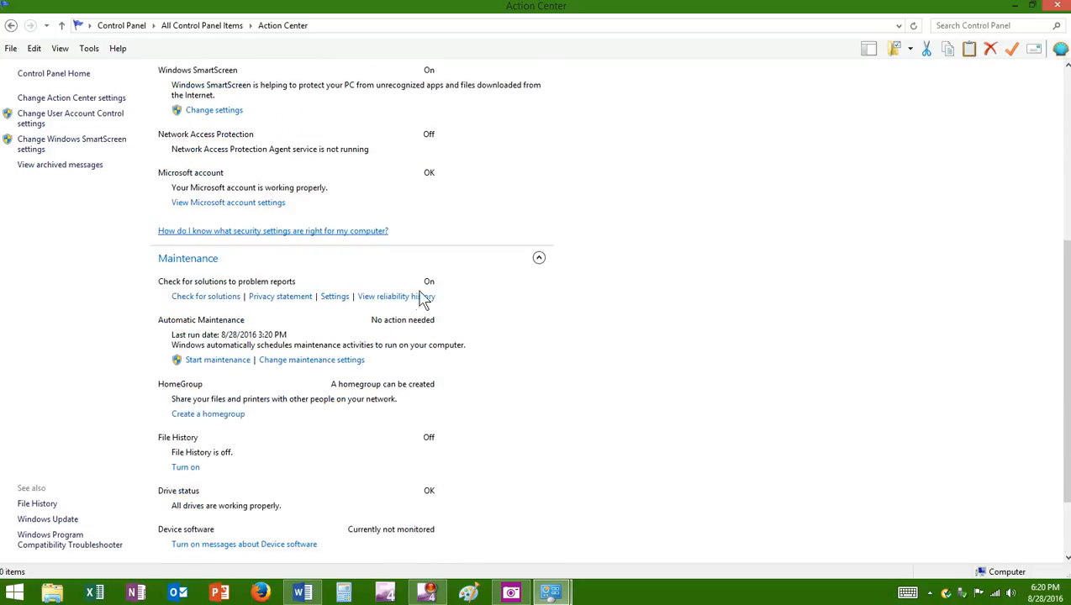
{"action": "scroll", "coordinate": [565, 476], "scroll_direction": "down", "scroll_amount": 1}
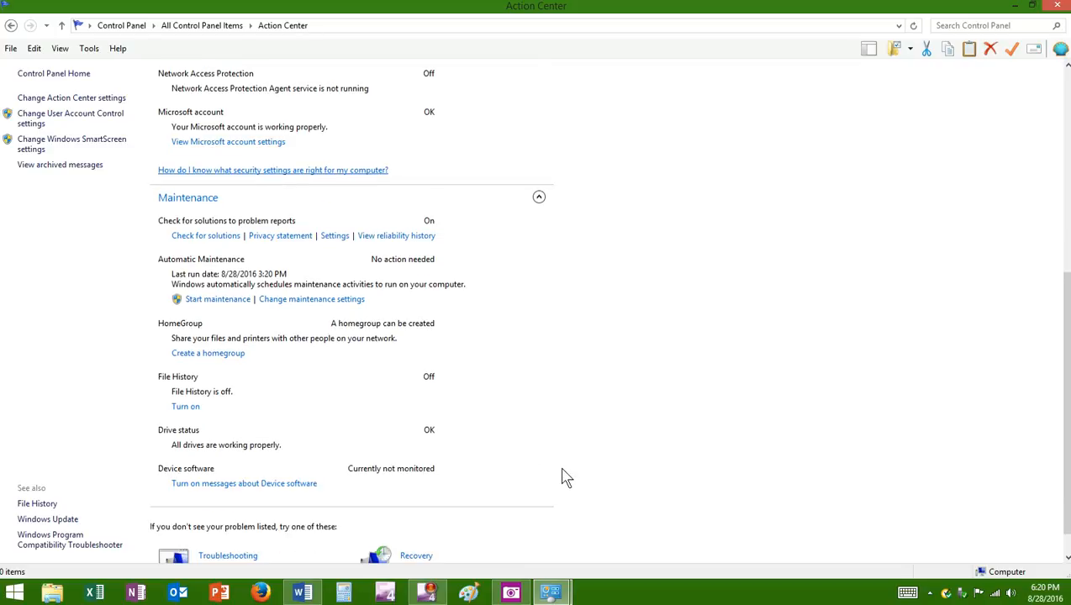
Collapse the Security and Maintenance sections and return to All Control Panel Items
{"action": "scroll", "coordinate": [564, 476], "scroll_direction": "up", "scroll_amount": 6}
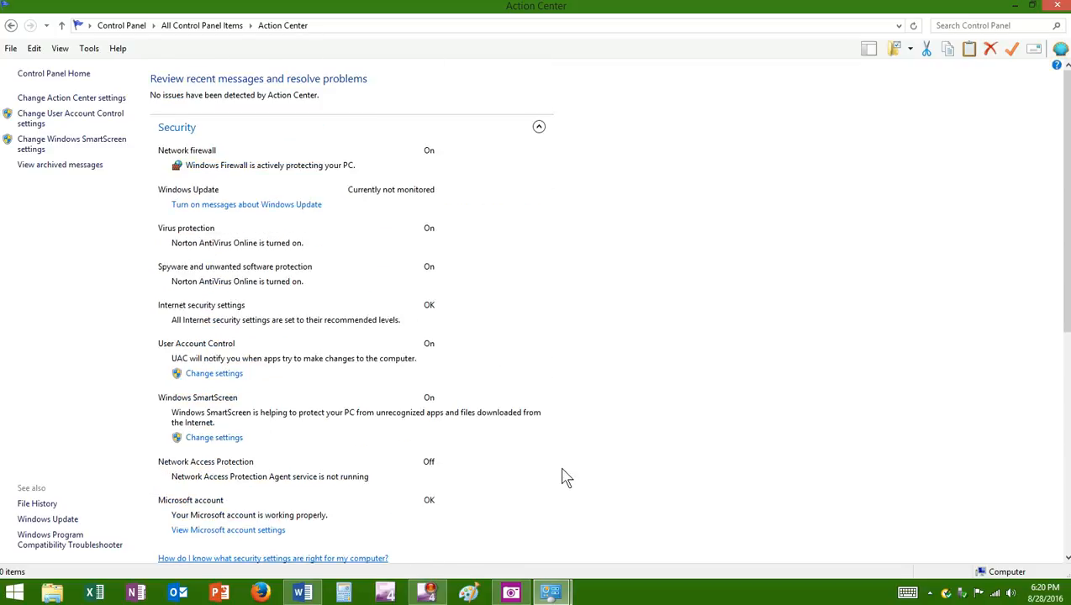
{"action": "left_click", "coordinate": [539, 128]}
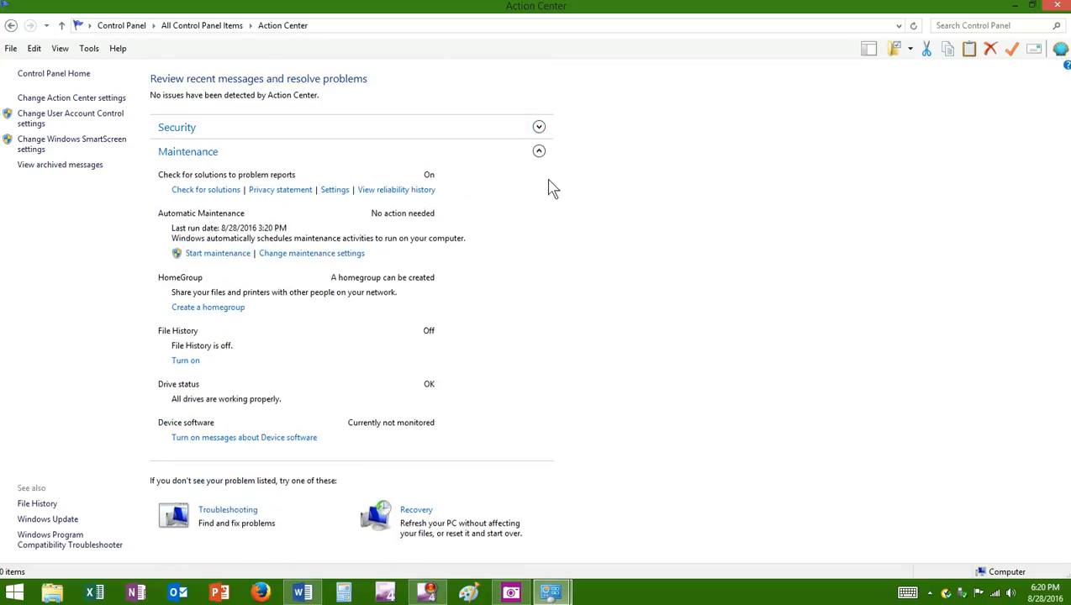
{"action": "left_click", "coordinate": [539, 151]}
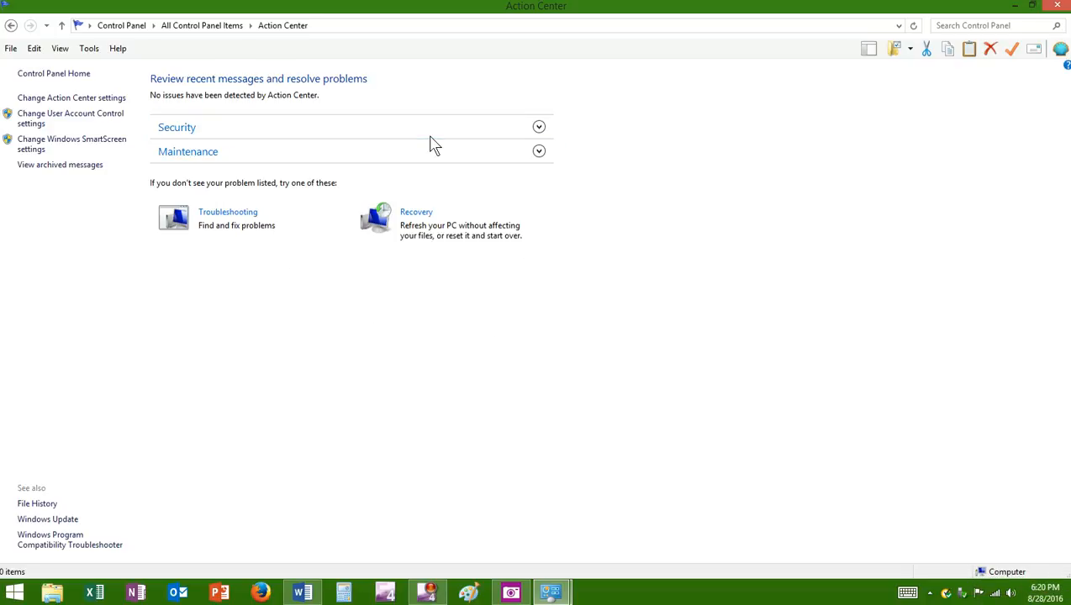
{"action": "left_click", "coordinate": [203, 26]}
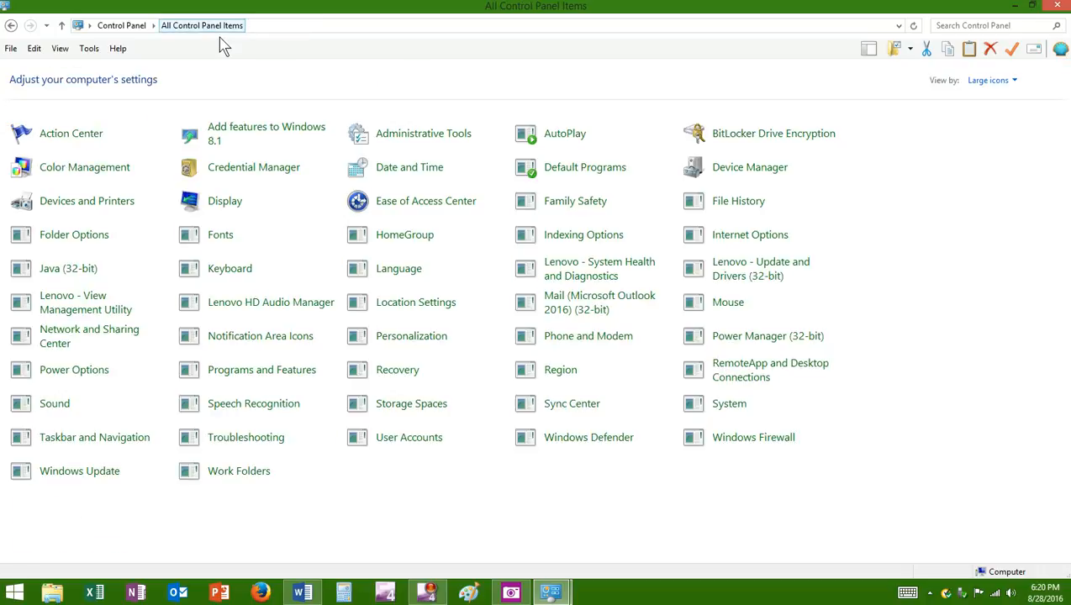